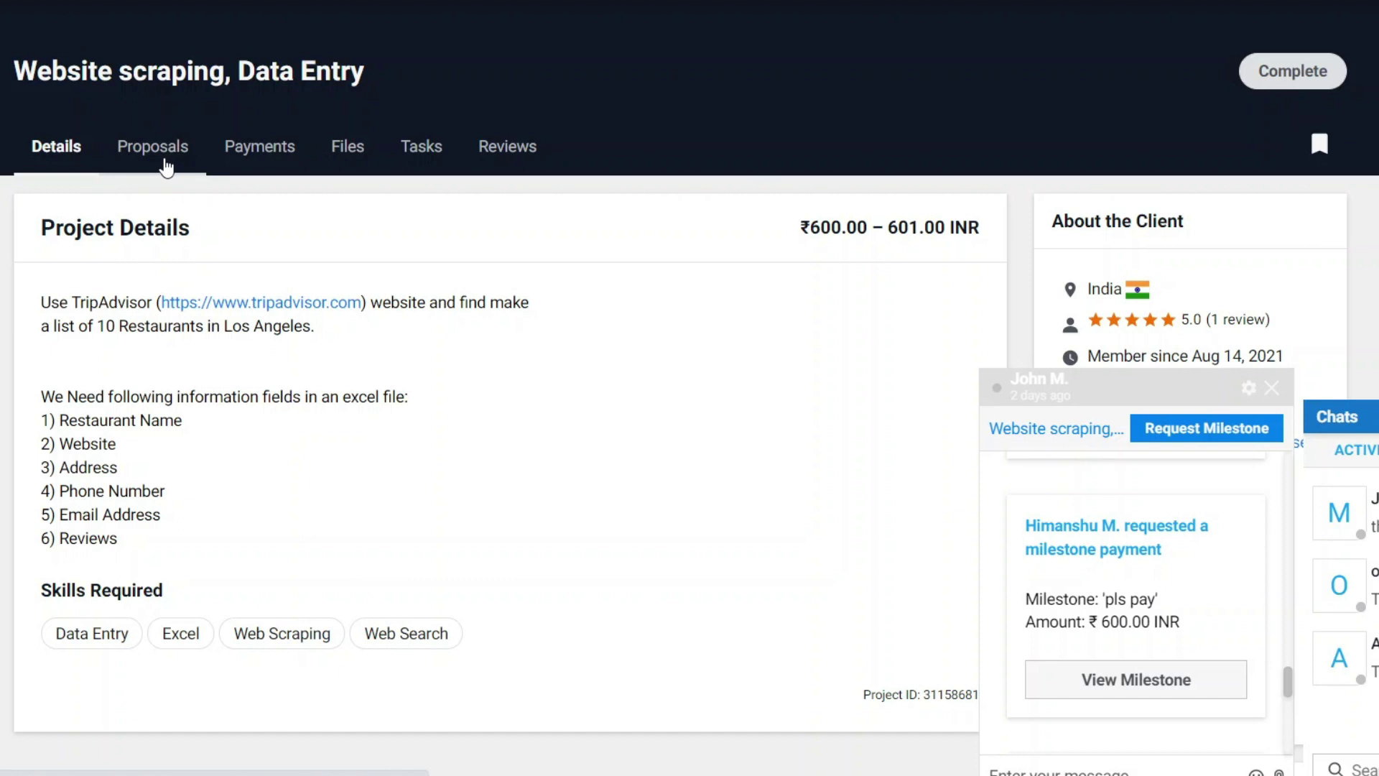
# Step: Open the payments of the Website scraping, Data Entry project and review its payment summary, milestone requests and created milestones
pyautogui.click(251, 159)
pyautogui.scroll(-5, 301, 168)
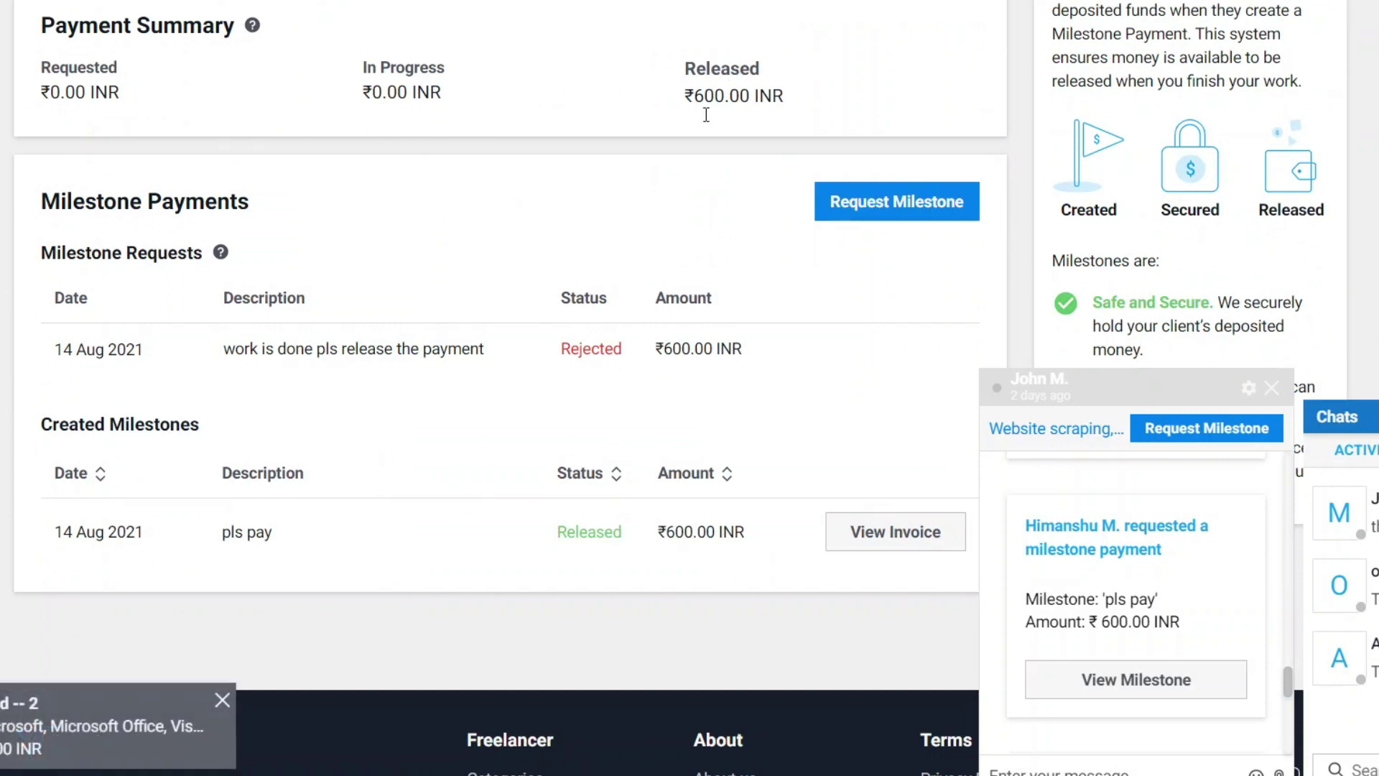
pyautogui.scroll(-3, 339, 326)
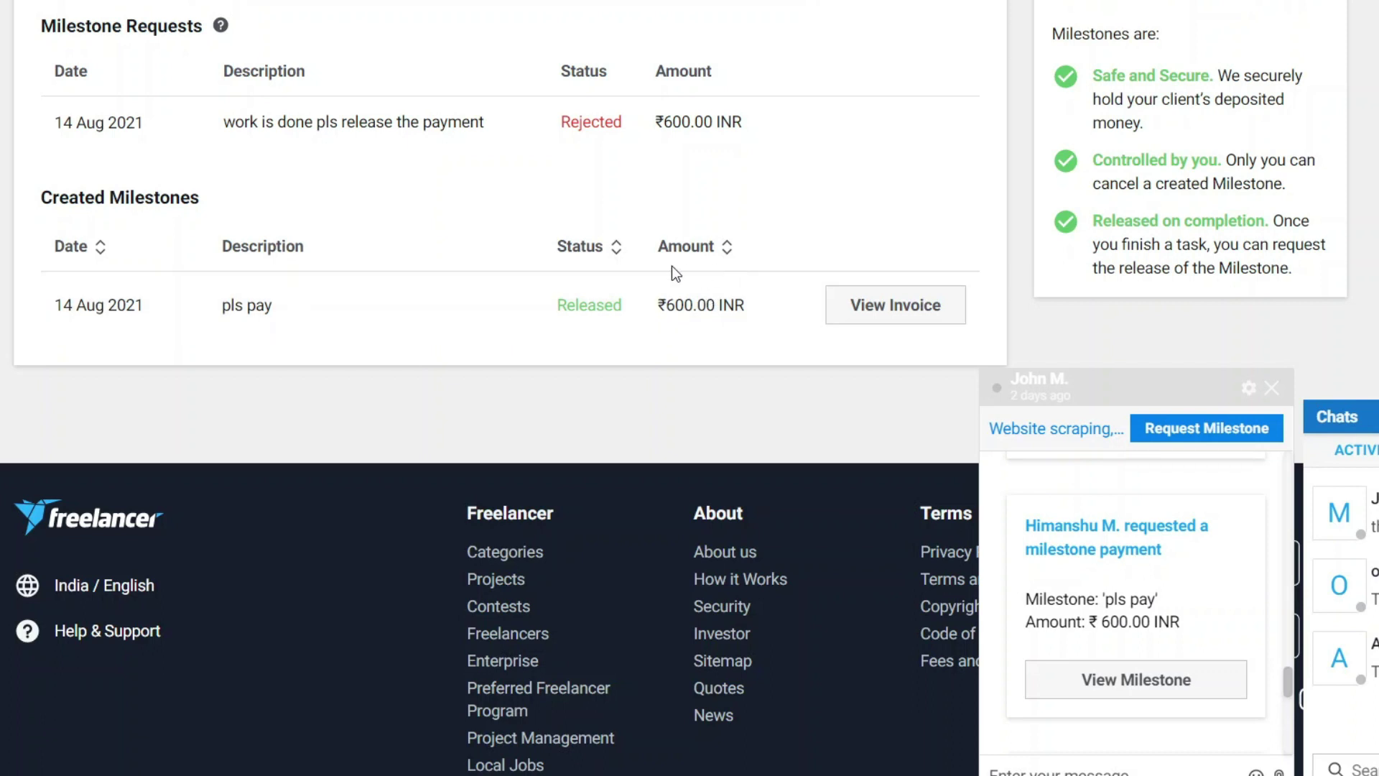
pyautogui.scroll(3, 647, 276)
pyautogui.scroll(3, 641, 285)
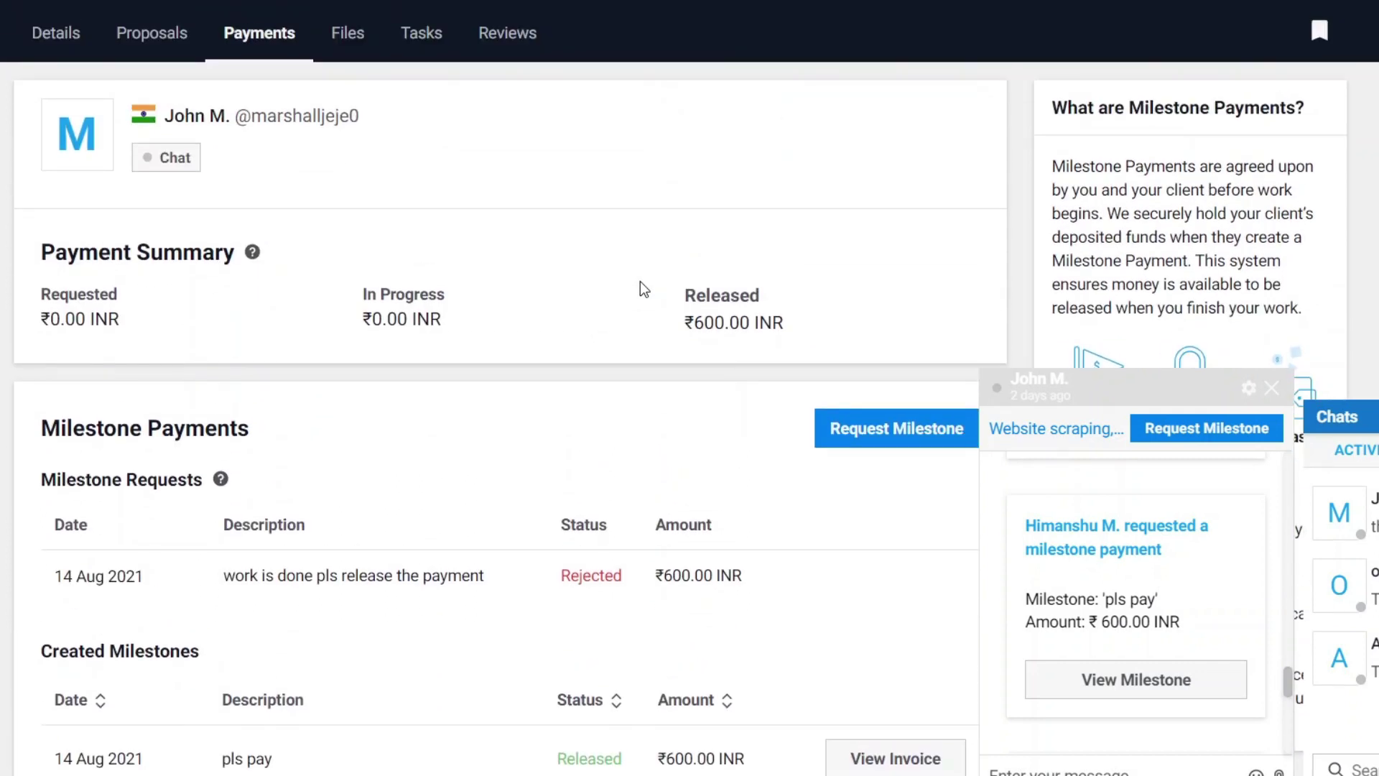
pyautogui.scroll(-2, 641, 288)
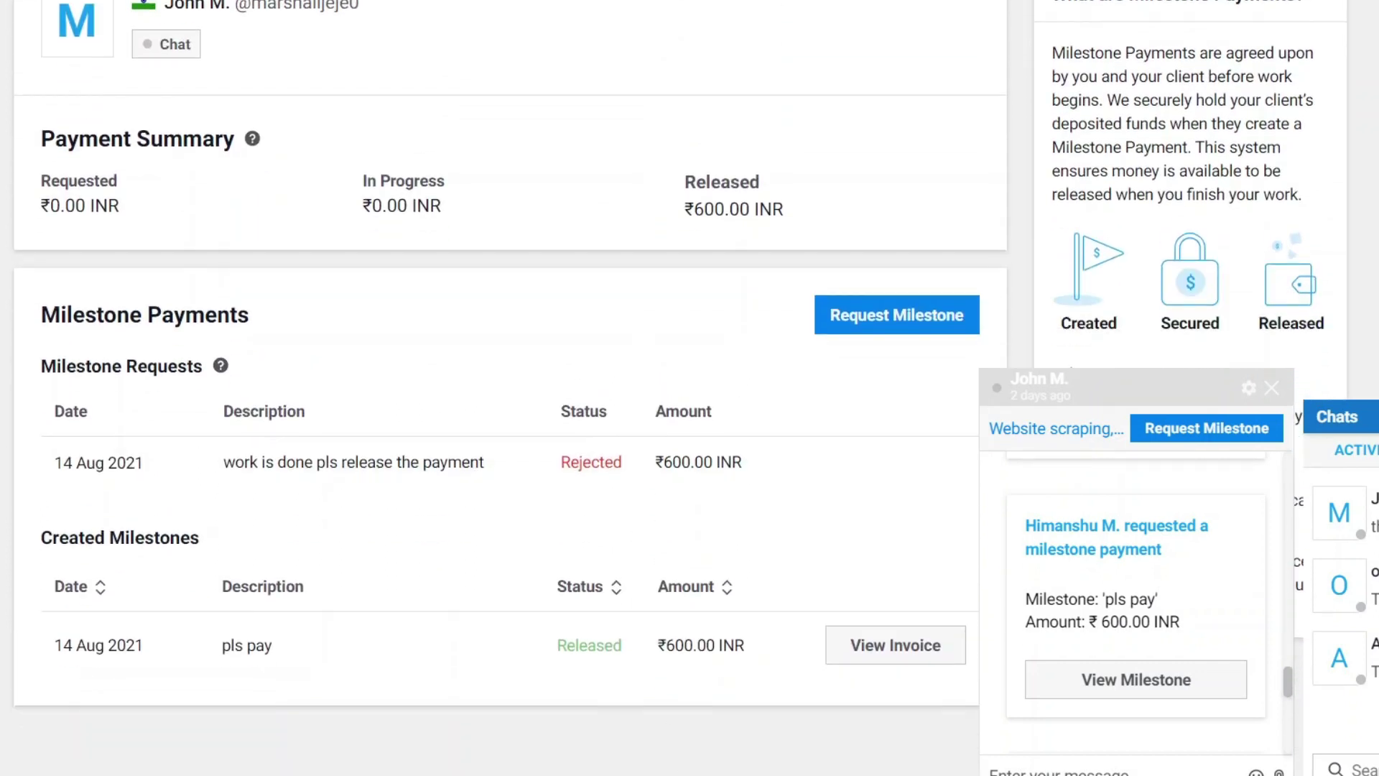
pyautogui.click(672, 763)
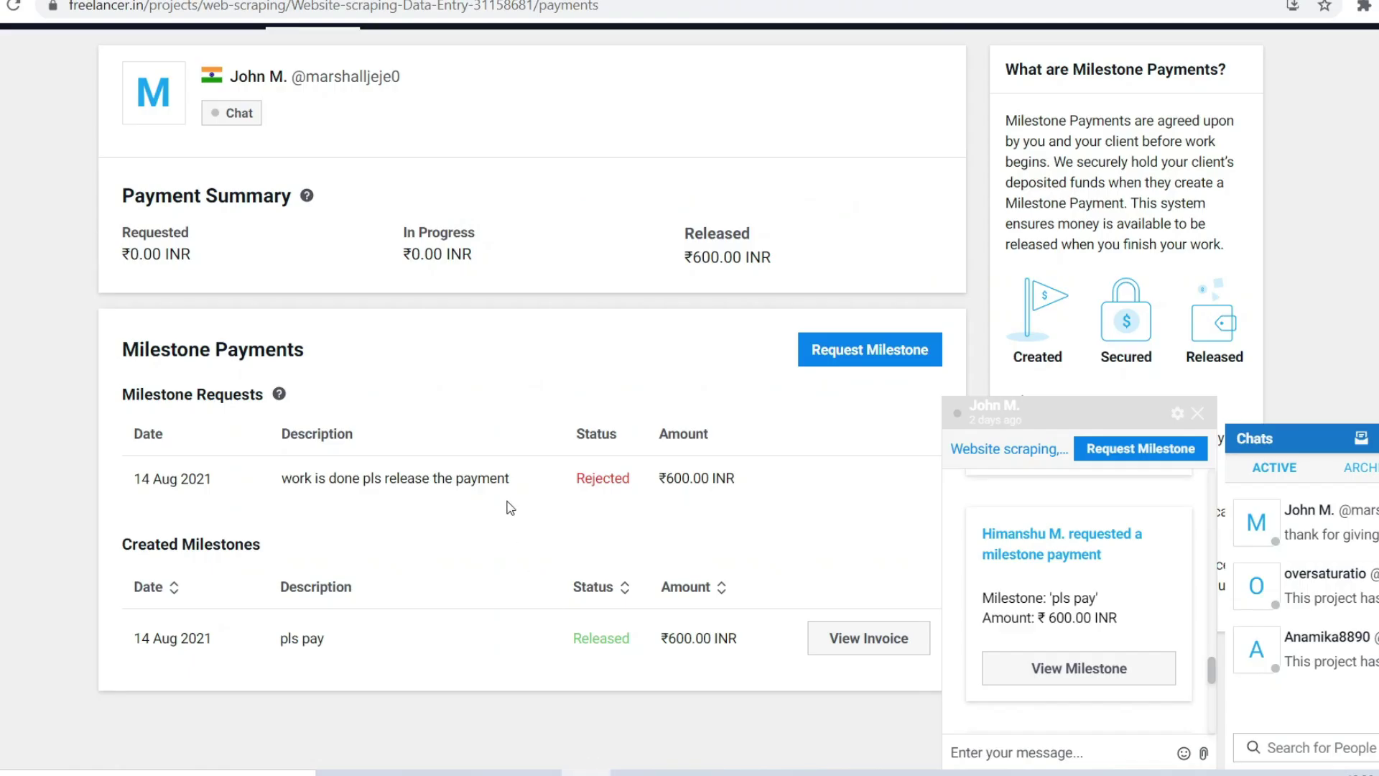
pyautogui.scroll(3, 510, 506)
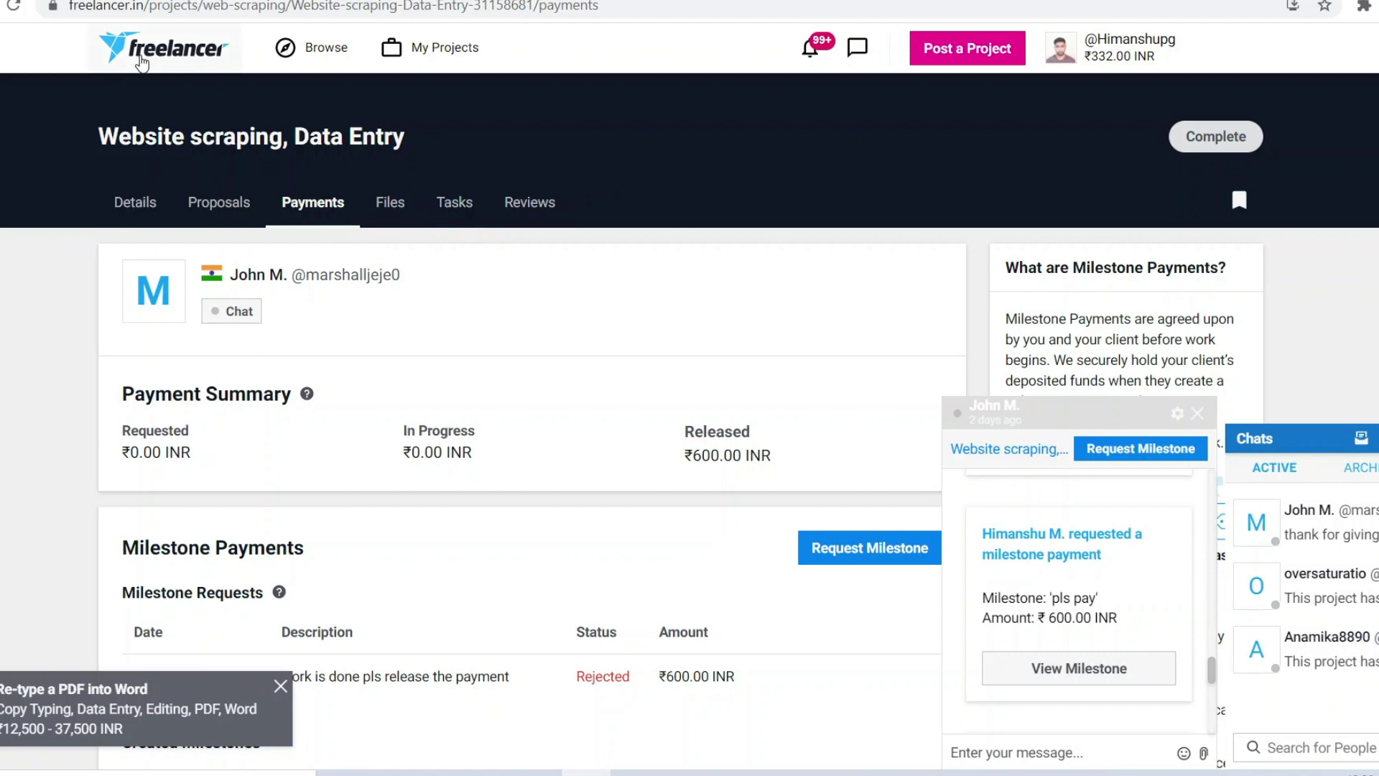
# Step: Search the site for "data entry" projects
pyautogui.click(321, 57)
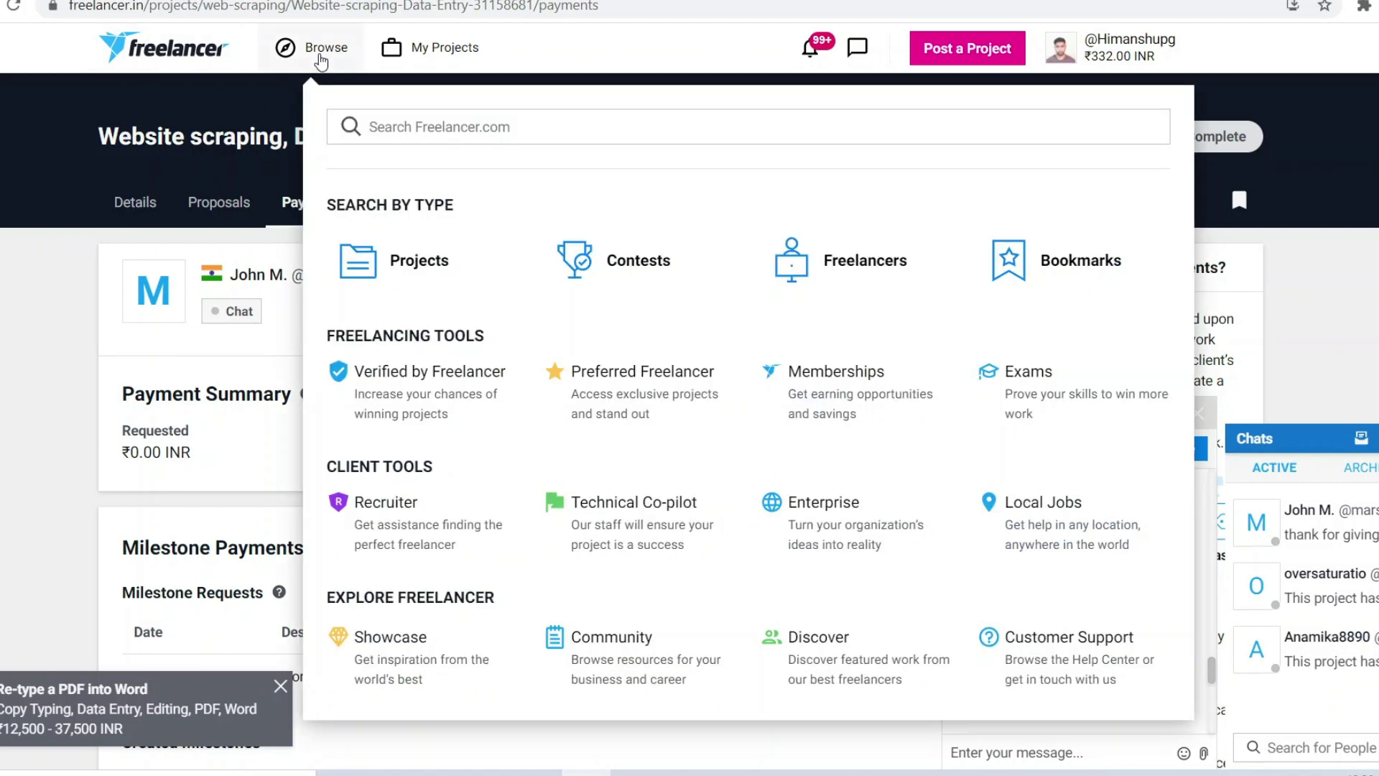
pyautogui.click(375, 127)
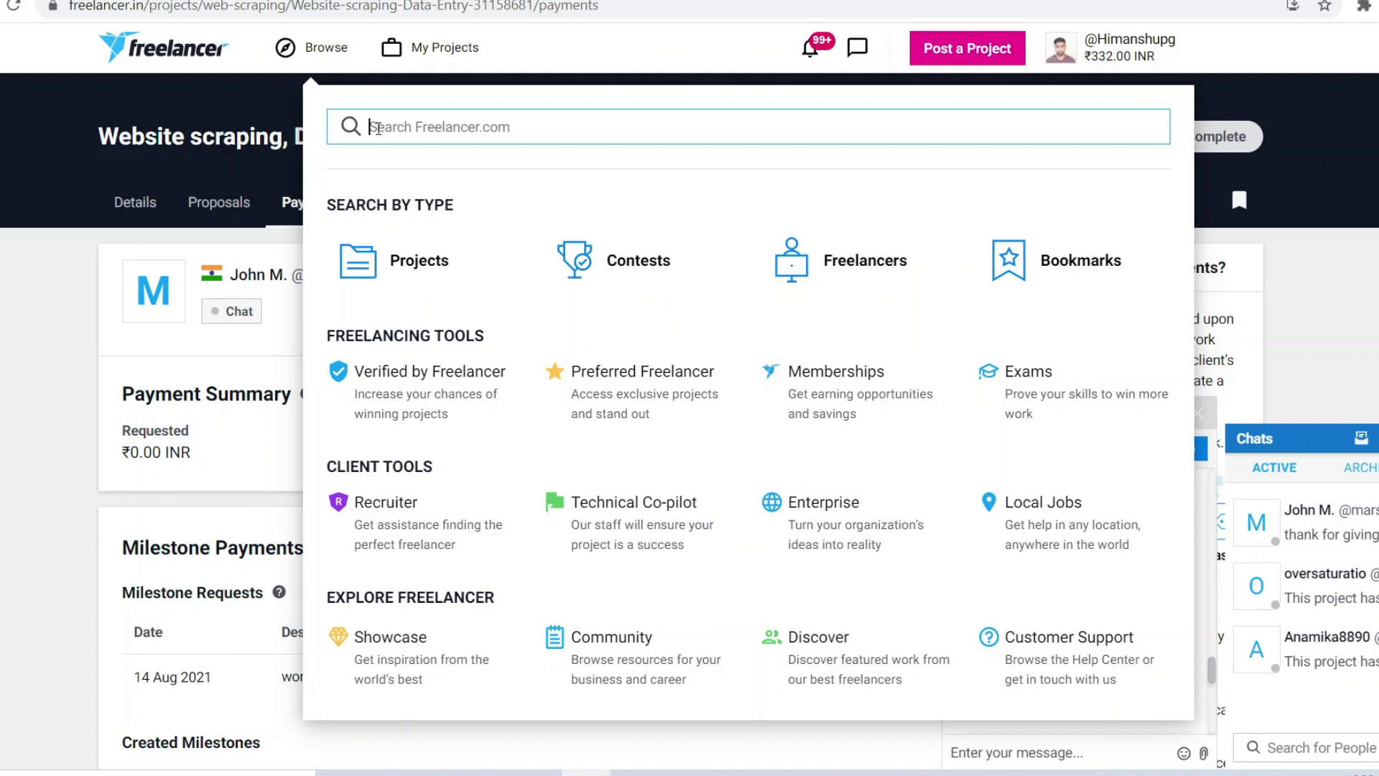
pyautogui.write('de')
pyautogui.write('ta')
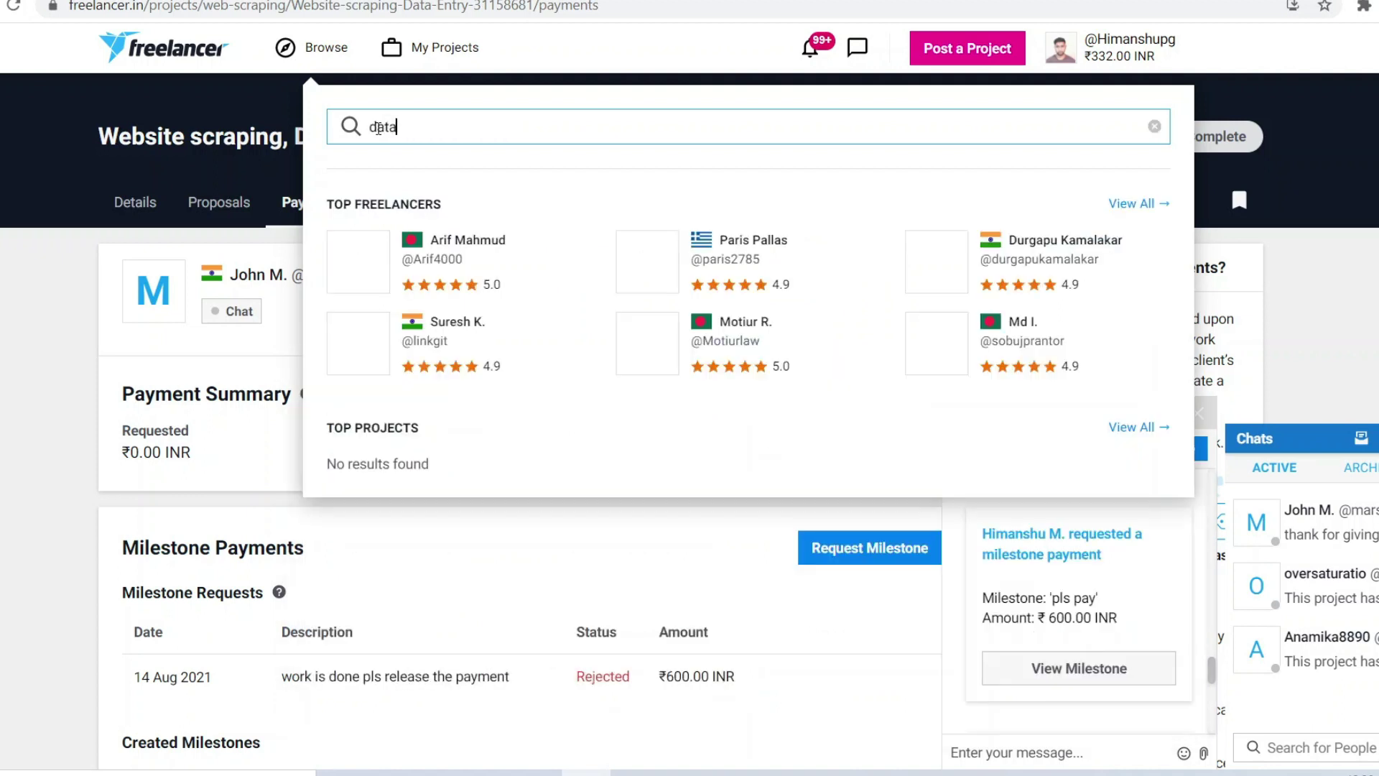
pyautogui.write(' entry')
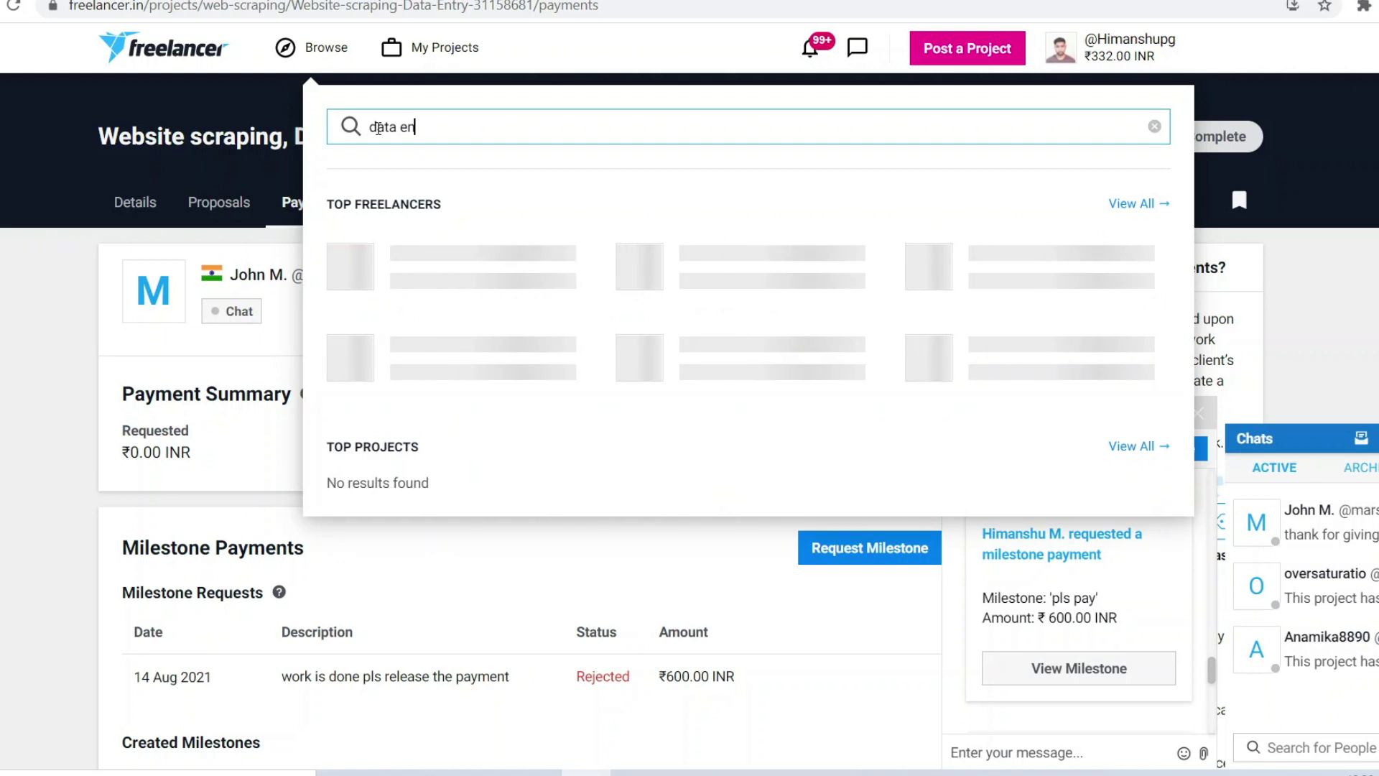
pyautogui.press('Return')
# Step: Browse the data entry project results, examining their descriptions, budgets, required skills and bids
pyautogui.scroll(-1, 473, 357)
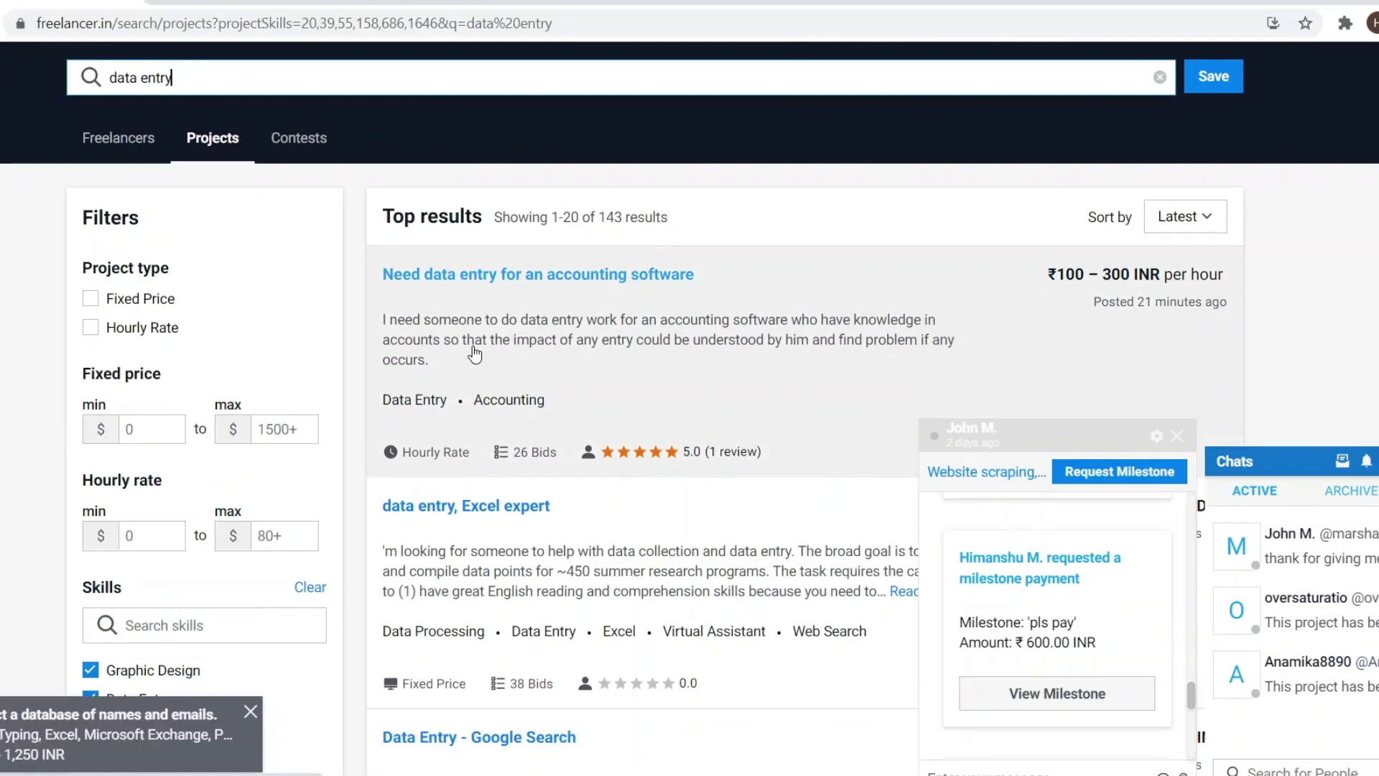
pyautogui.scroll(-2, 452, 338)
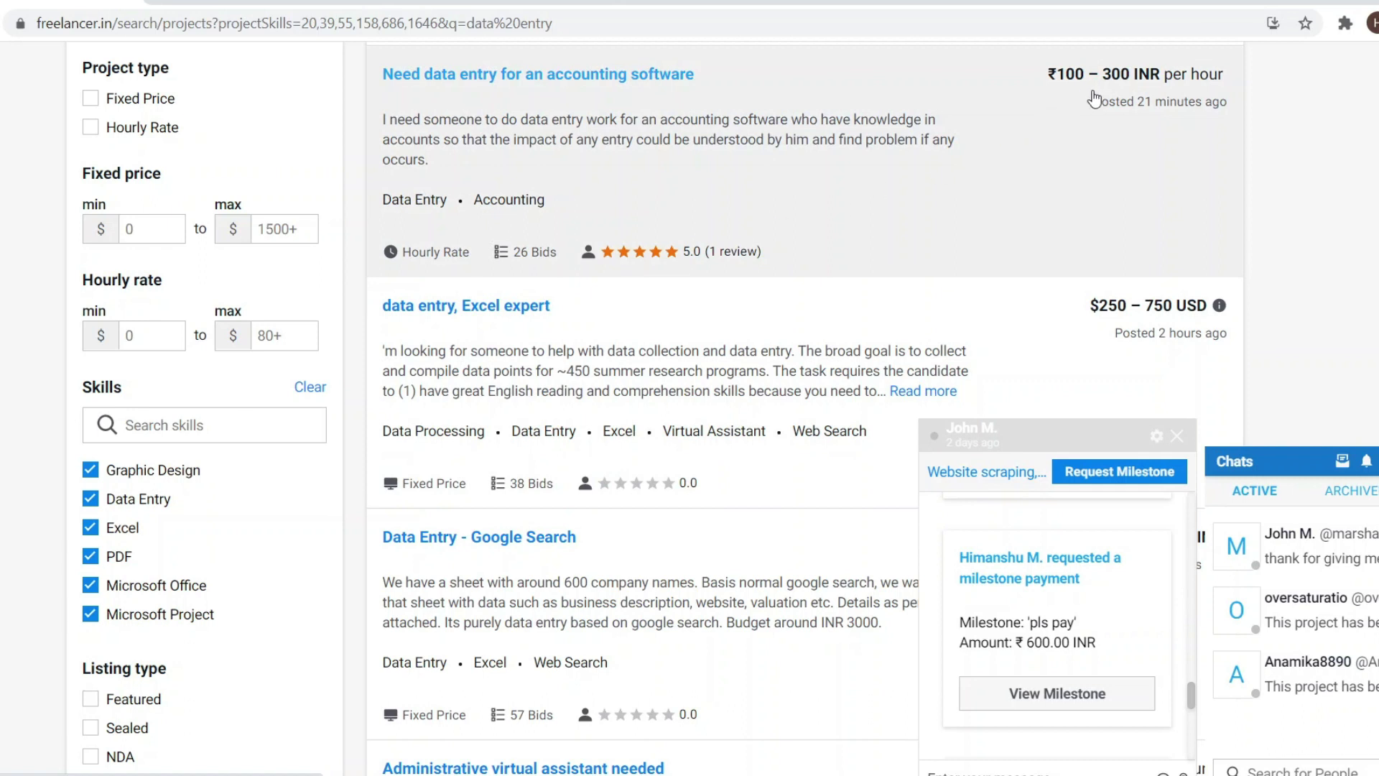
pyautogui.scroll(1, 741, 227)
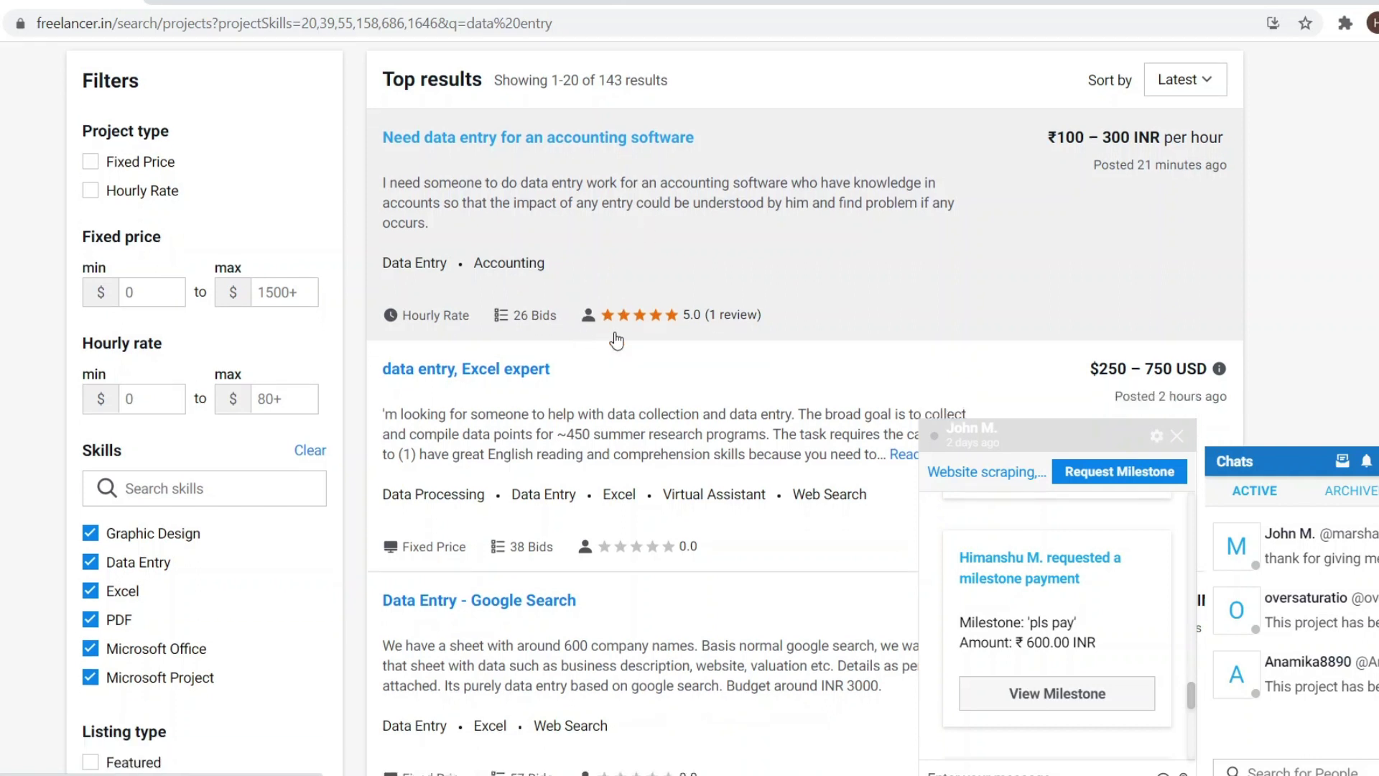
pyautogui.scroll(-2, 610, 343)
pyautogui.scroll(-2, 472, 331)
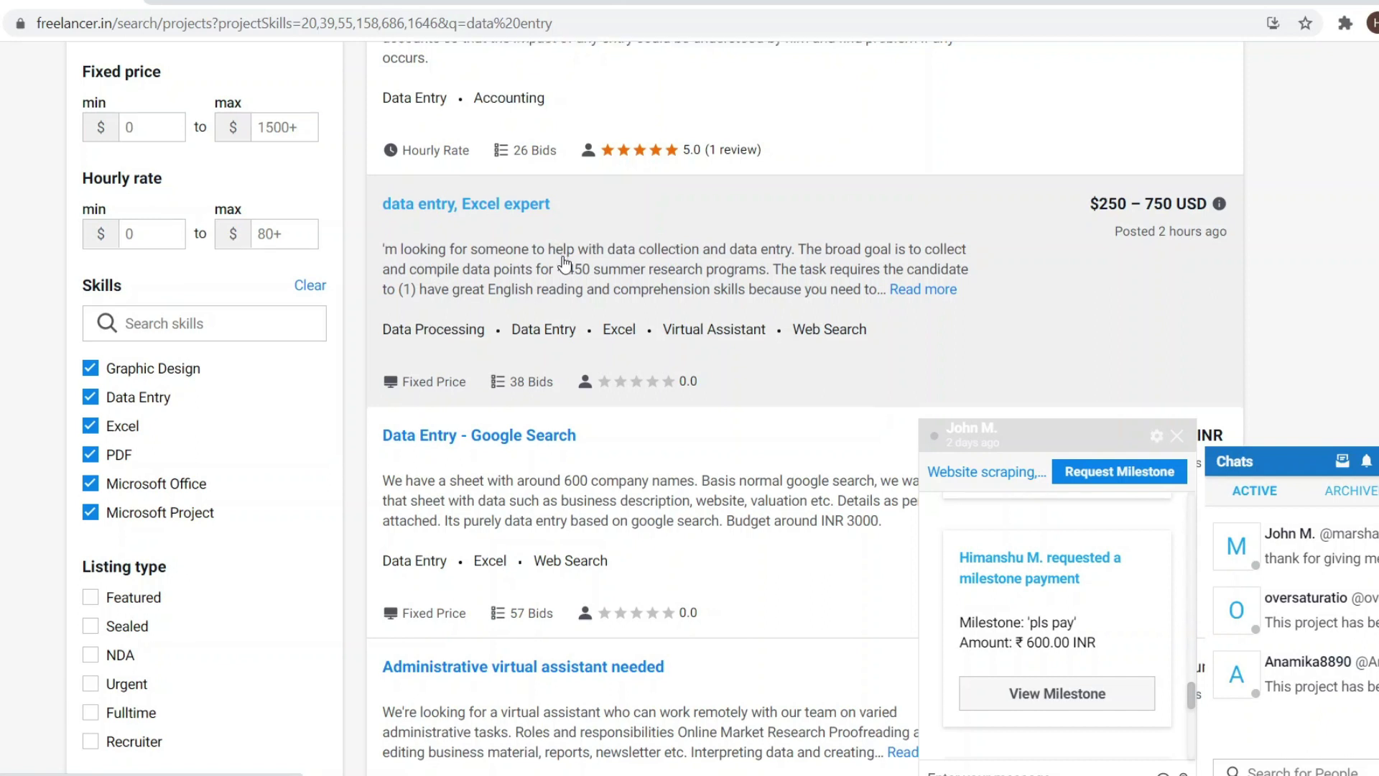
pyautogui.scroll(-3, 564, 264)
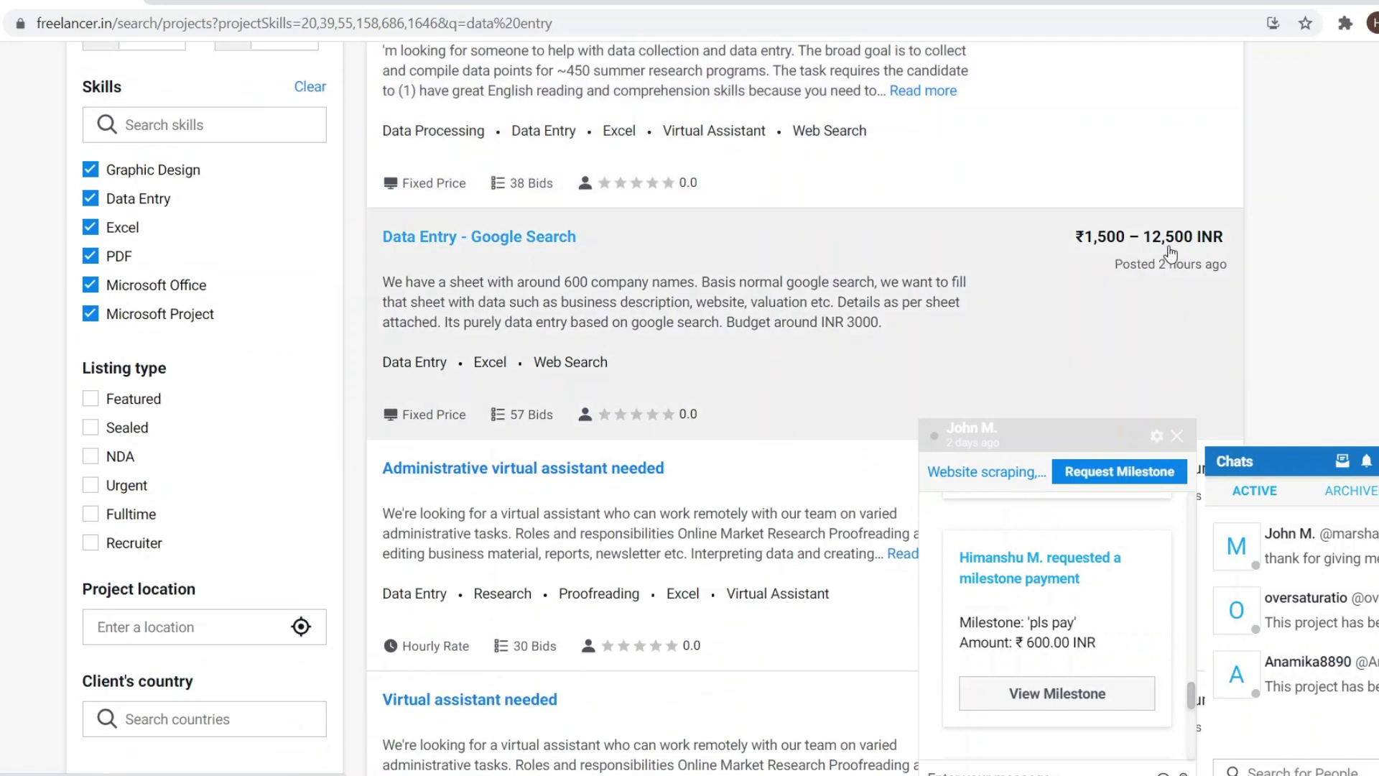
pyautogui.scroll(-3, 691, 316)
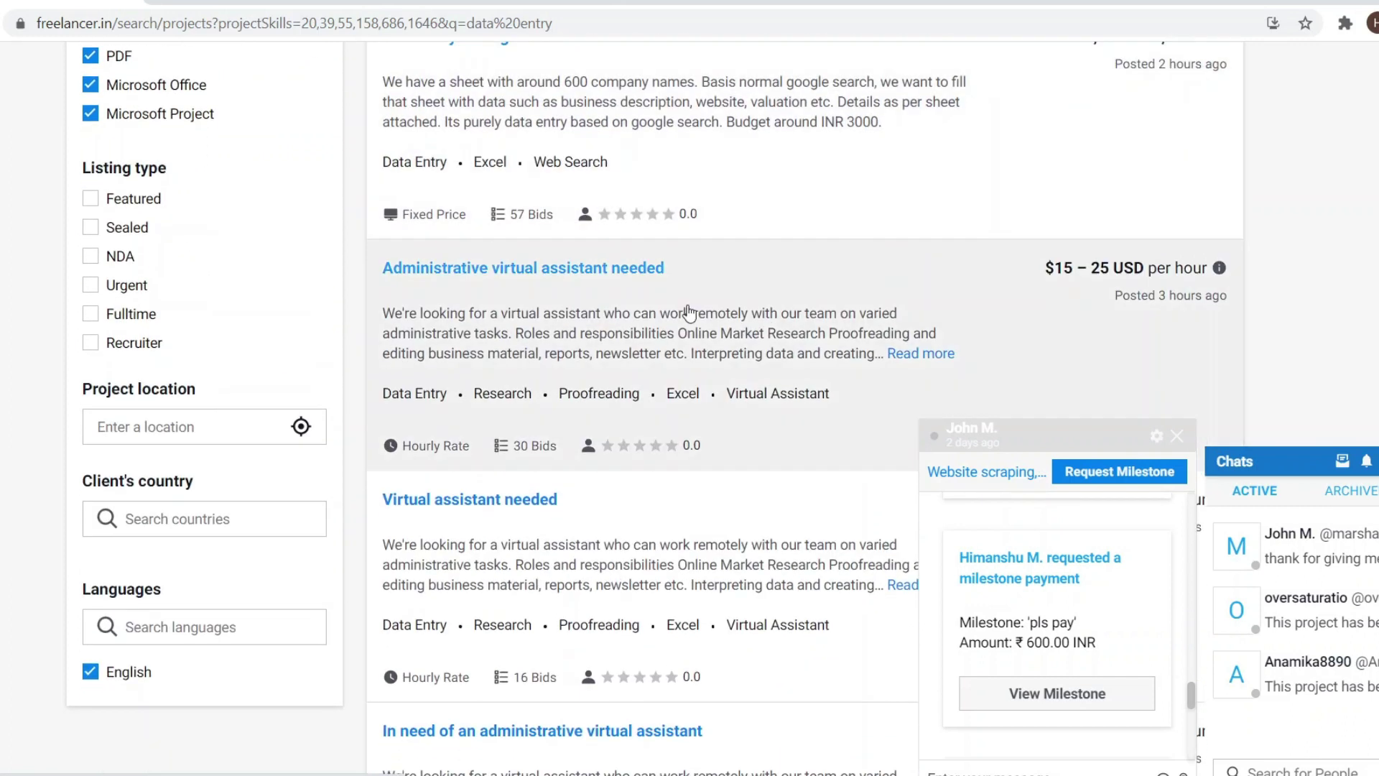
# Step: Open the "data entry, Excel expert" project and examine its description, required skills, client verification and bid form
pyautogui.scroll(6, 689, 312)
pyautogui.click(483, 214)
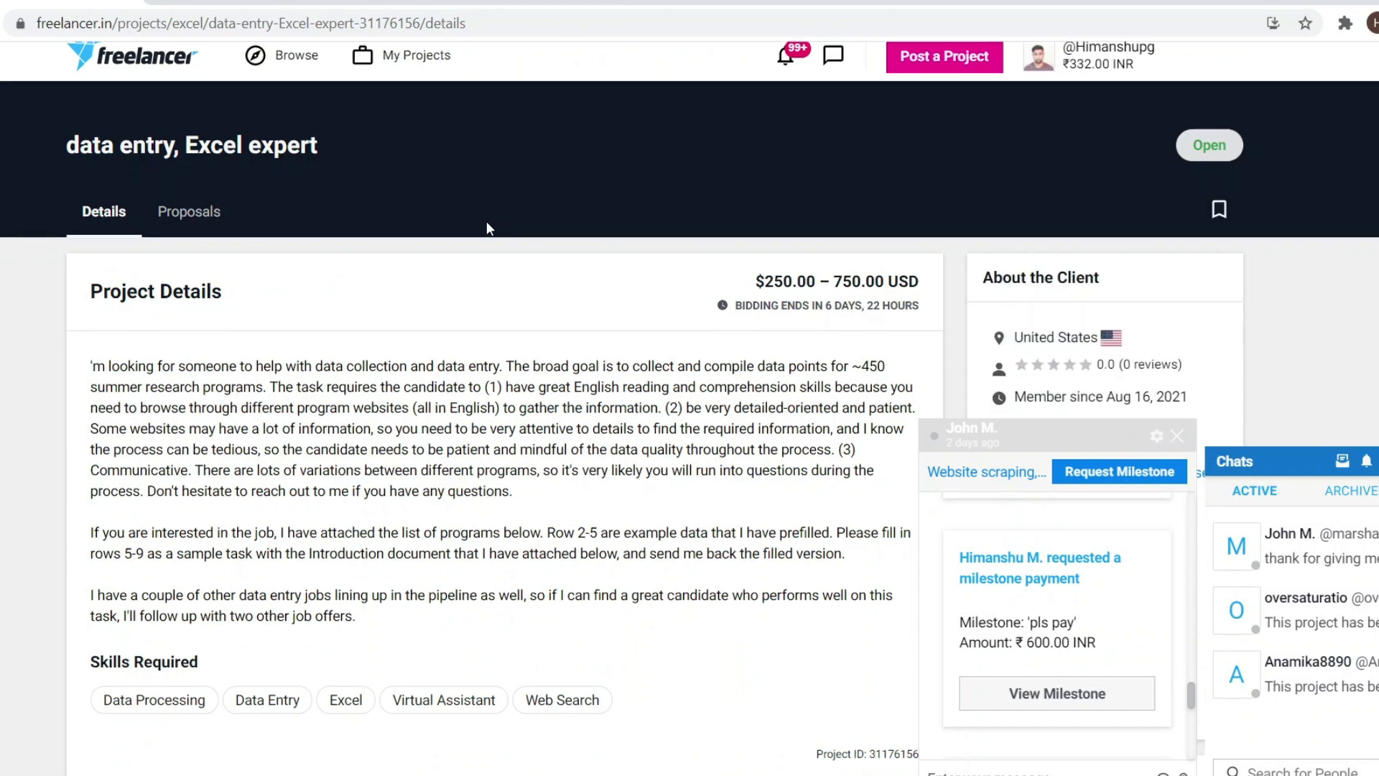
pyautogui.scroll(-3, 486, 227)
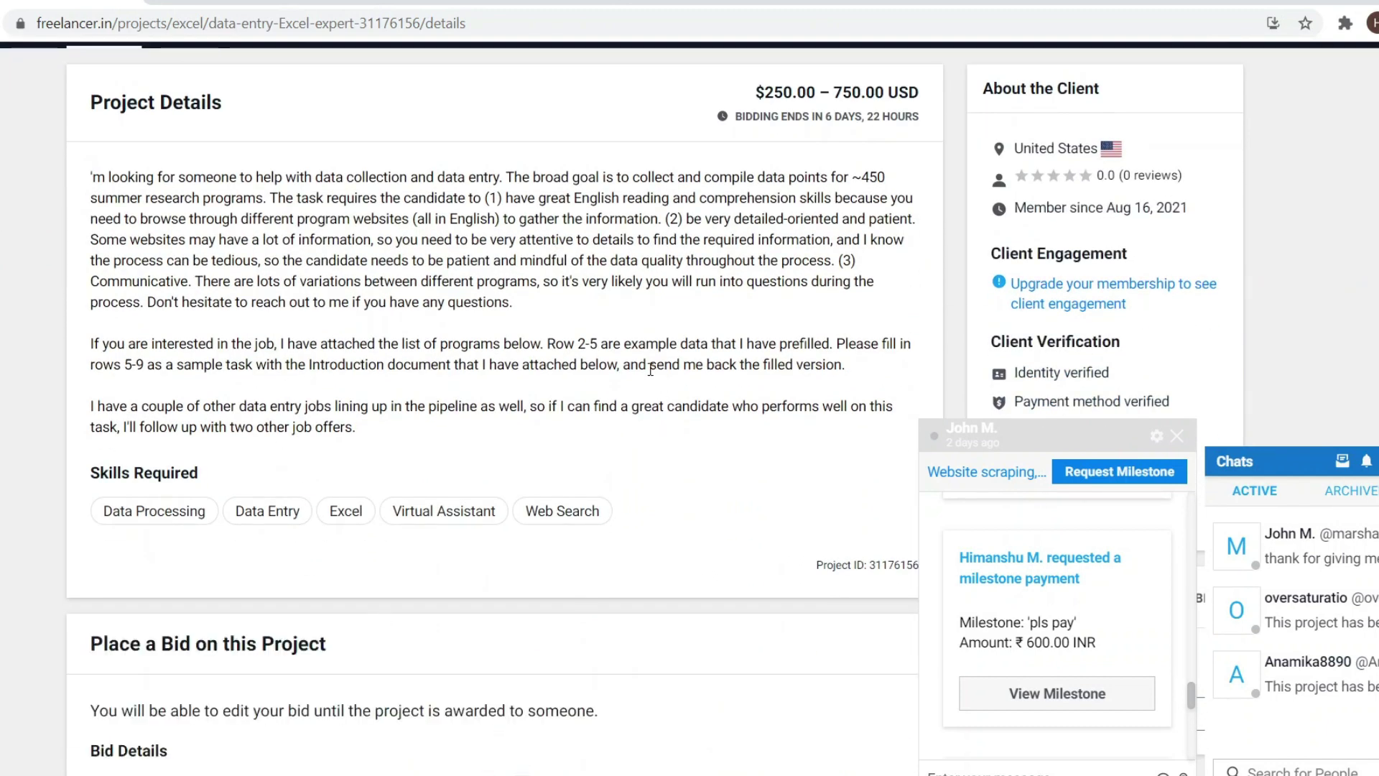
pyautogui.scroll(3, 647, 370)
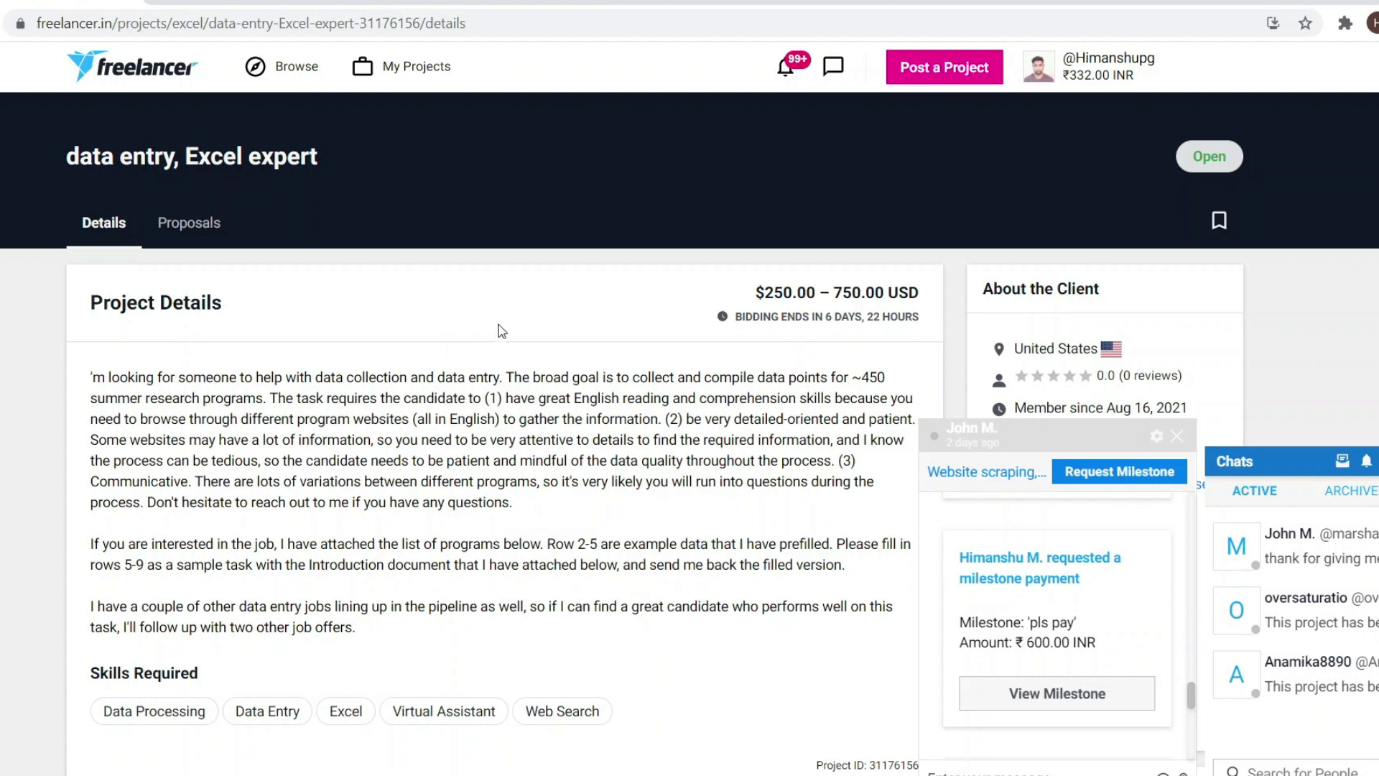
pyautogui.scroll(-5, 1025, 282)
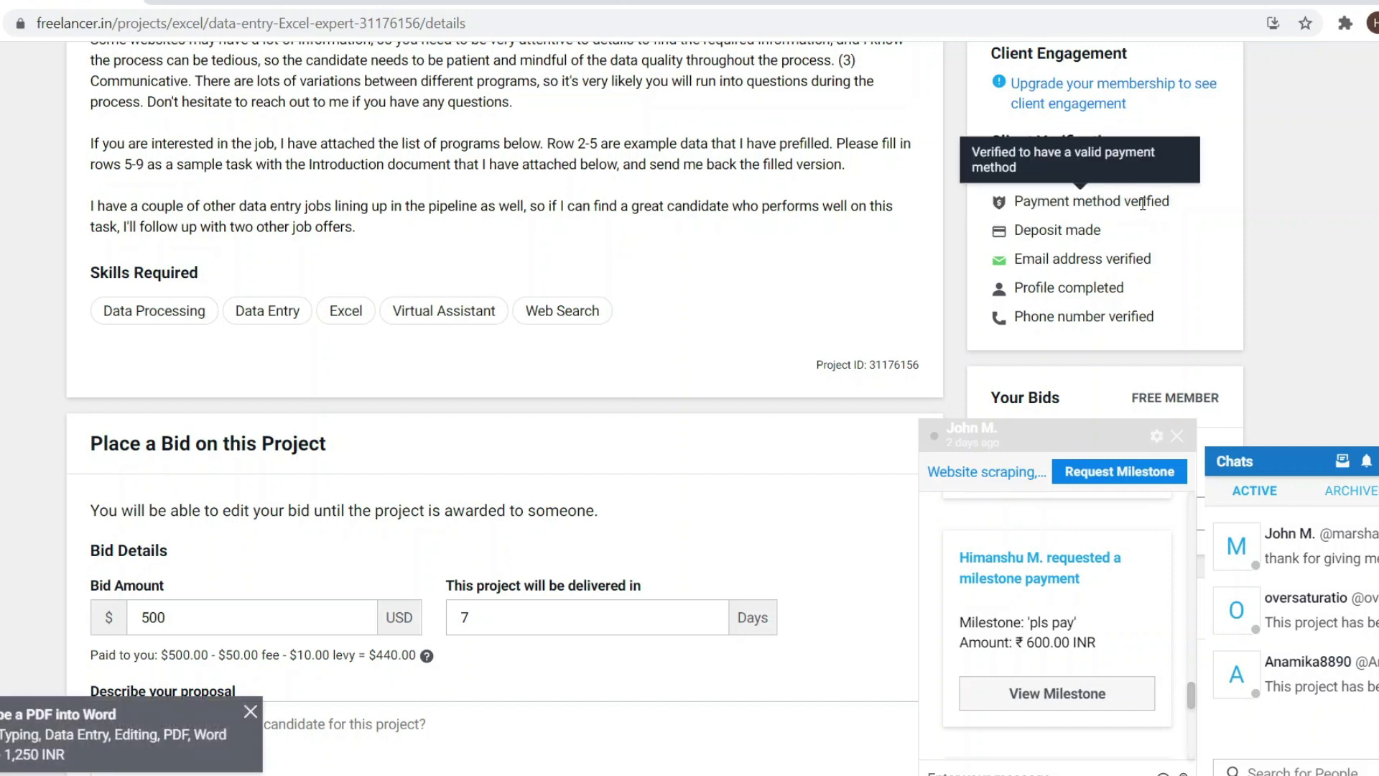
pyautogui.scroll(2, 1128, 213)
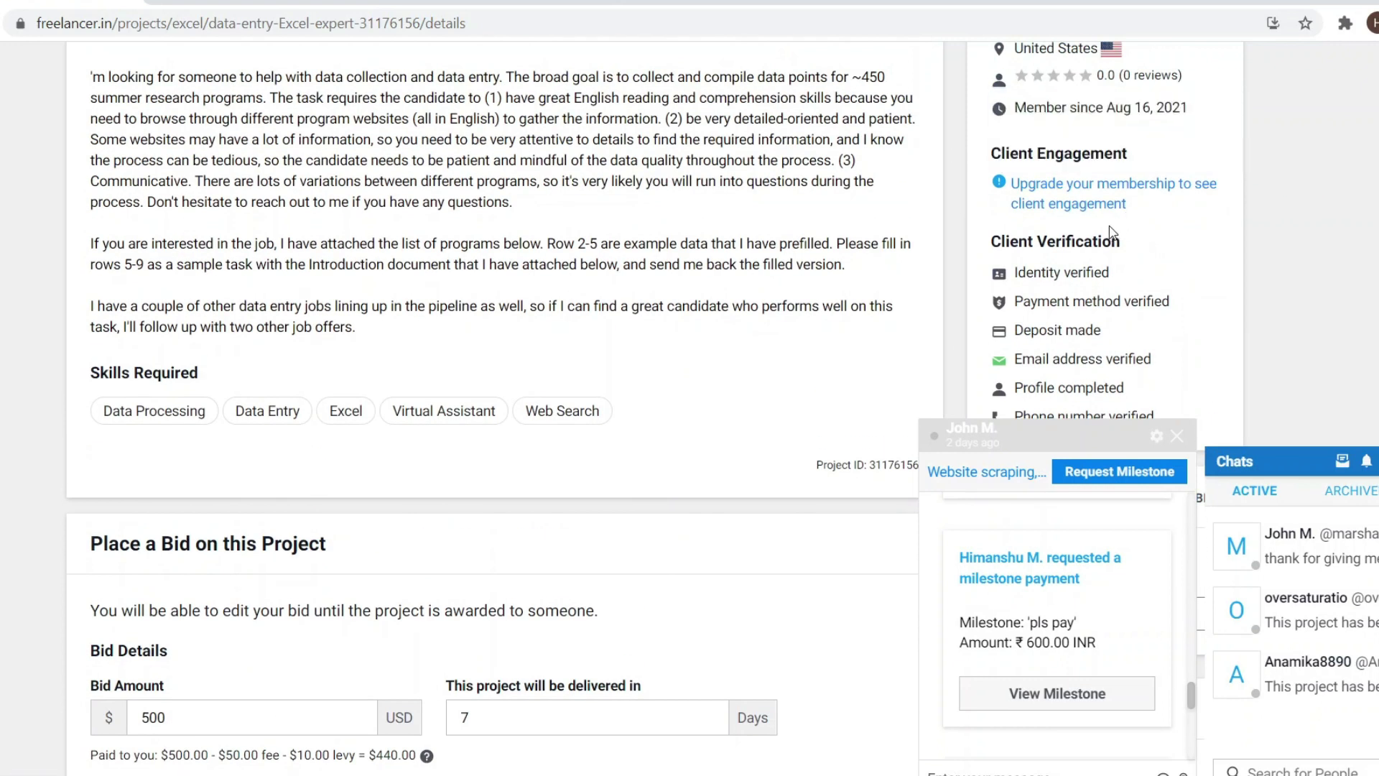
pyautogui.scroll(2, 1111, 231)
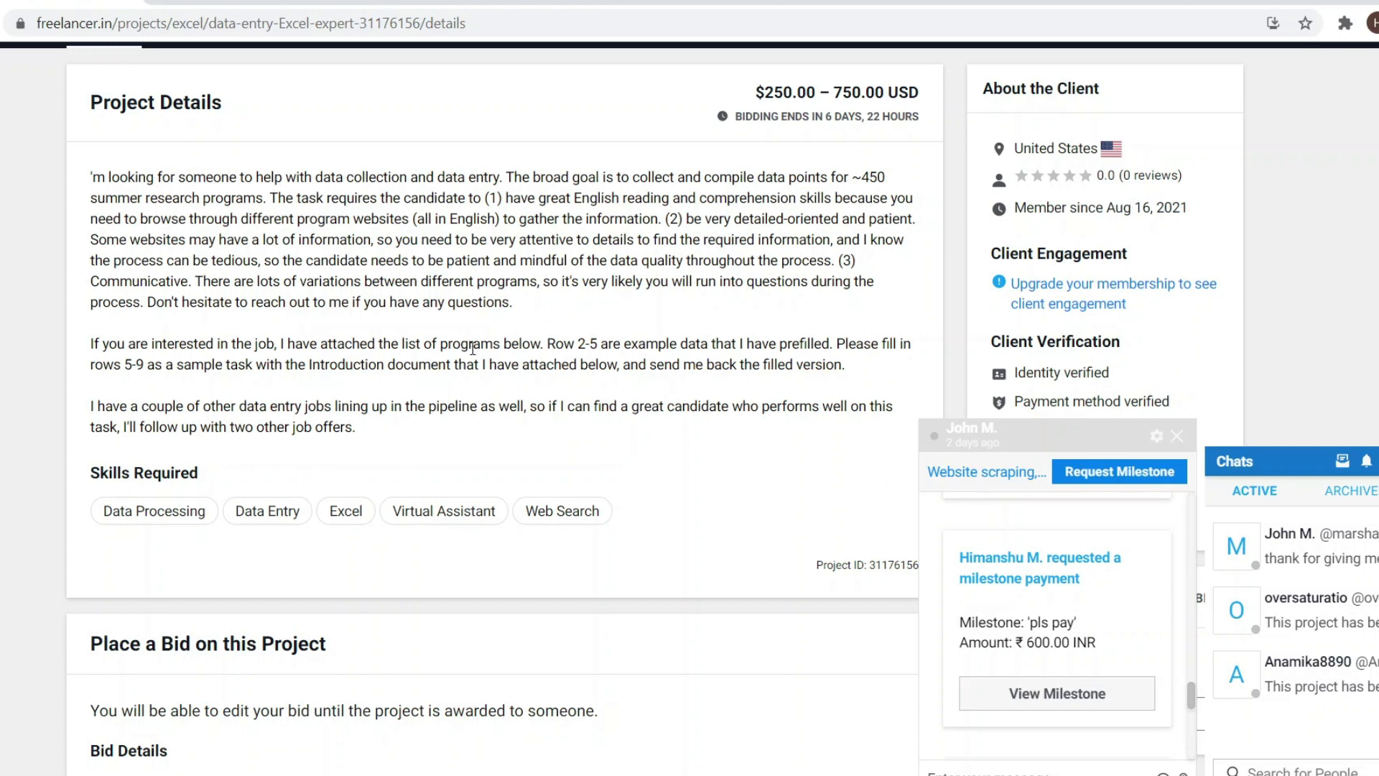
pyautogui.scroll(-4, 472, 349)
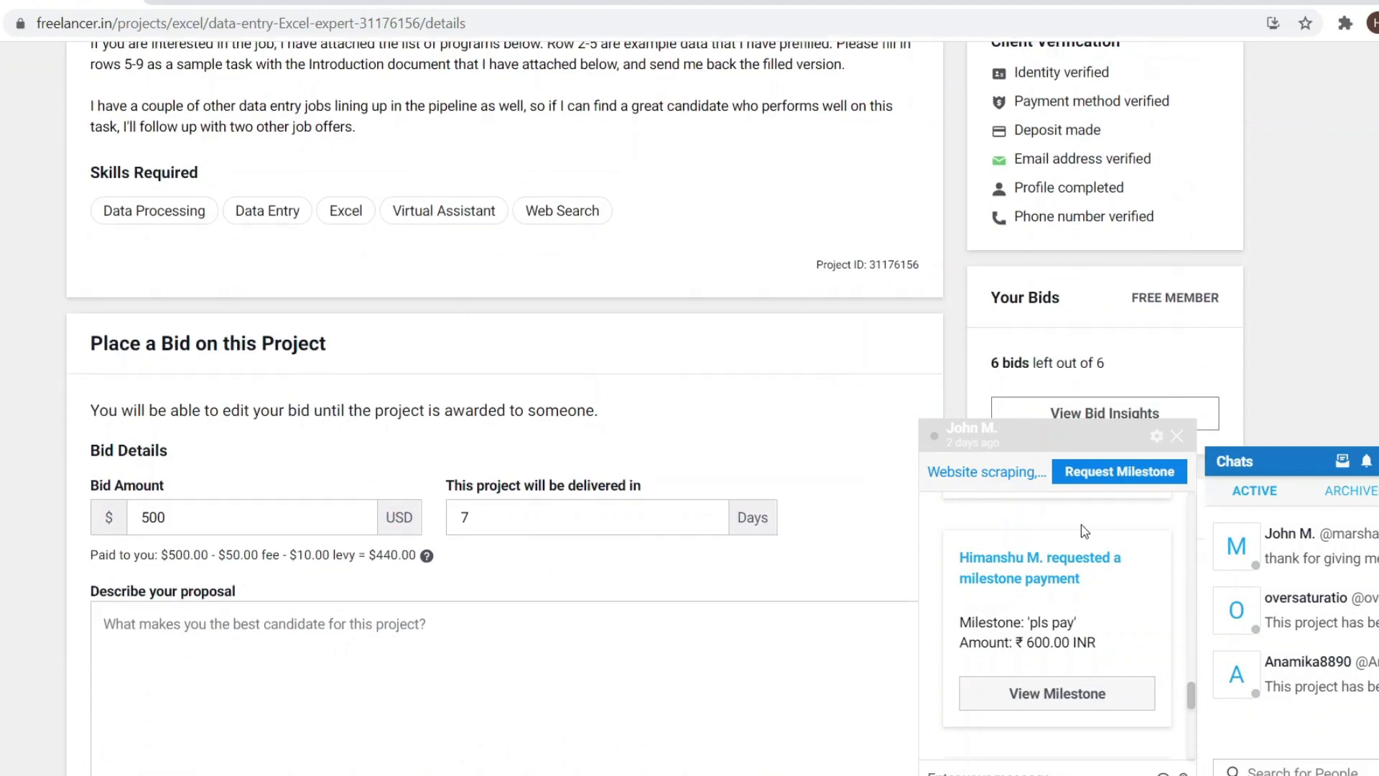
pyautogui.scroll(-1, 1084, 532)
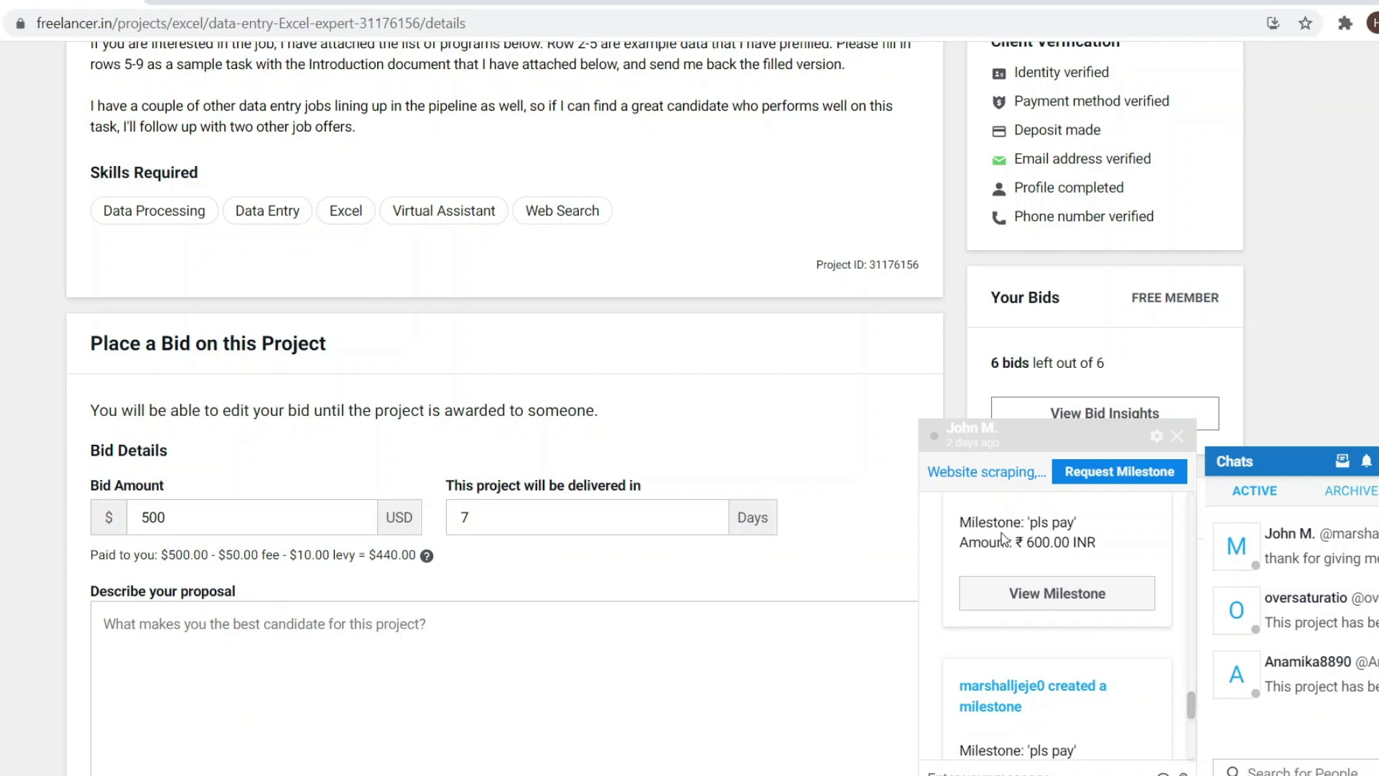
pyautogui.scroll(1, 1016, 530)
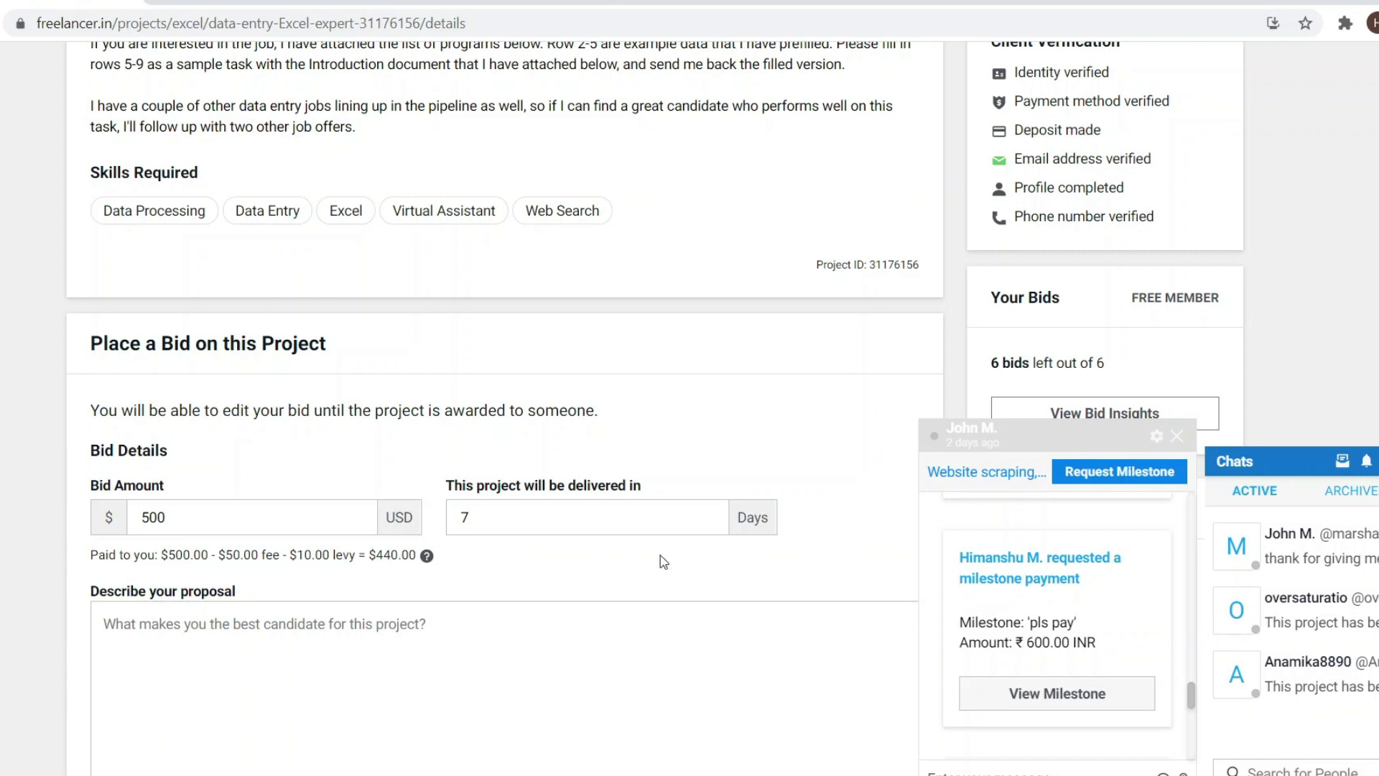
pyautogui.scroll(5, 664, 562)
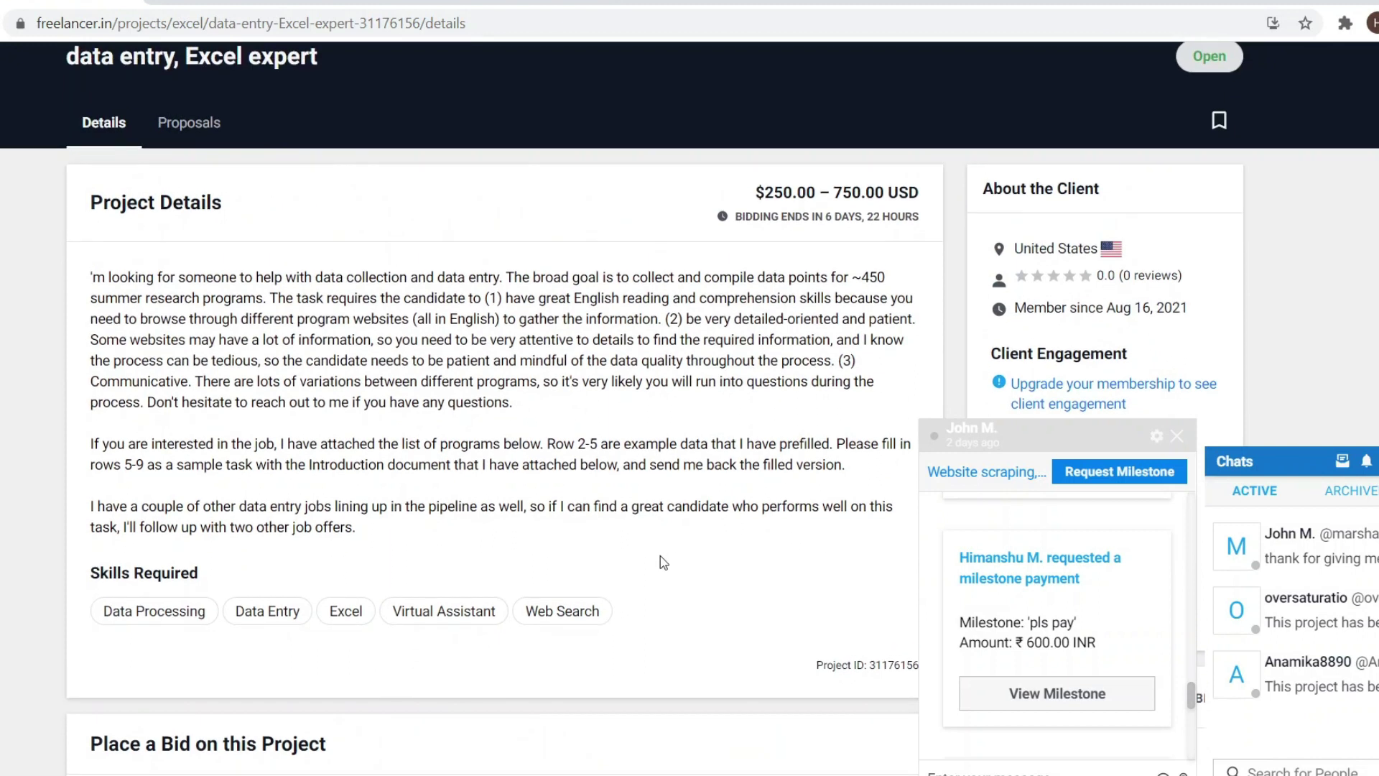
pyautogui.scroll(2, 663, 561)
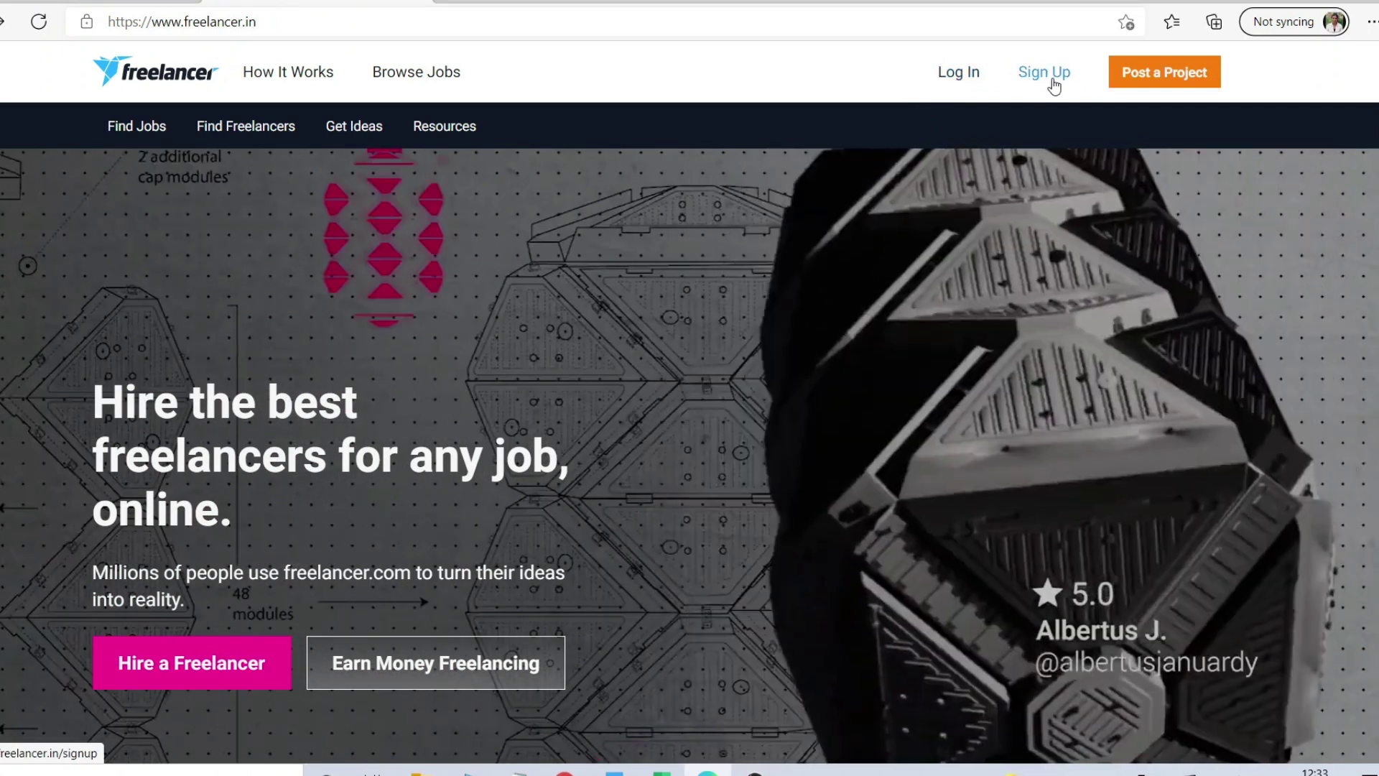
# Step: Start signing up for a new account and choose the "I want to work" account type
pyautogui.click(1053, 84)
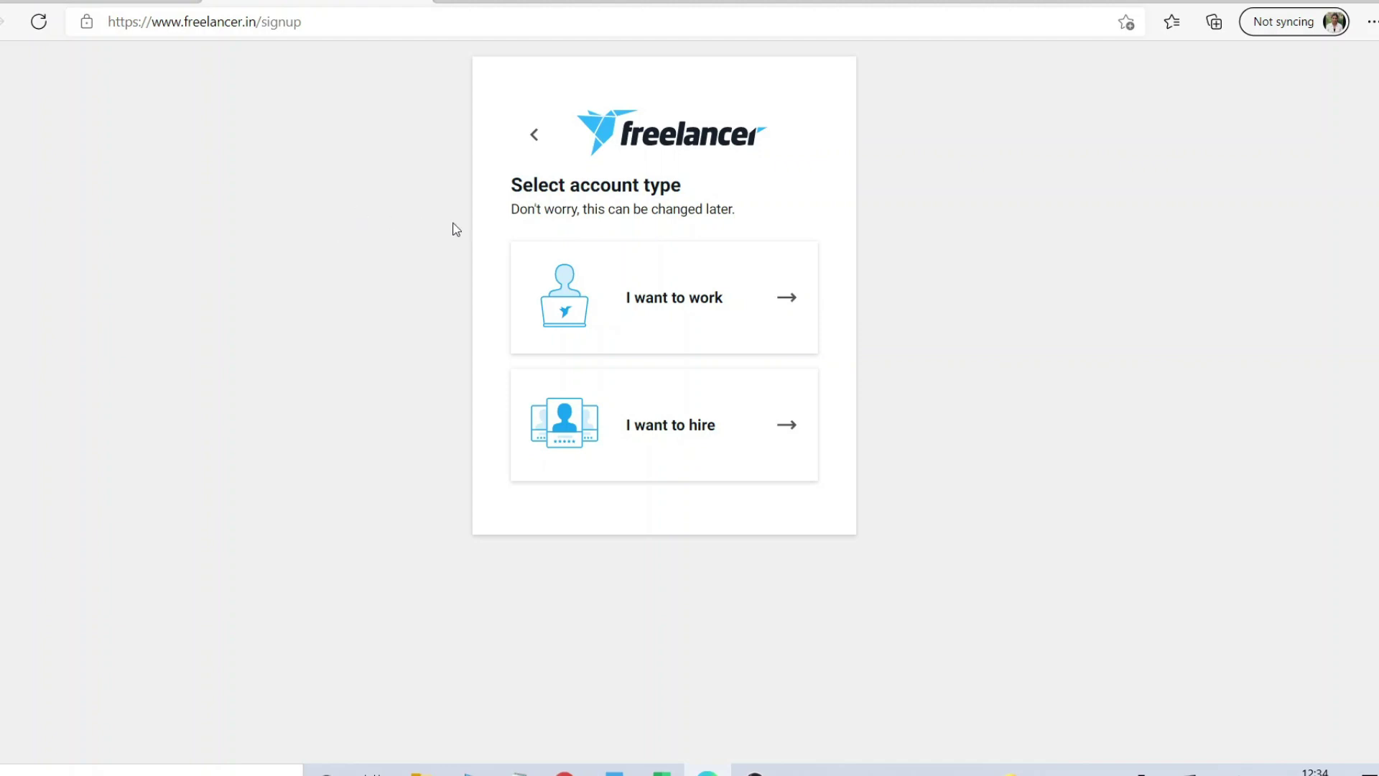
pyautogui.click(677, 303)
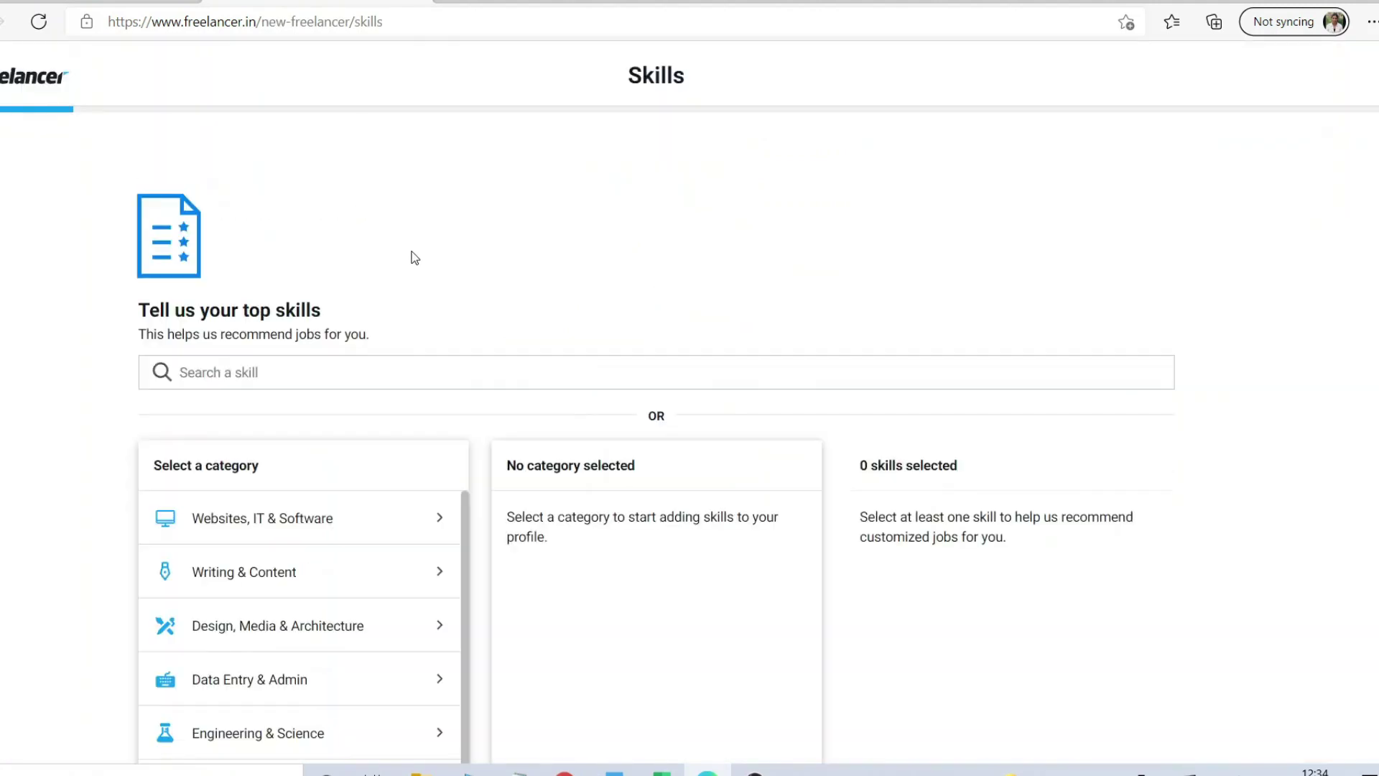
# Step: Find the "data entry" skill and add Data Entry to the profile's top skills
pyautogui.scroll(-1, 410, 258)
pyautogui.scroll(1, 413, 251)
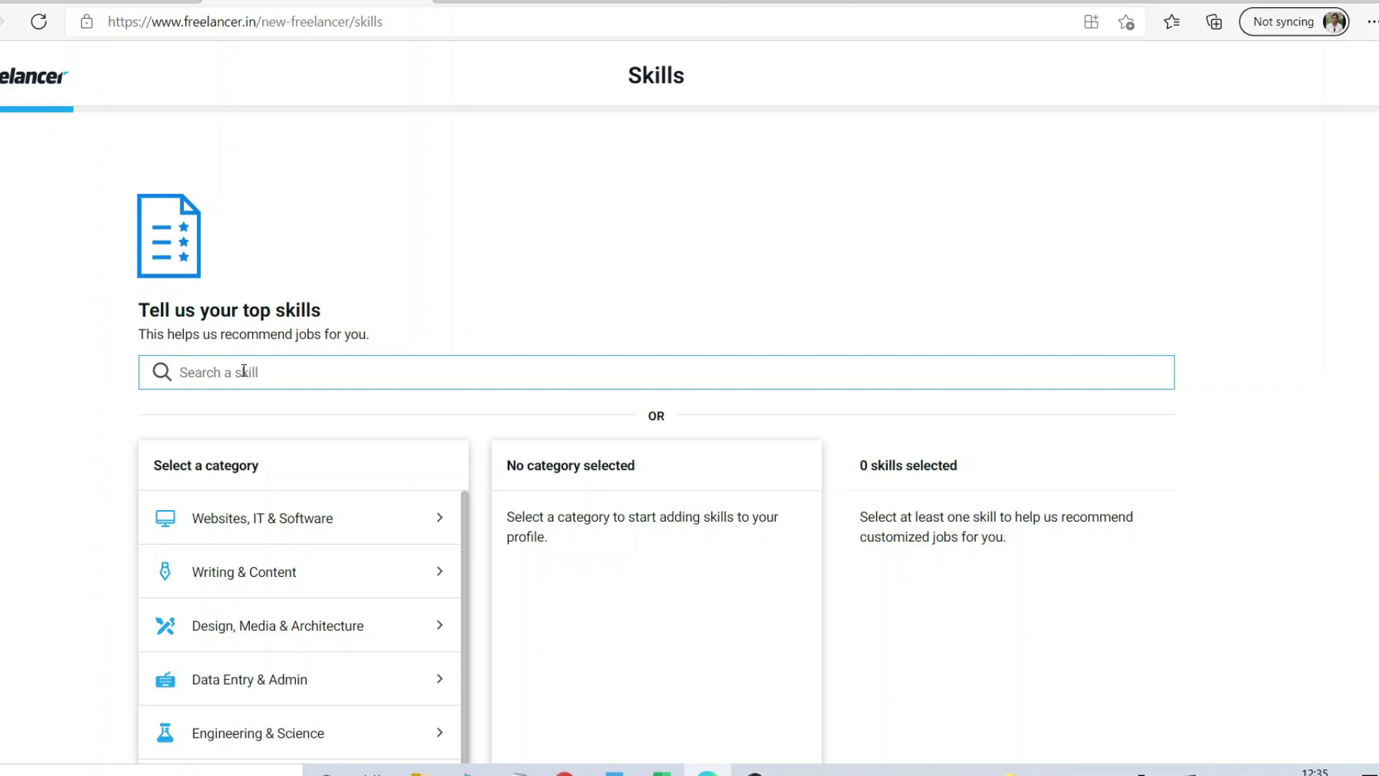
pyautogui.click(244, 370)
pyautogui.write('data entry')
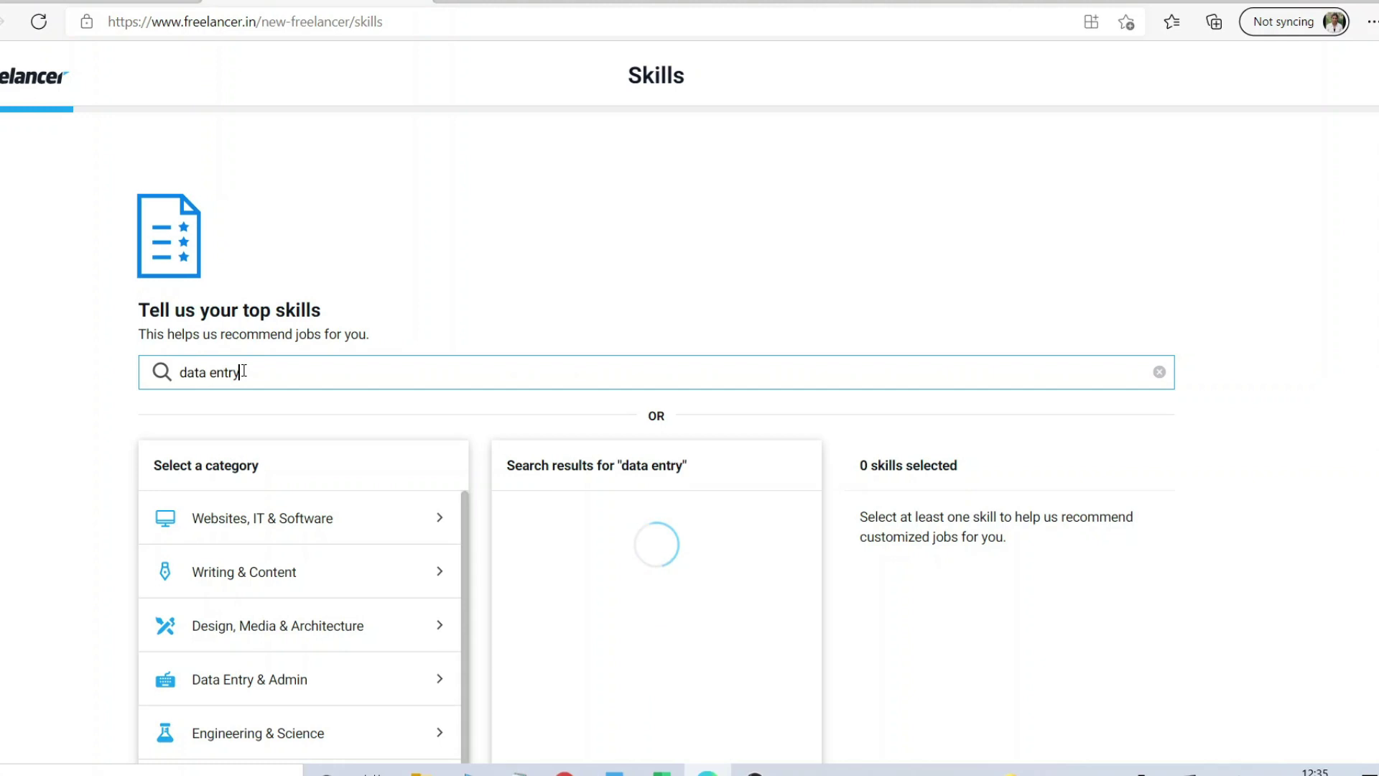
pyautogui.scroll(-2, 481, 452)
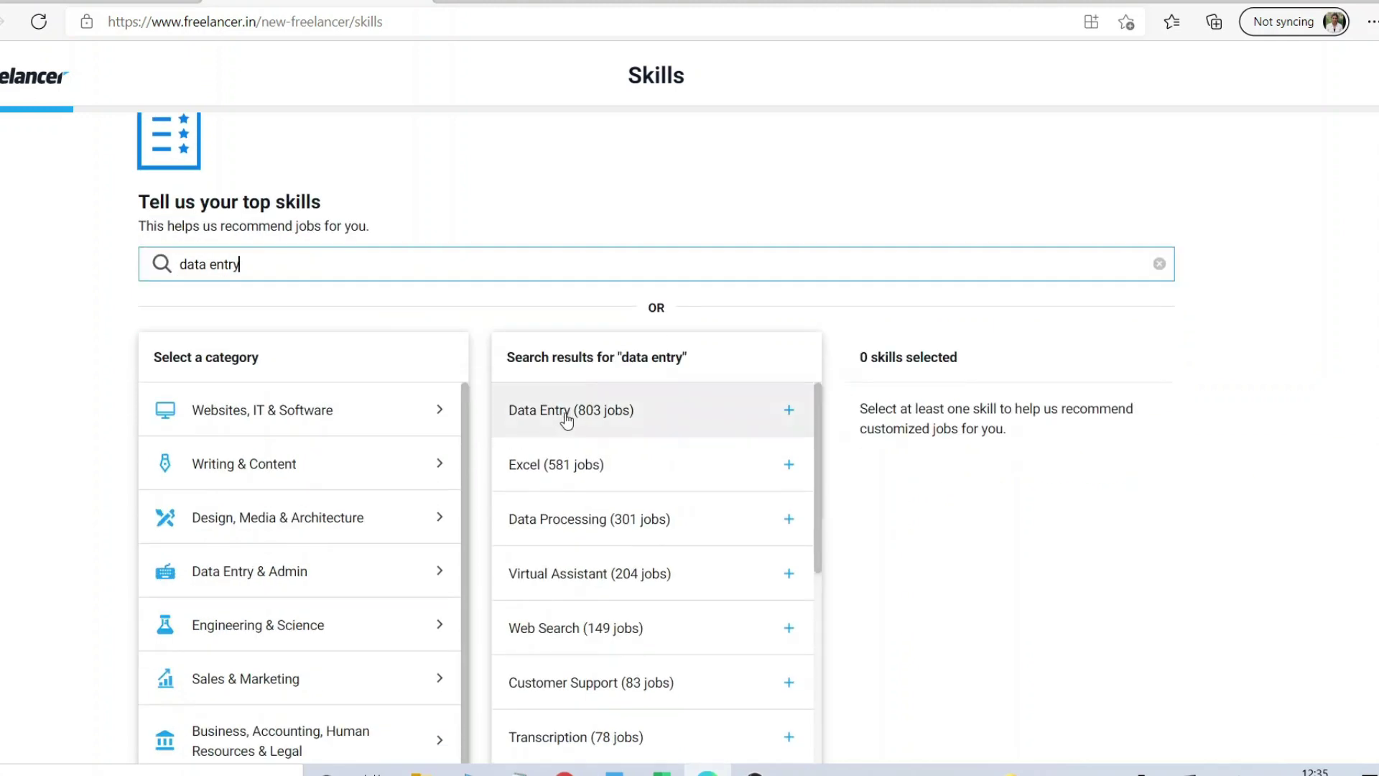
pyautogui.click(789, 412)
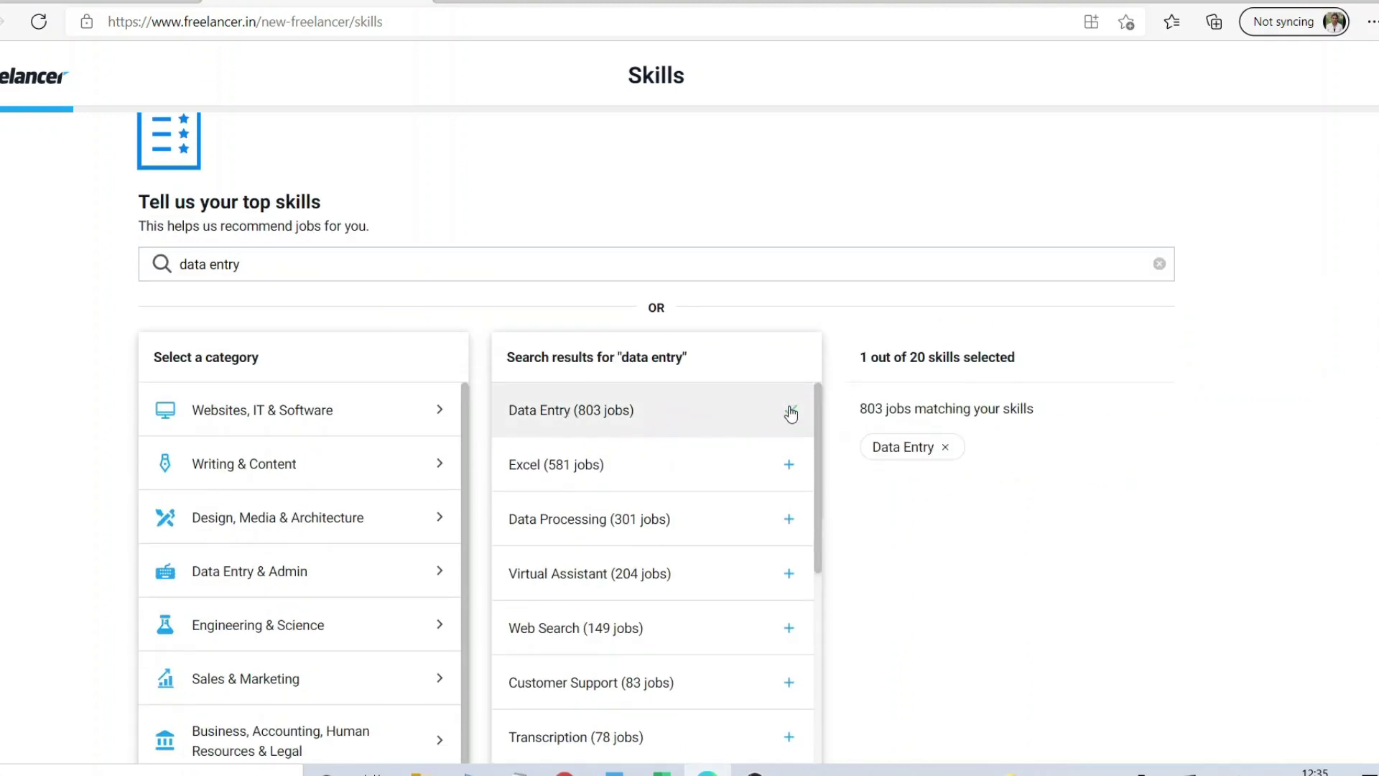
# Step: Replace the current skill search with "pdf word" to look for matching skills
pyautogui.click(455, 267)
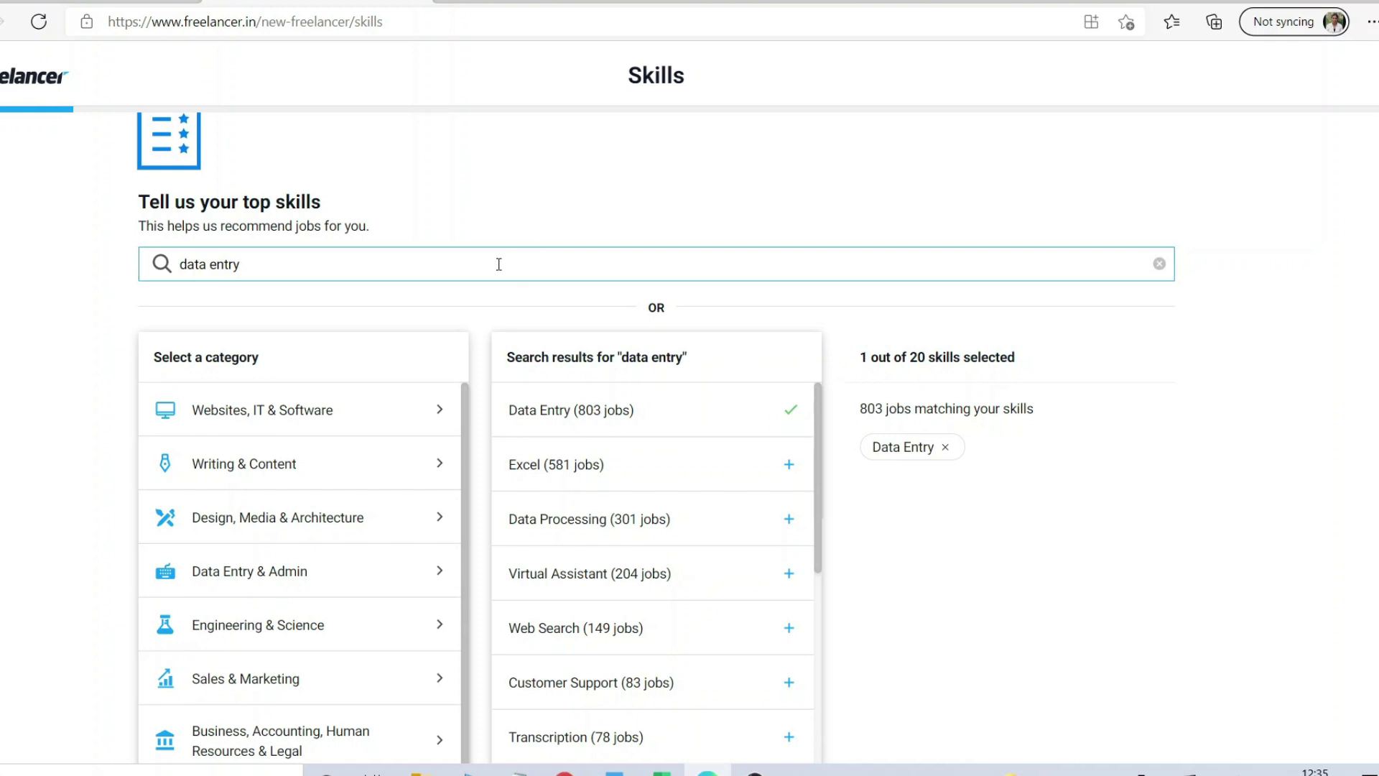
pyautogui.press('BackSpace')
pyautogui.press('BackSpace')
pyautogui.press('BackSpace')
pyautogui.press('BackSpace')
pyautogui.press('BackSpace')
pyautogui.press('BackSpace')
pyautogui.press('BackSpace')
pyautogui.press('BackSpace')
pyautogui.press('BackSpace')
pyautogui.press('BackSpace')
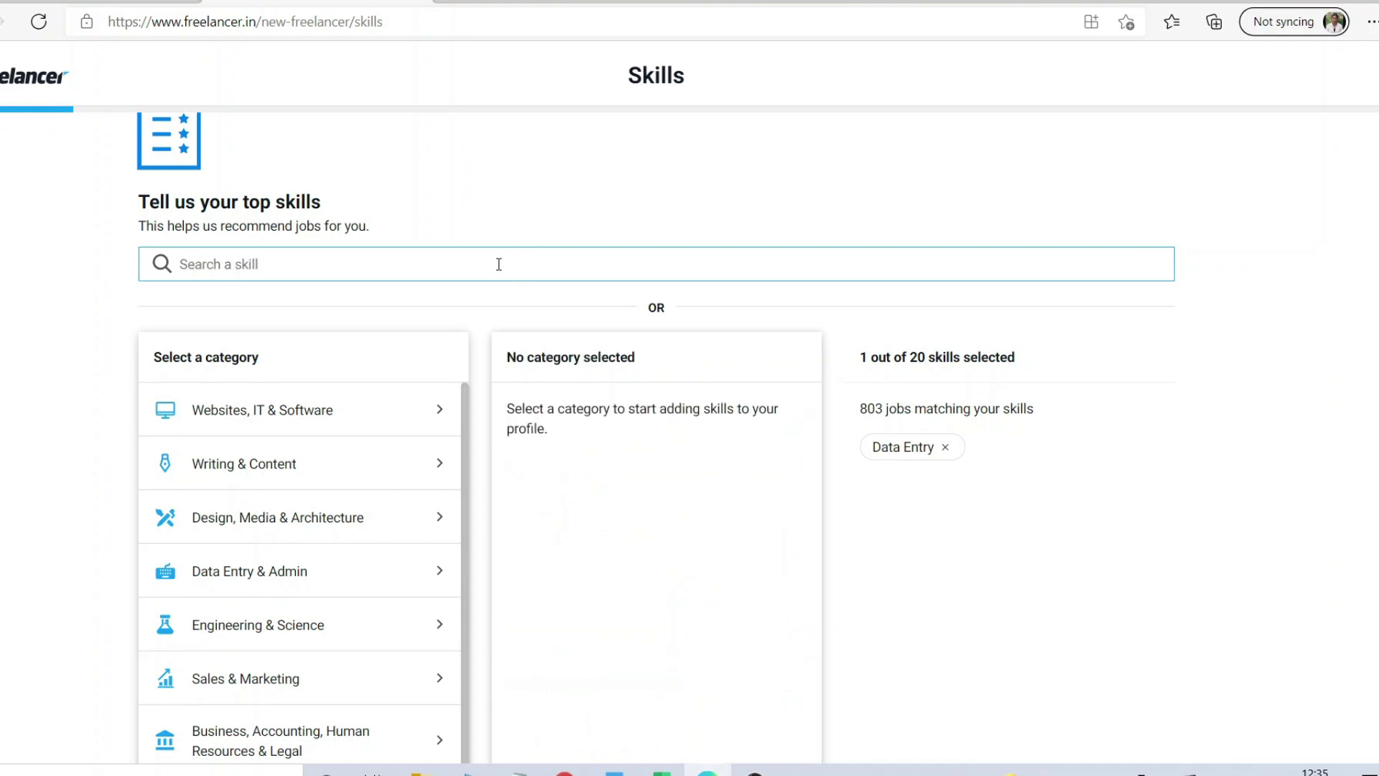
pyautogui.write('pdf word')
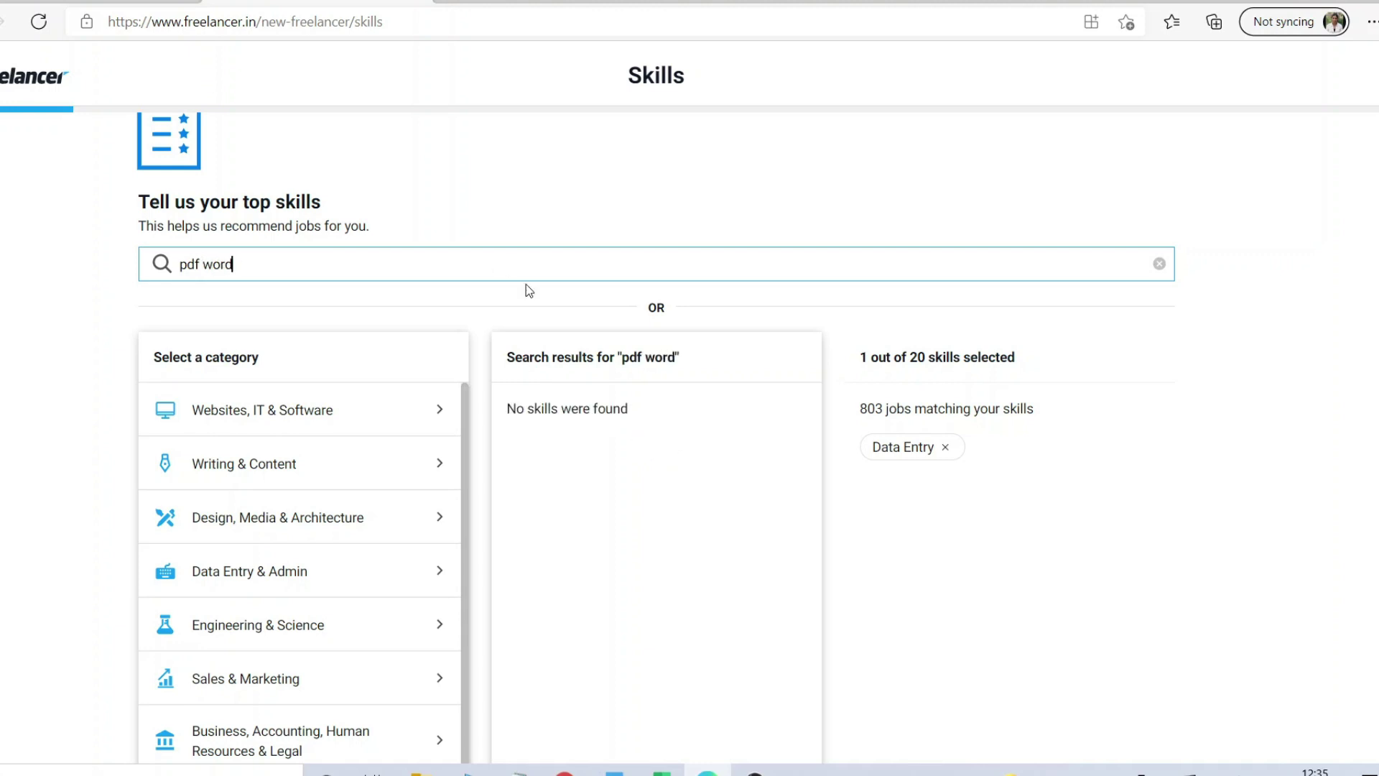
# Step: Search the skills for "ms word" instead and clear the search again
pyautogui.press('BackSpace')
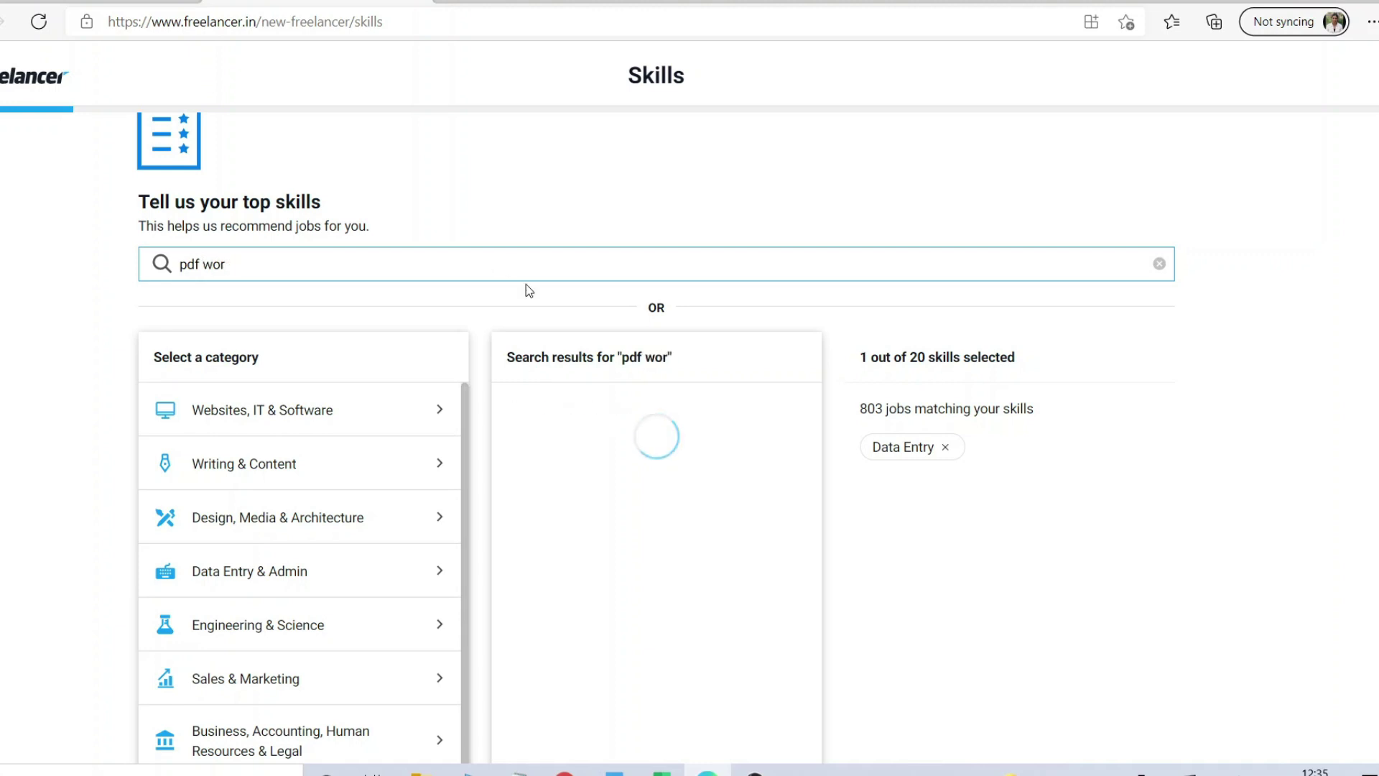
pyautogui.press('BackSpace')
pyautogui.press('BackSpace')
pyautogui.press('BackSpace')
pyautogui.press('BackSpace')
pyautogui.press('BackSpace')
pyautogui.press('BackSpace')
pyautogui.press('BackSpace')
pyautogui.write('ms word')
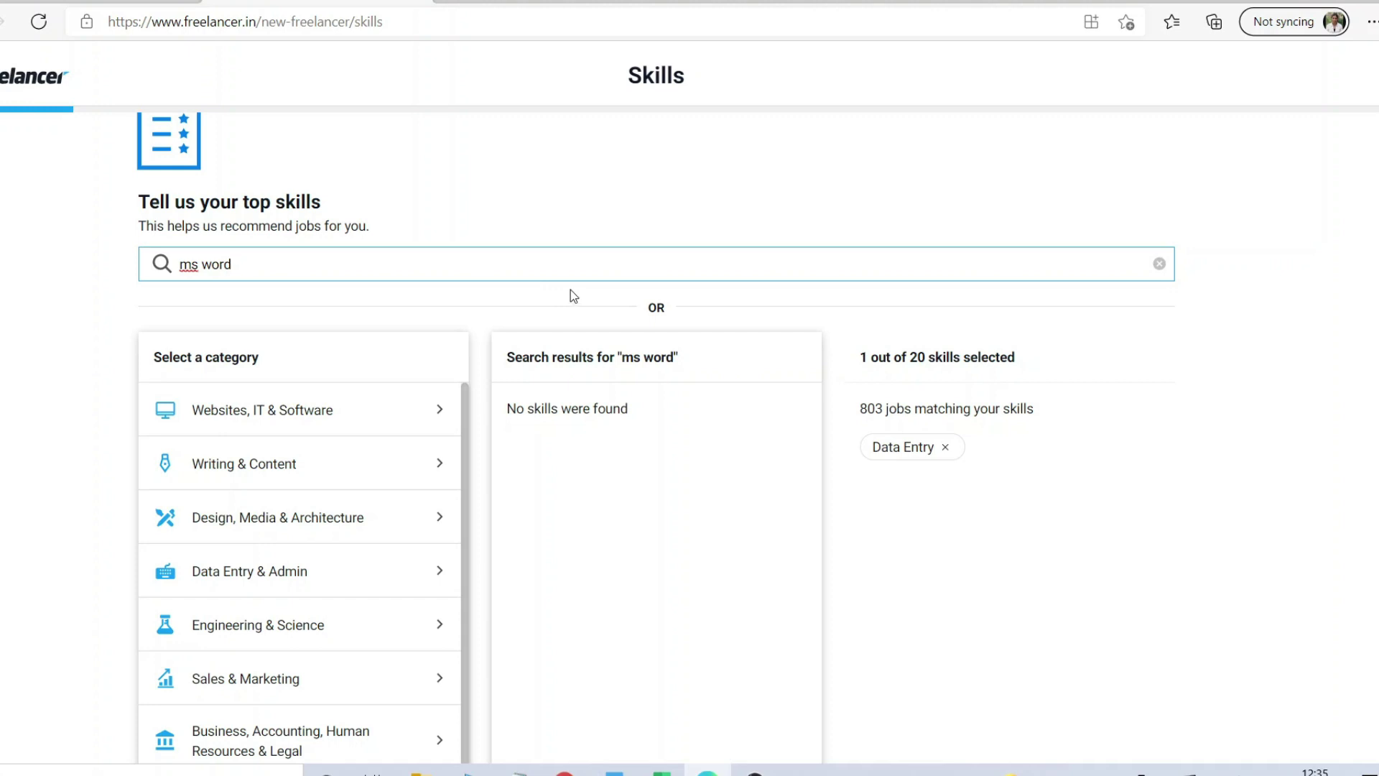
pyautogui.press('BackSpace')
pyautogui.press('BackSpace')
pyautogui.press('BackSpace')
pyautogui.press('BackSpace')
pyautogui.press('BackSpace')
pyautogui.press('BackSpace')
pyautogui.press('BackSpace')
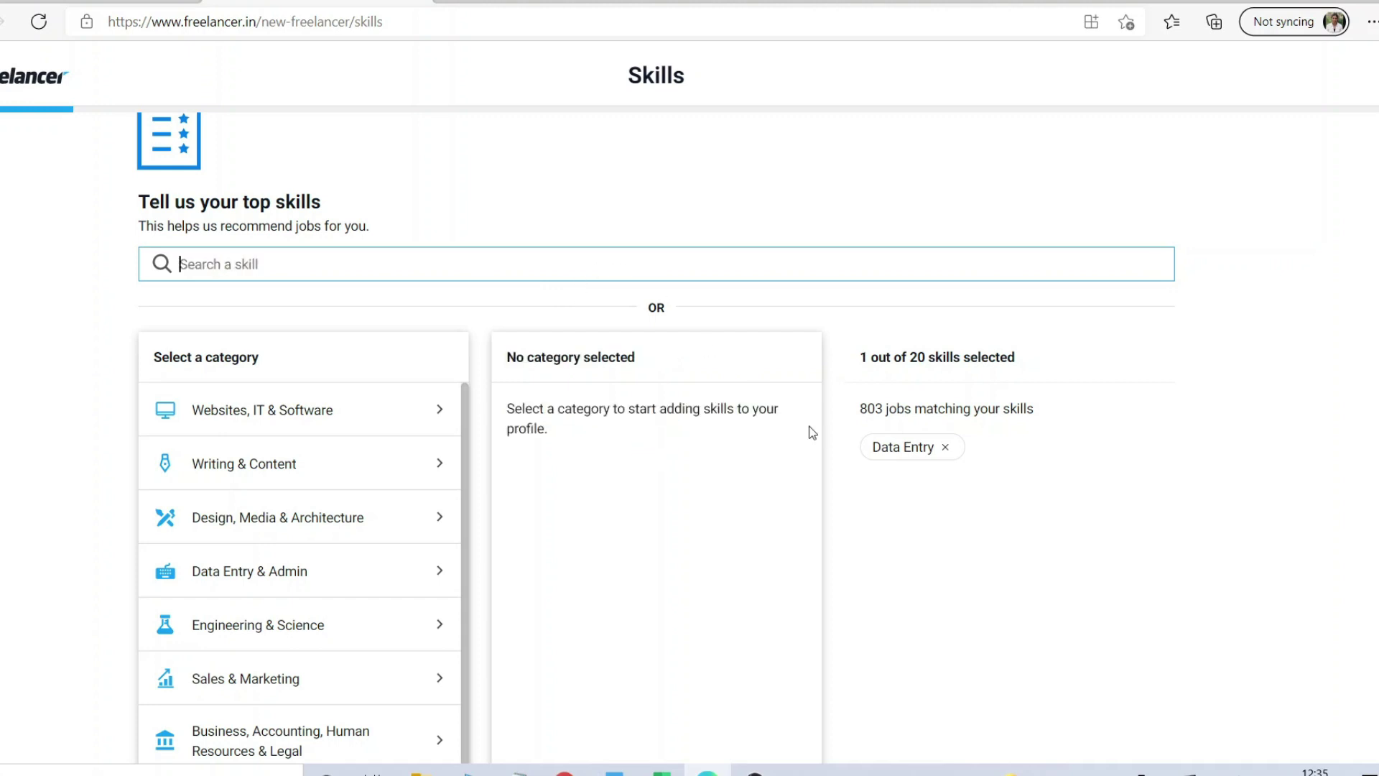
# Step: Add Excel and Data Processing from the Data Entry & Admin category to the top skills
pyautogui.scroll(-2, 877, 396)
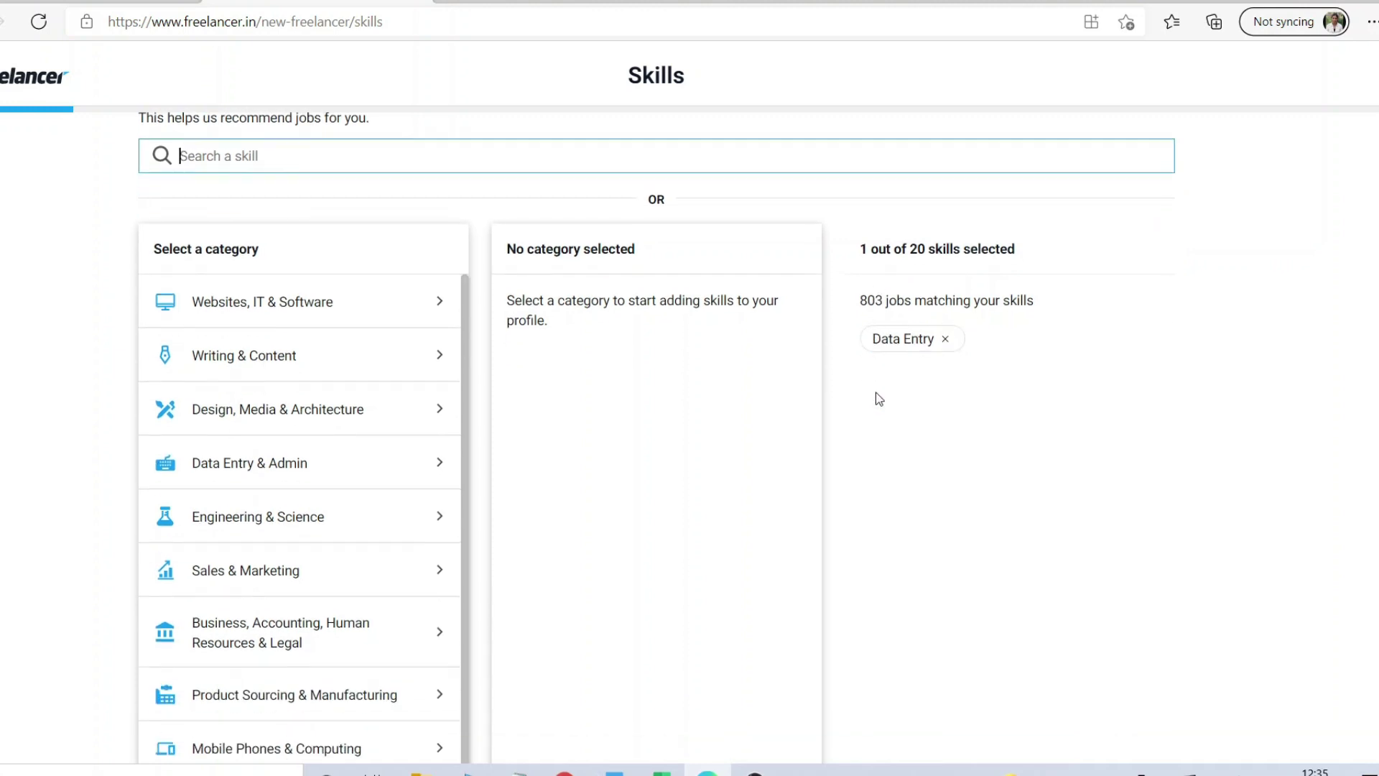
pyautogui.scroll(-3, 878, 399)
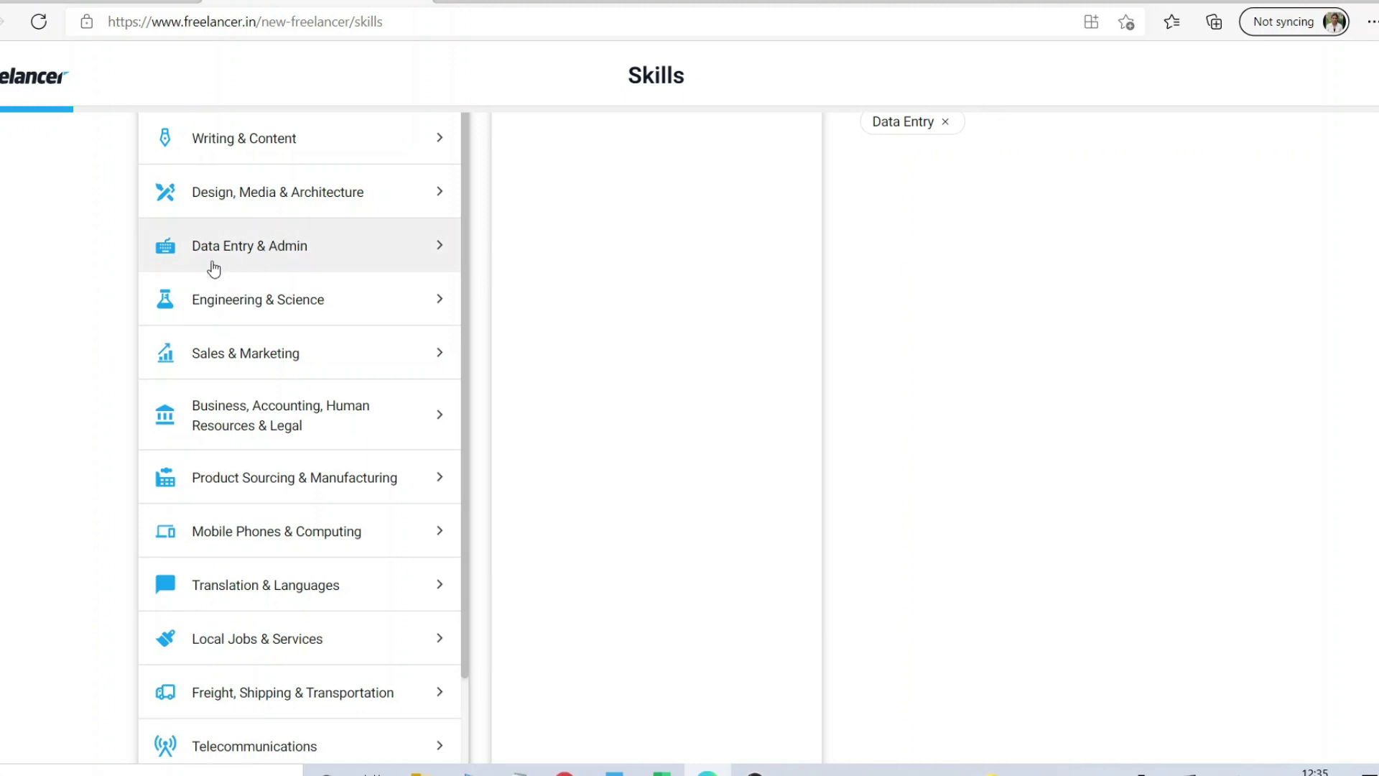
pyautogui.click(309, 253)
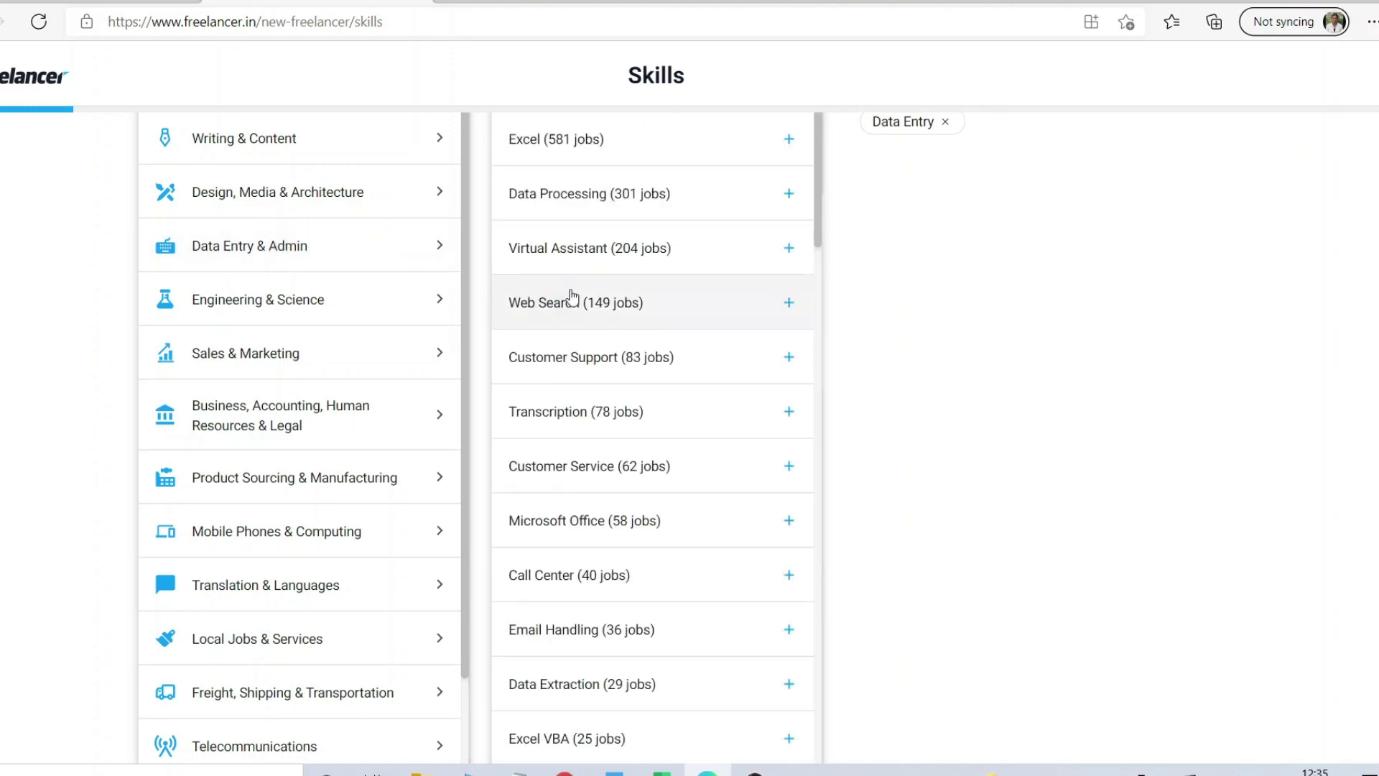
pyautogui.scroll(3, 786, 284)
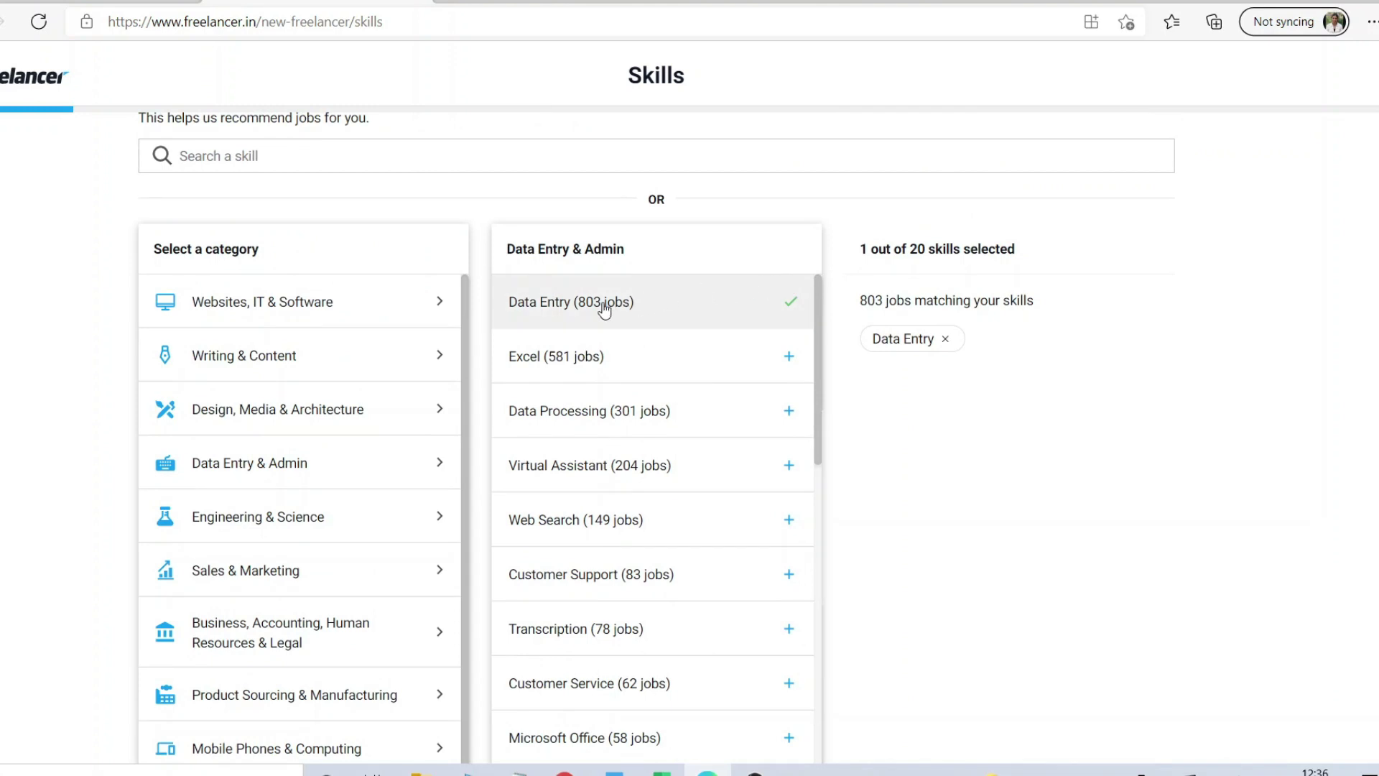
pyautogui.click(790, 361)
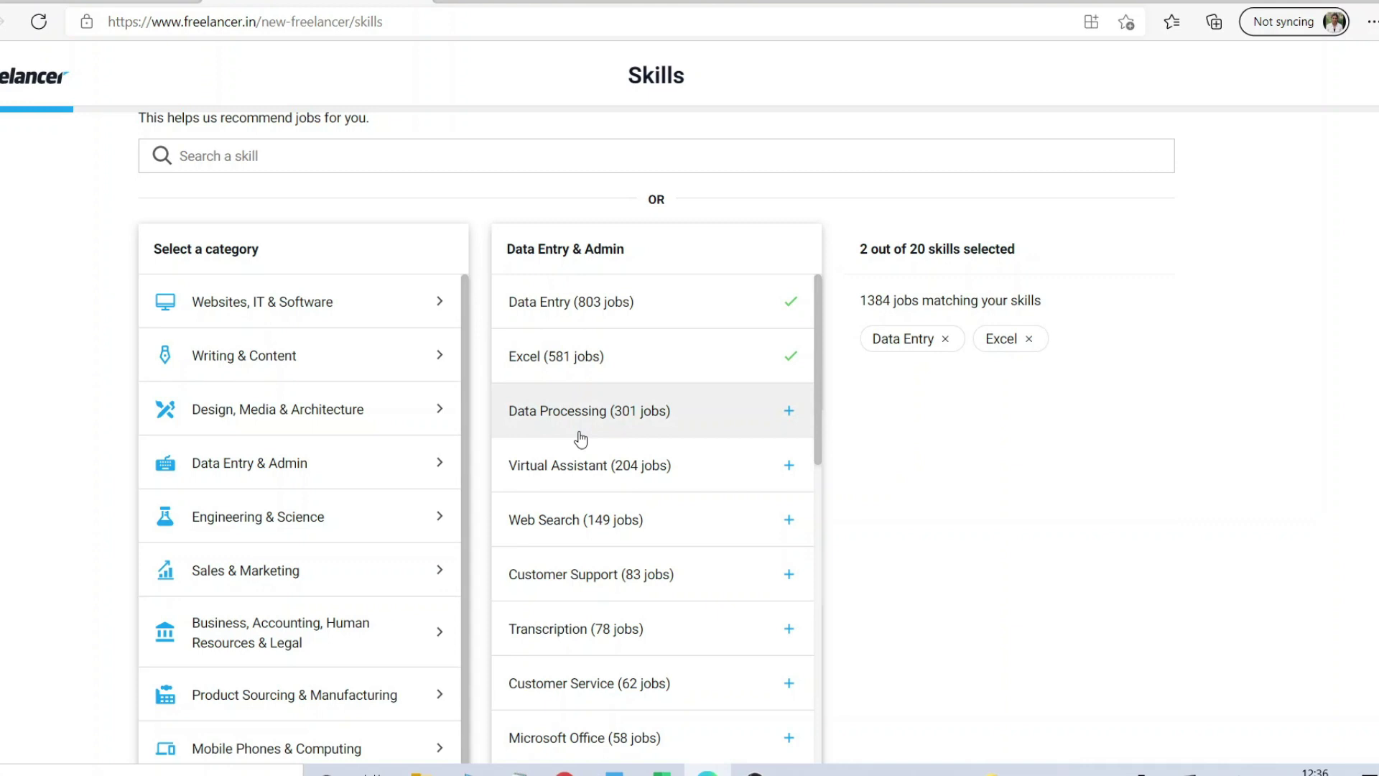
pyautogui.click(787, 417)
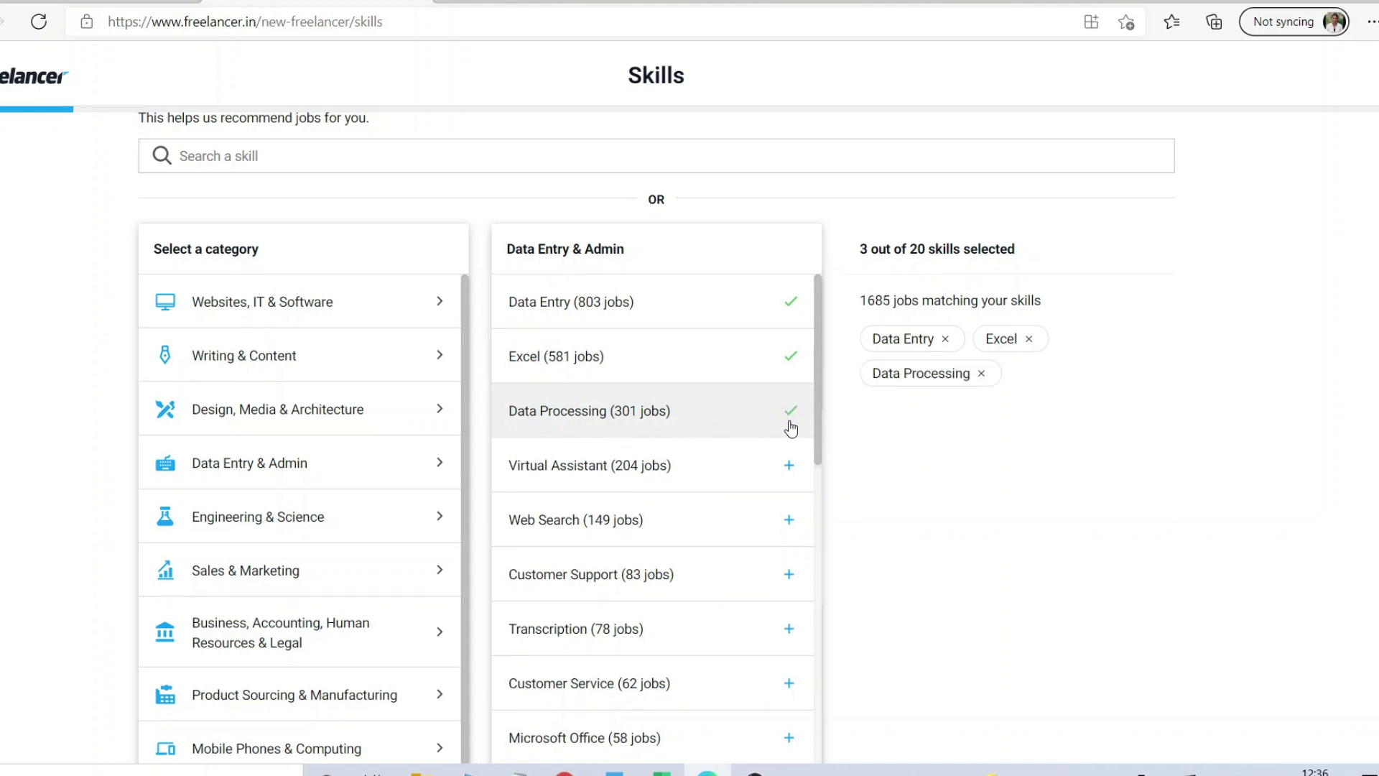
# Step: Add Web Search and Data Extraction from the Data Entry & Admin category to the top skills
pyautogui.scroll(-3, 786, 422)
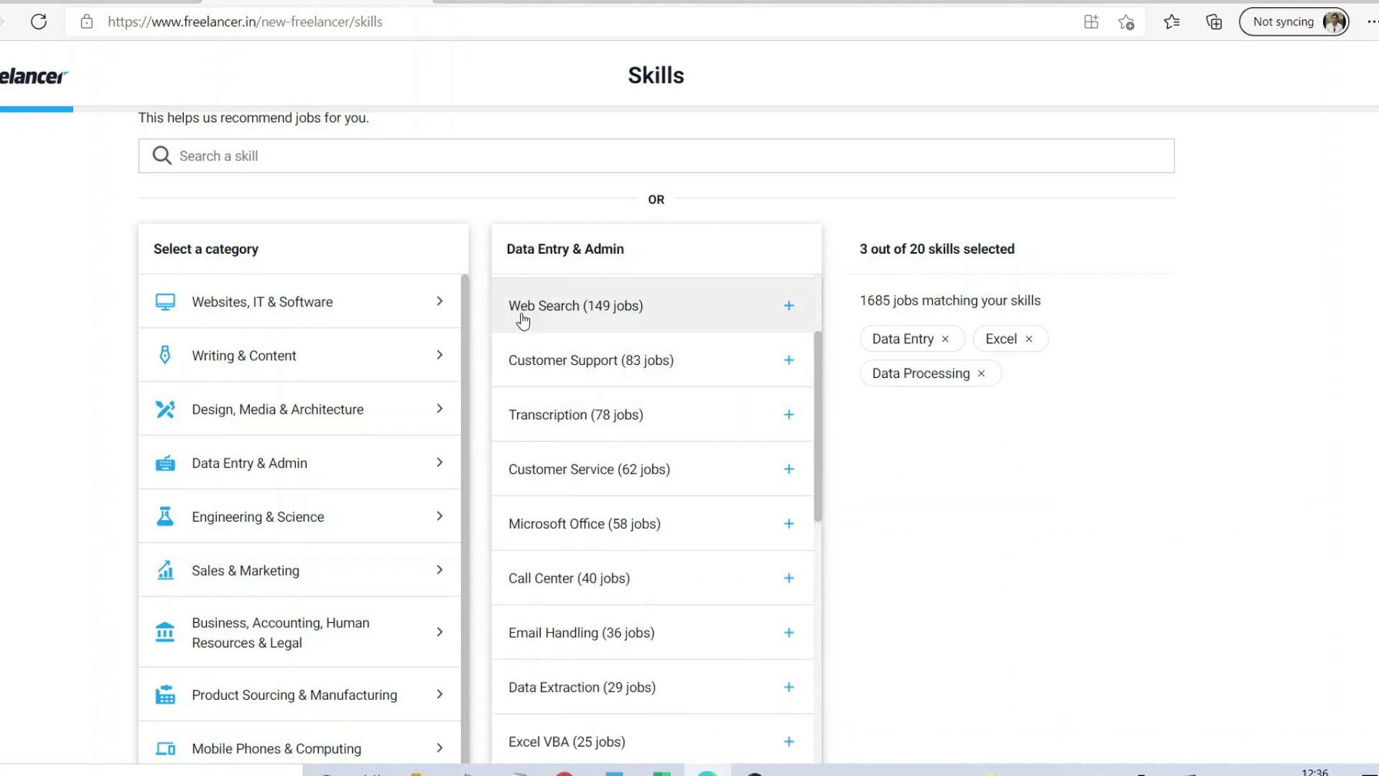
pyautogui.click(791, 310)
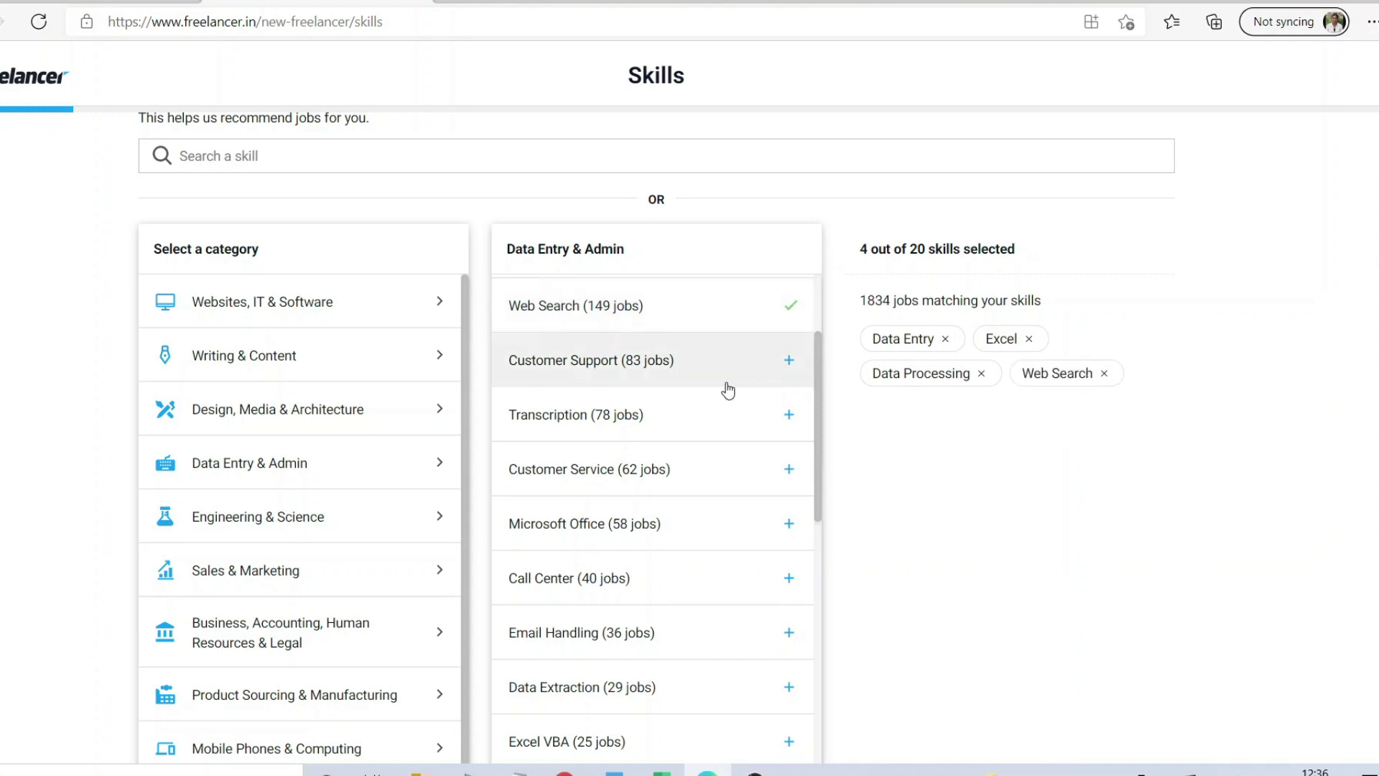
pyautogui.scroll(-2, 727, 390)
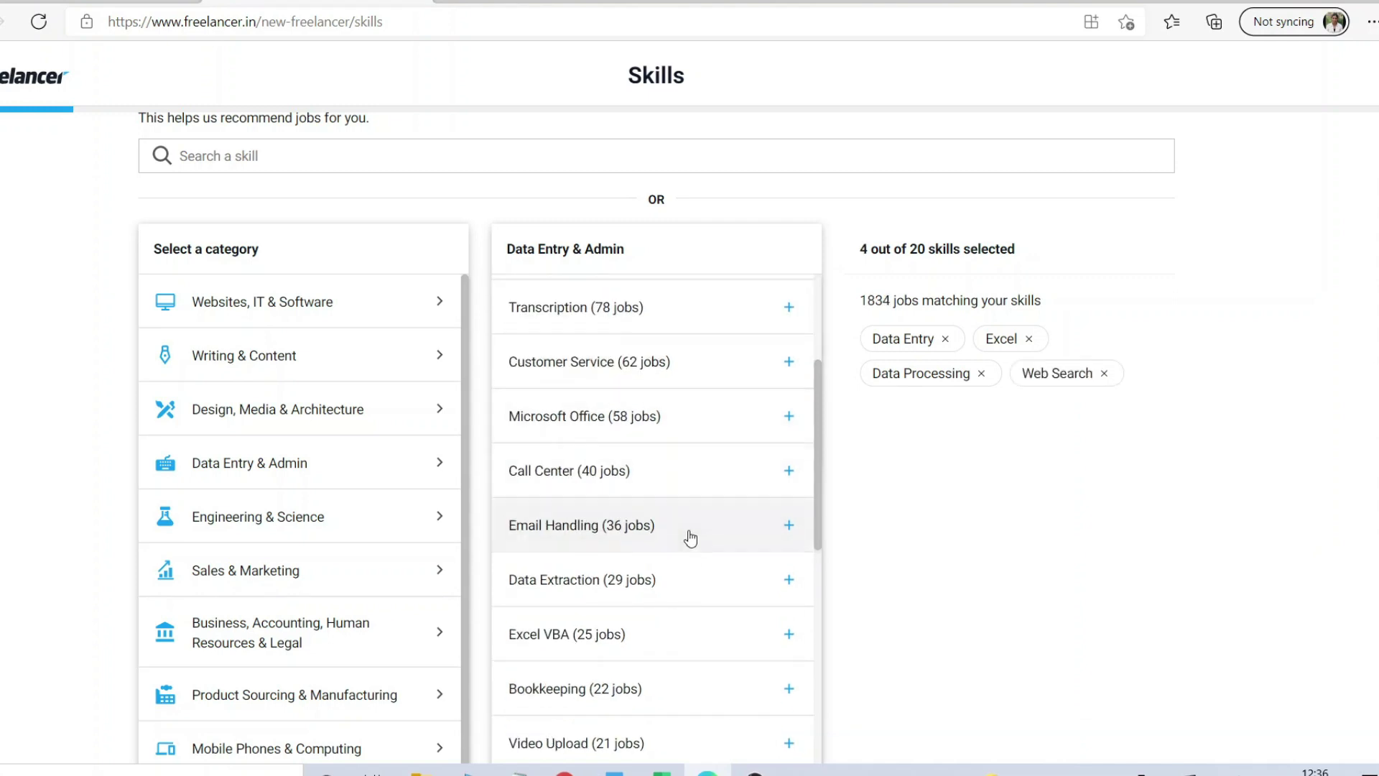
pyautogui.click(790, 583)
# Step: Look through the remaining Data Entry & Admin skills, submit the selection and skip linking Facebook or LinkedIn accounts
pyautogui.scroll(-5, 740, 559)
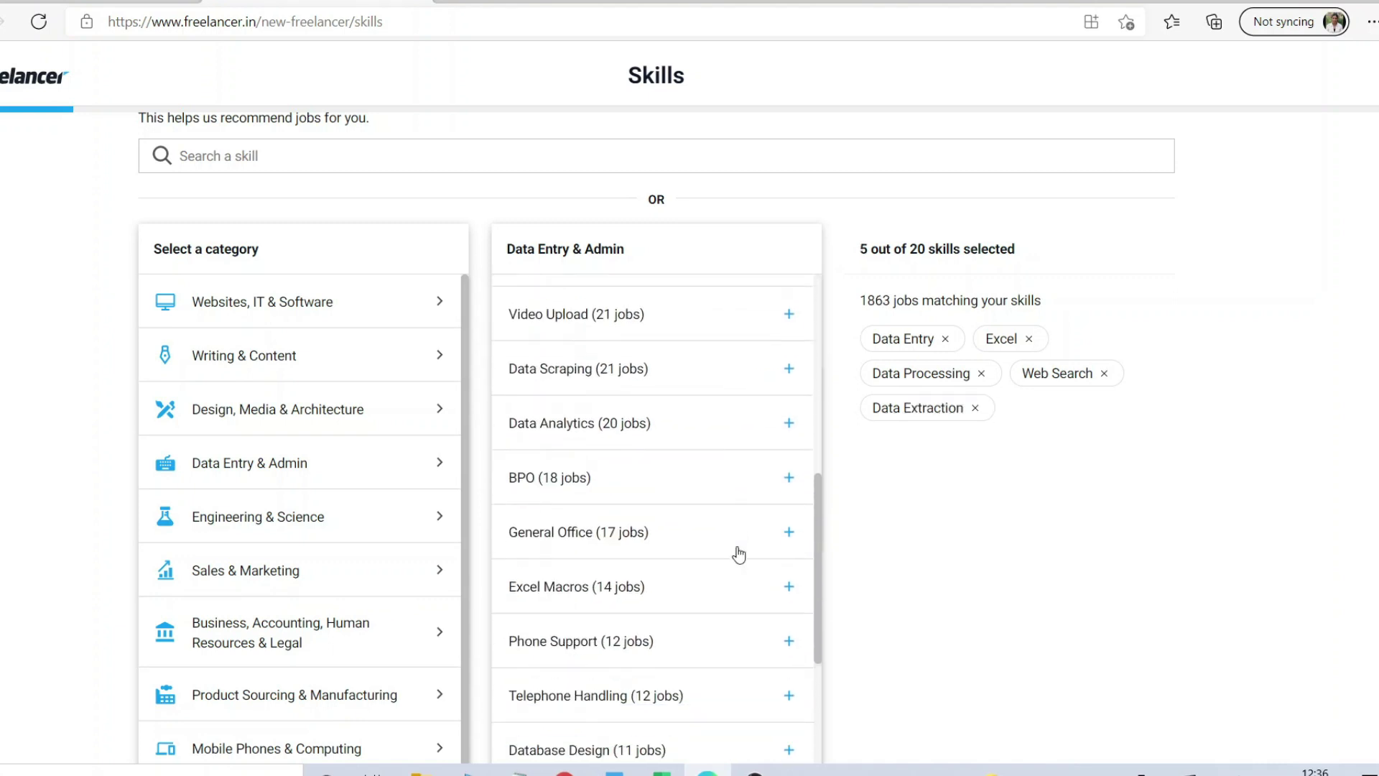
pyautogui.scroll(-8, 739, 554)
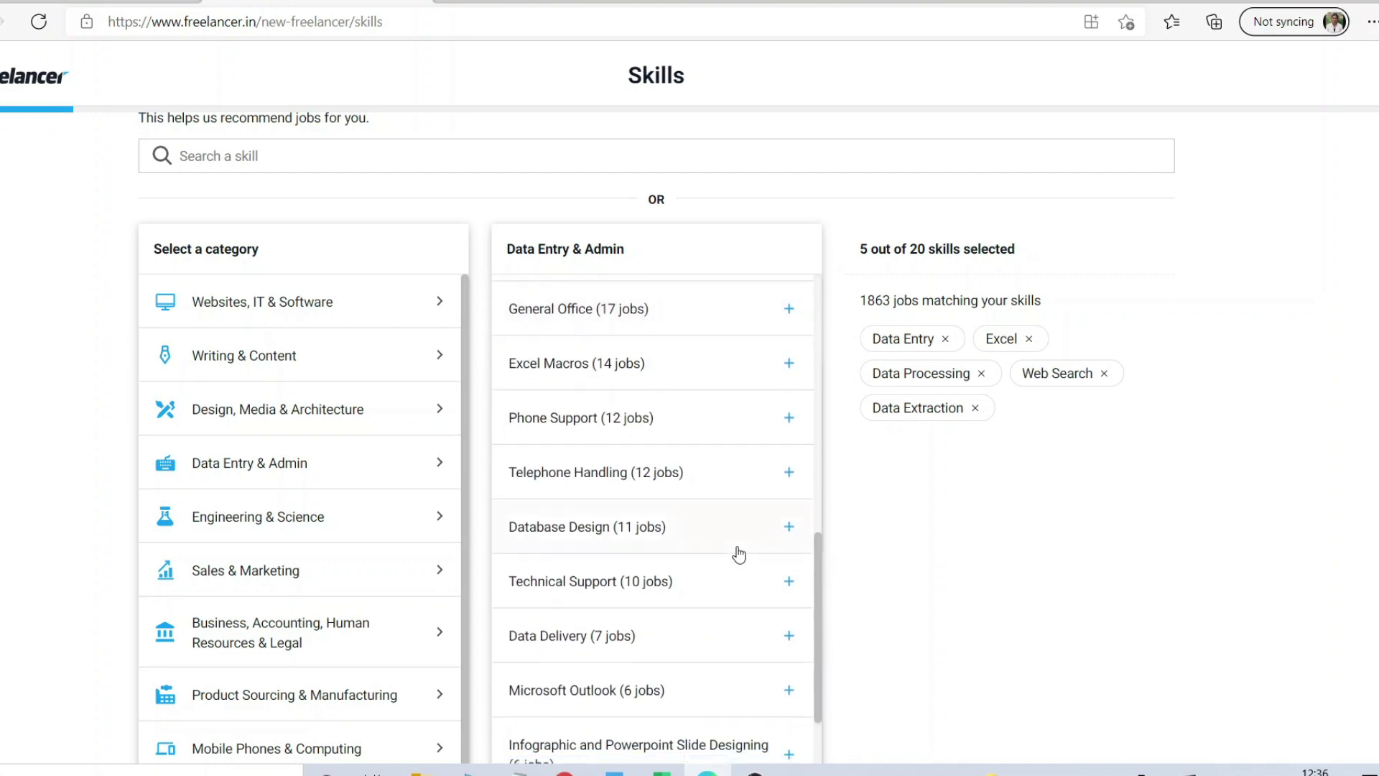
pyautogui.scroll(-6, 739, 554)
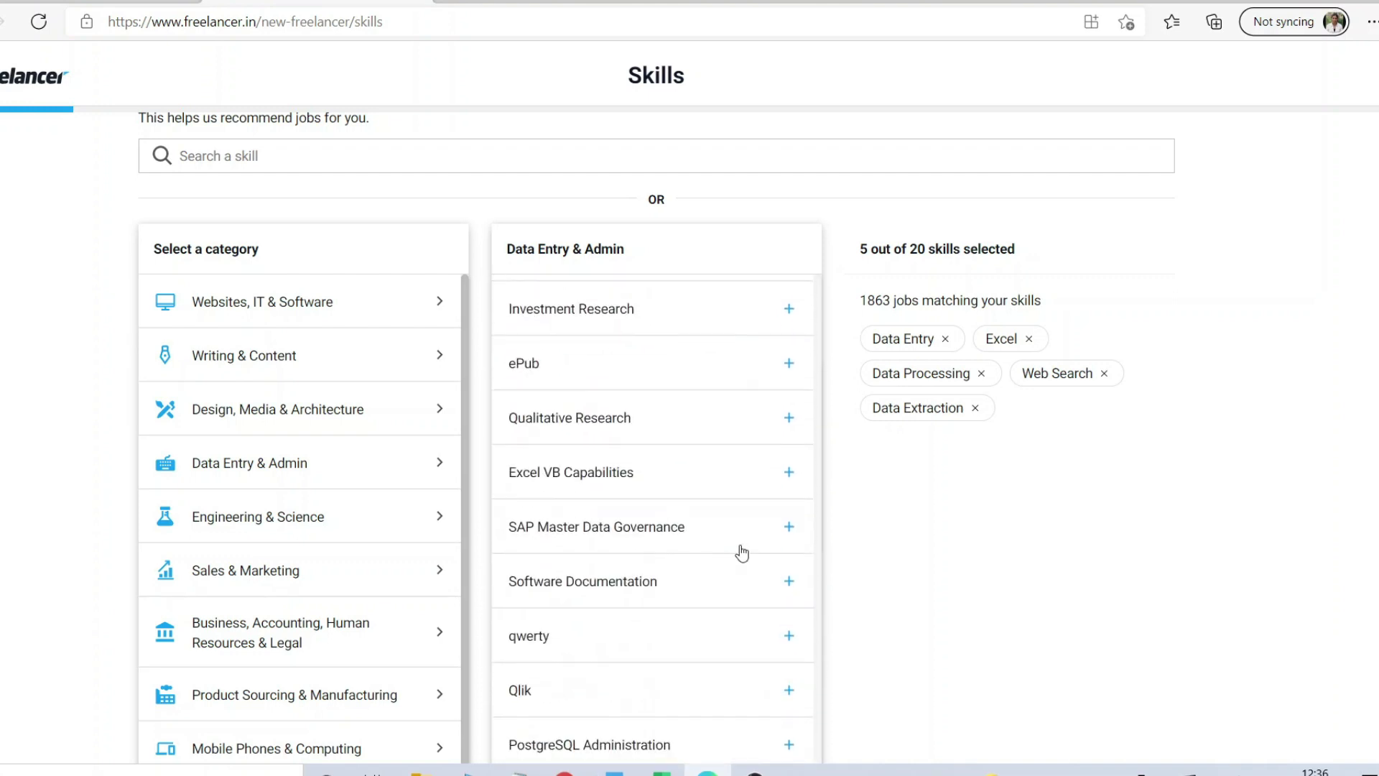
pyautogui.scroll(-4, 1007, 482)
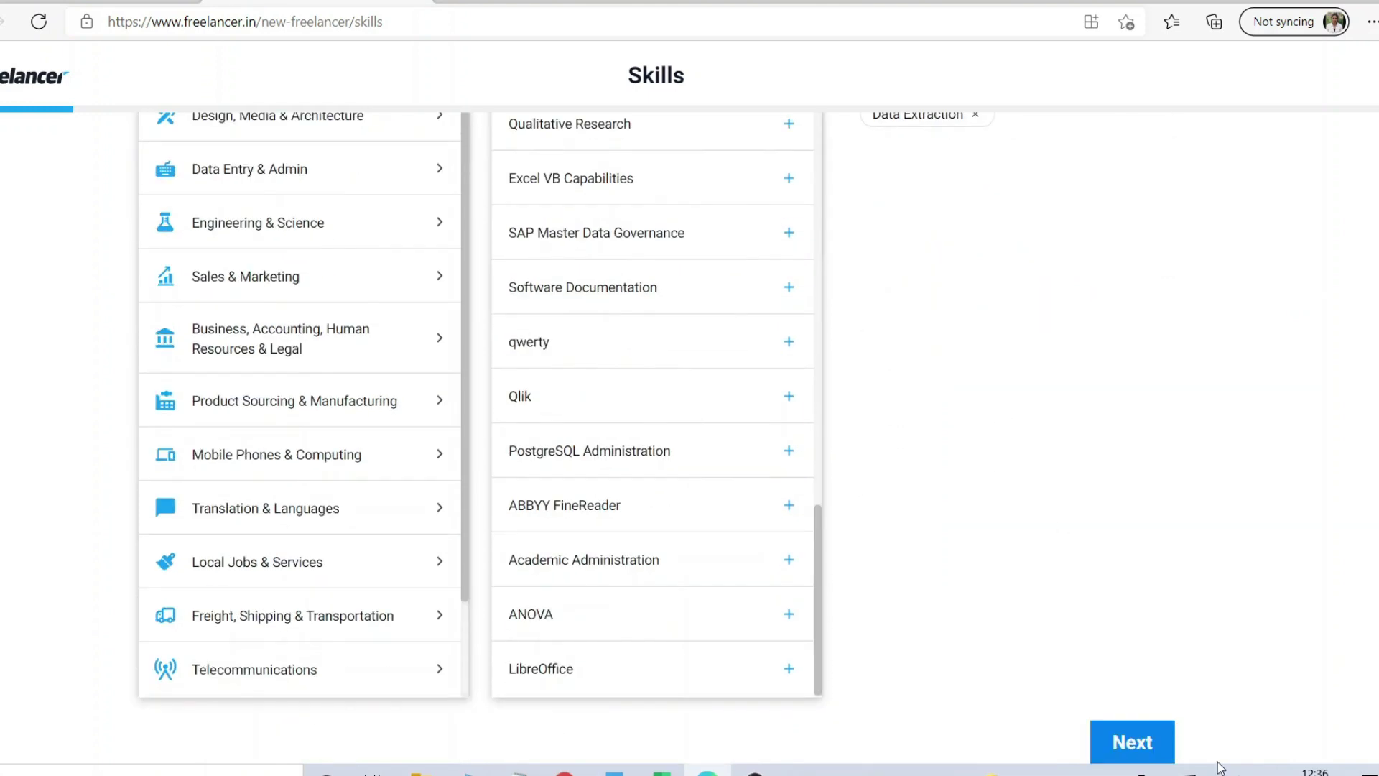
pyautogui.click(1142, 743)
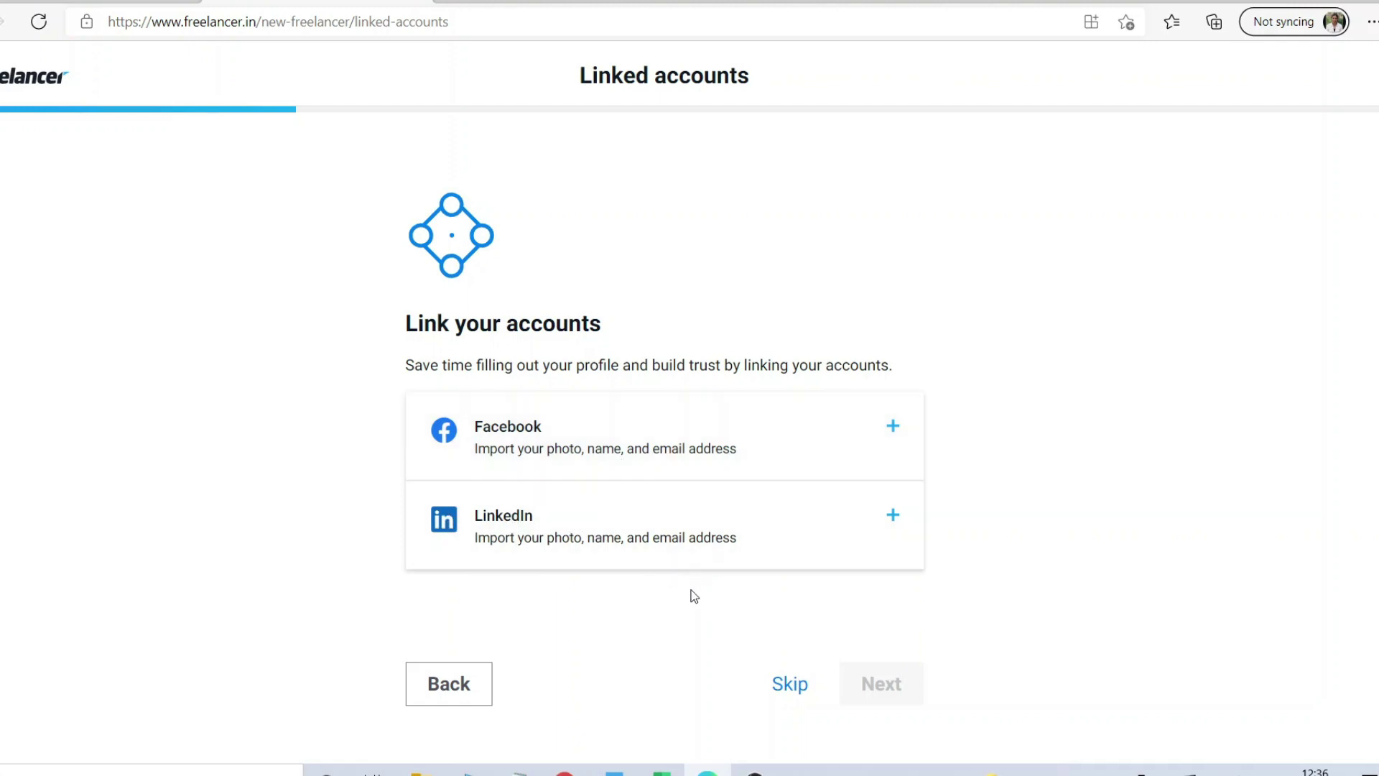
pyautogui.click(796, 688)
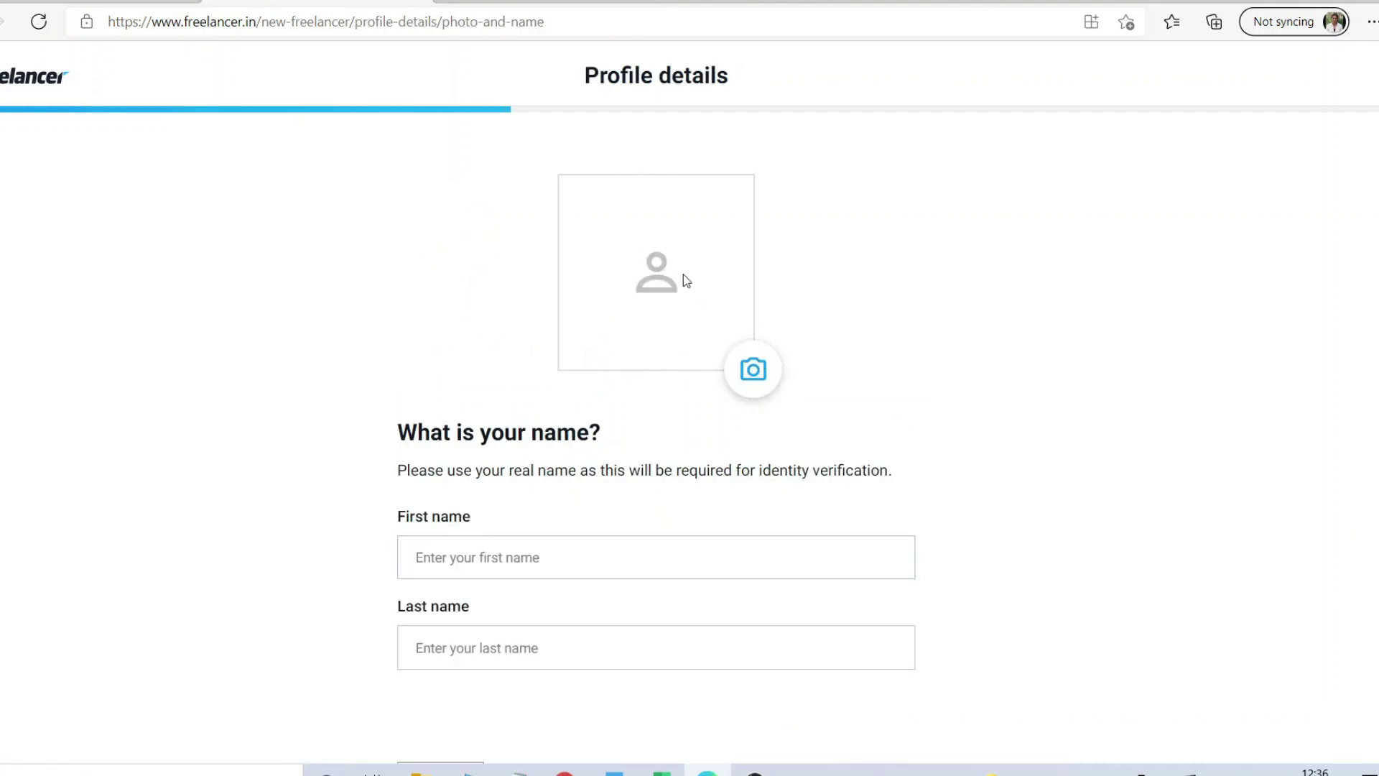
# Step: Fill in the first and last name in the profile details and continue to the headline and summary
pyautogui.scroll(-1, 656, 327)
pyautogui.click(459, 518)
pyautogui.click(459, 603)
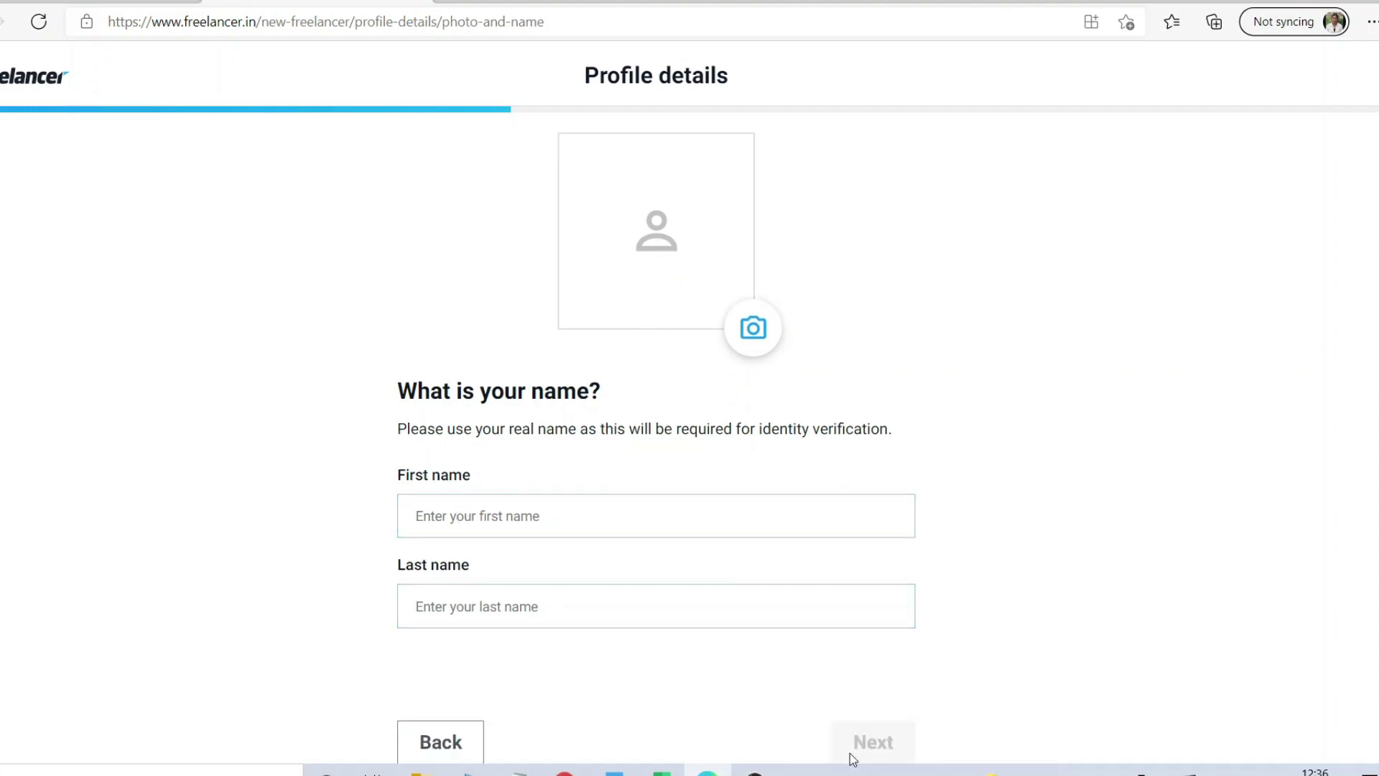
pyautogui.click(872, 743)
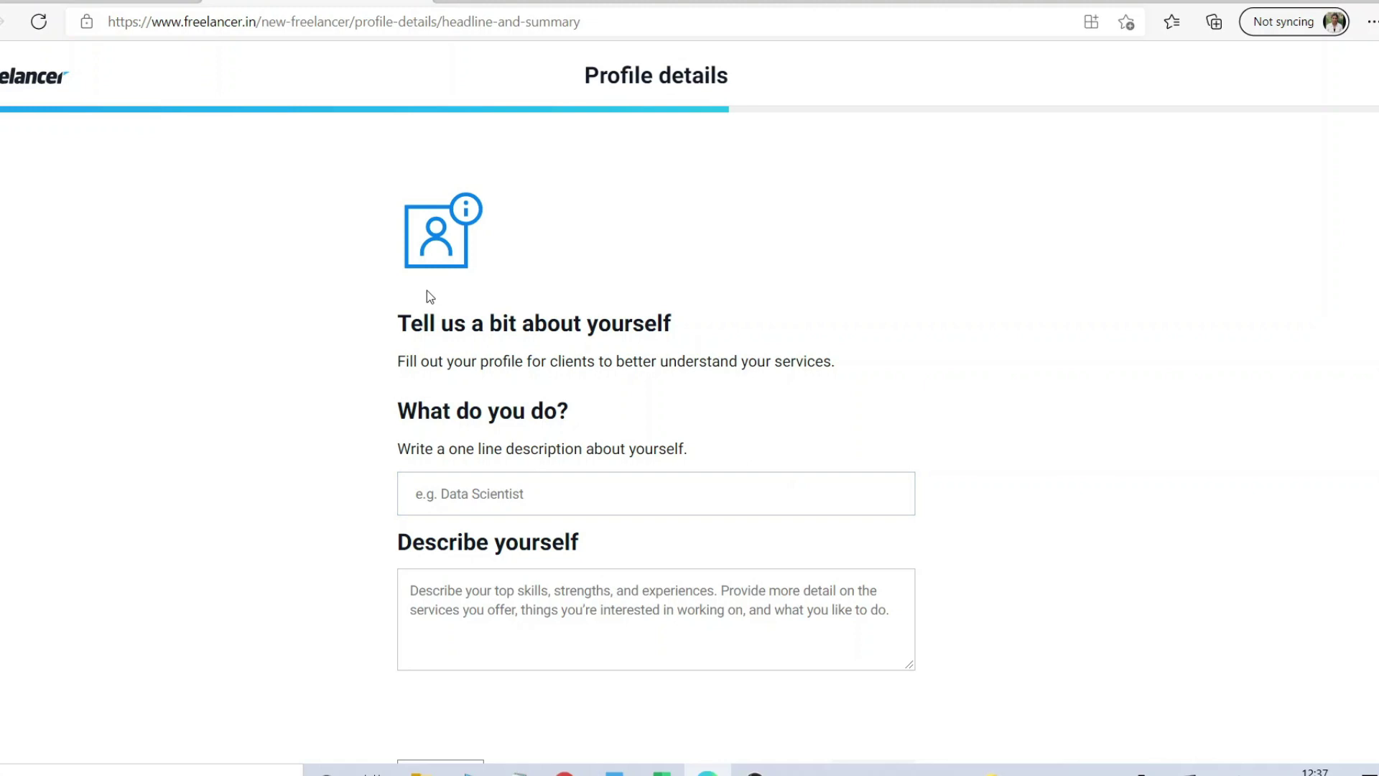
# Step: Enter "data entry" as the one-line description, fill in the self-description and continue to the languages and birthdate
pyautogui.scroll(-1, 446, 295)
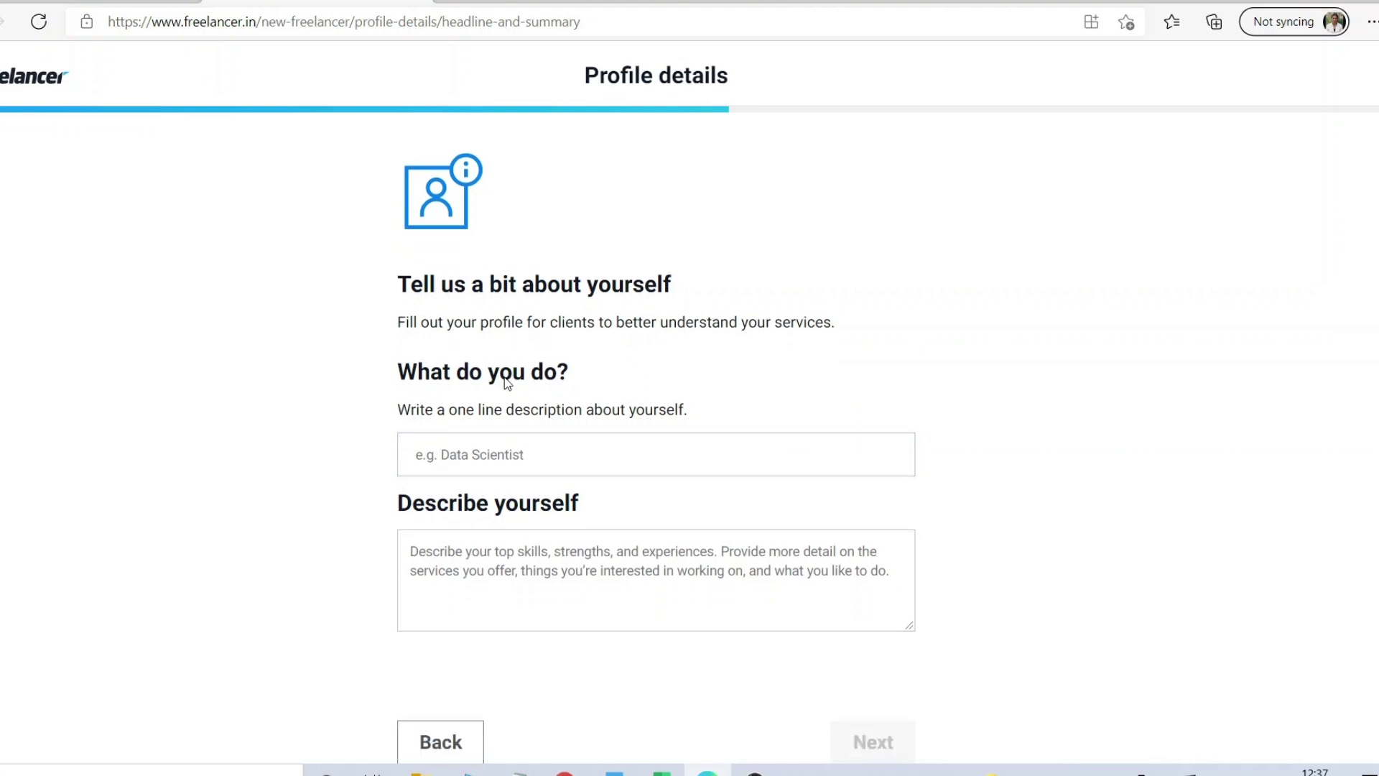
pyautogui.click(506, 454)
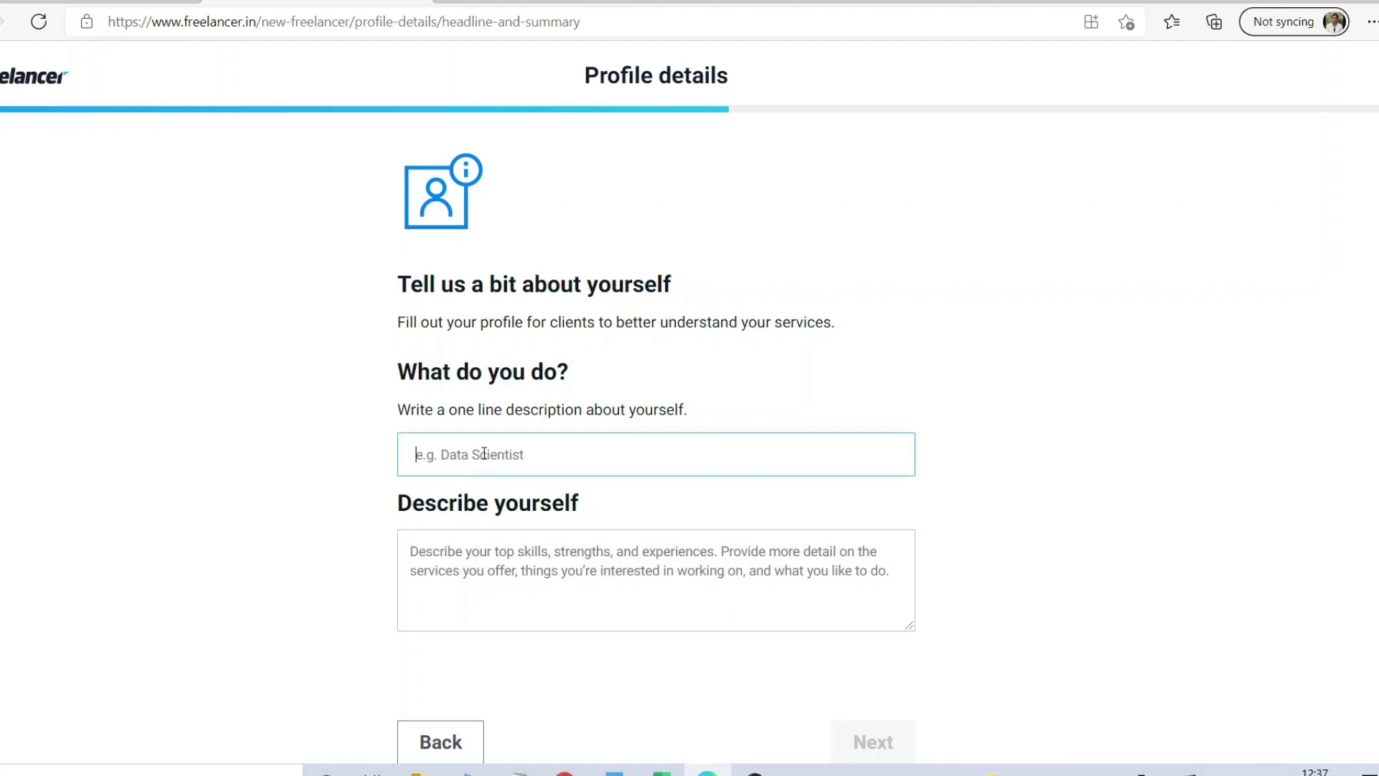
pyautogui.write('data')
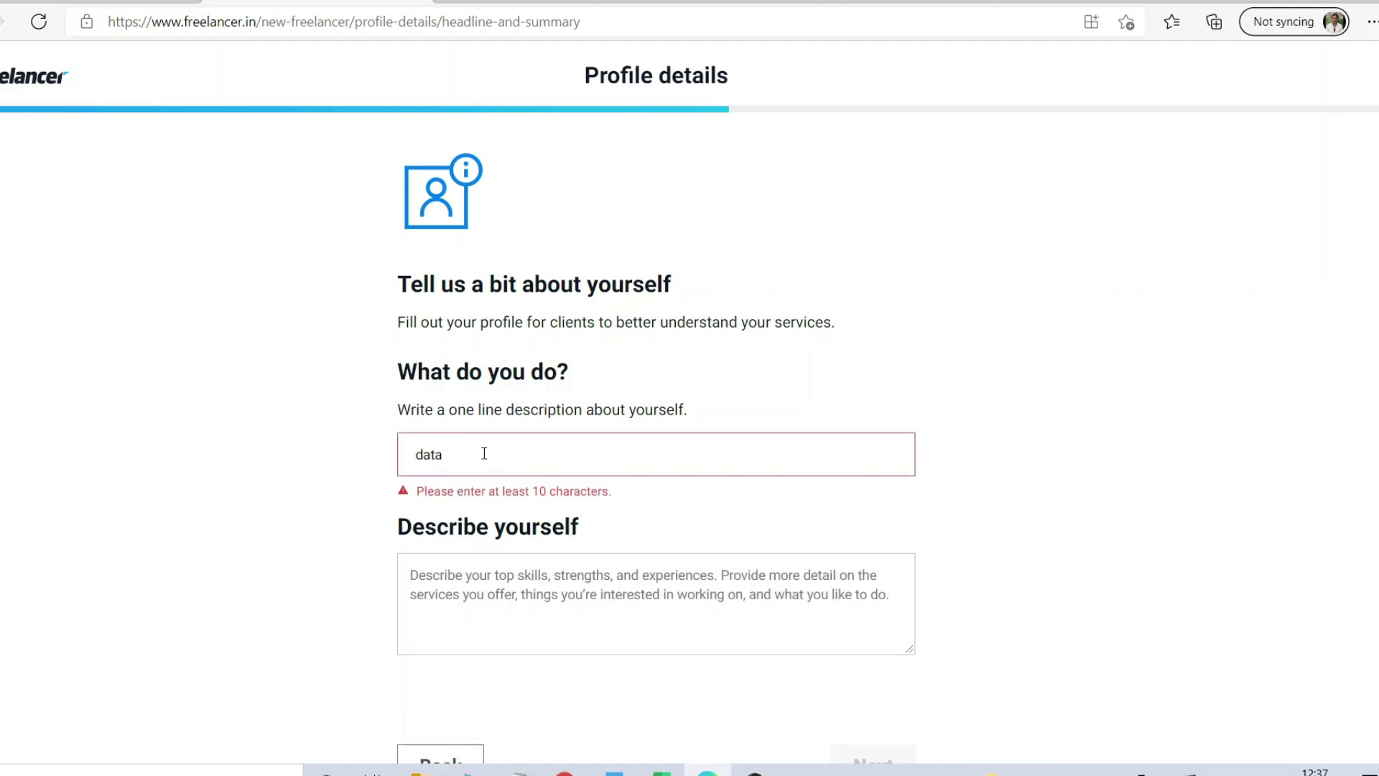
pyautogui.write(' entry d')
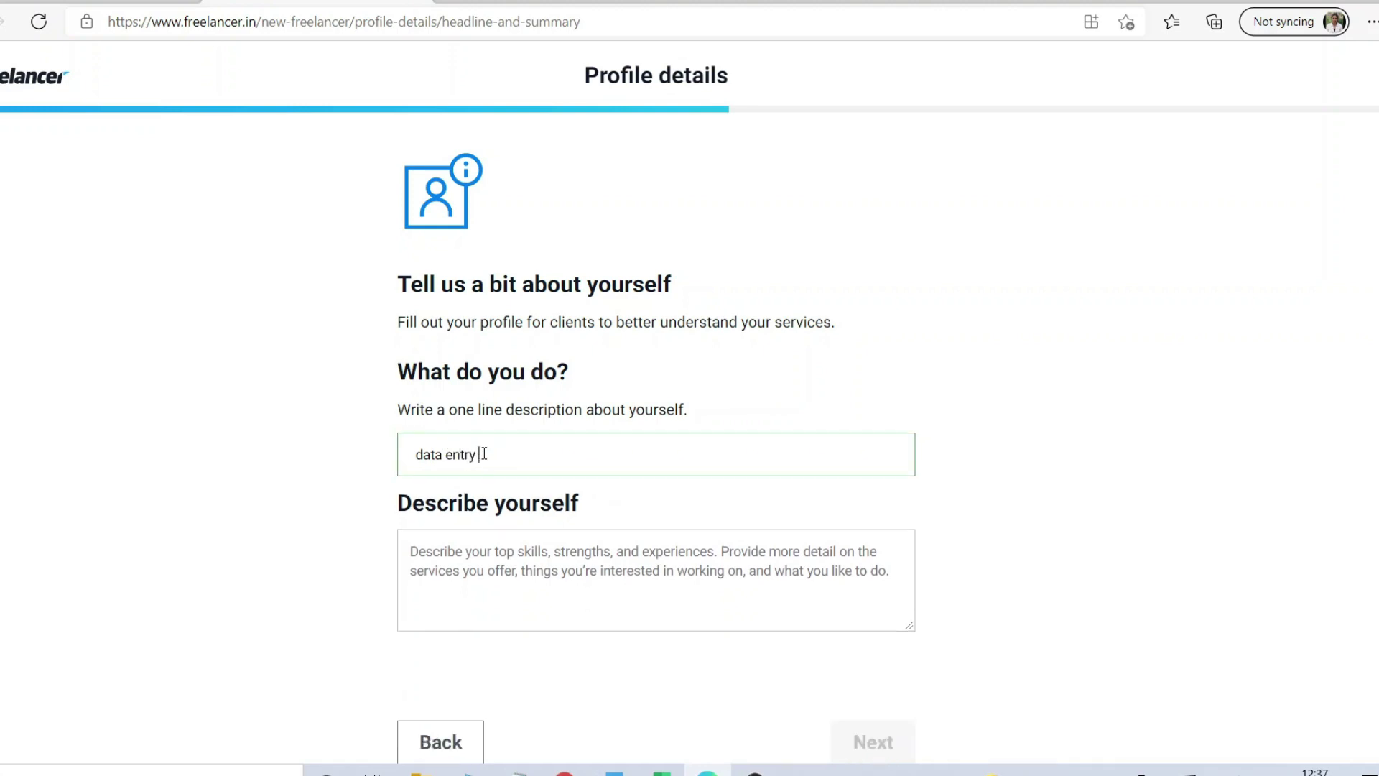
pyautogui.click(458, 567)
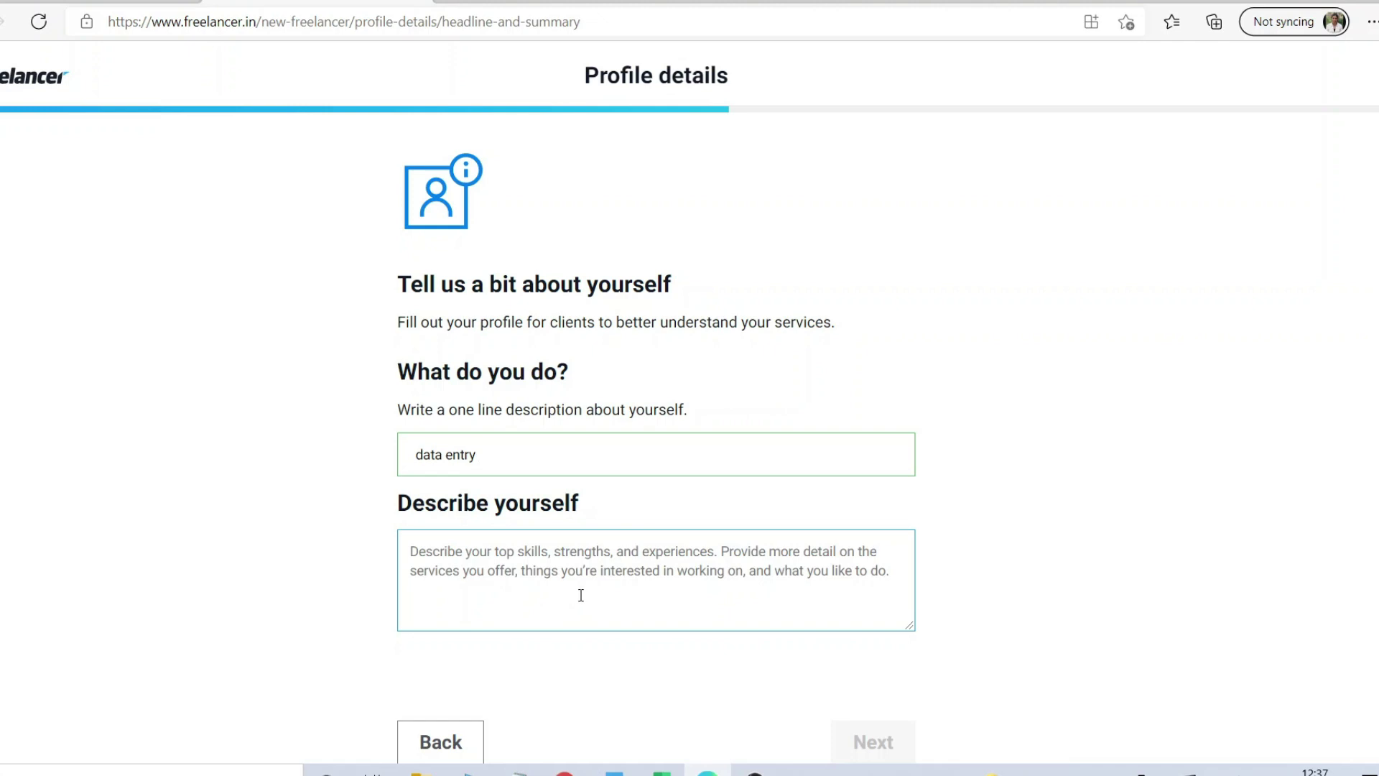
pyautogui.click(875, 743)
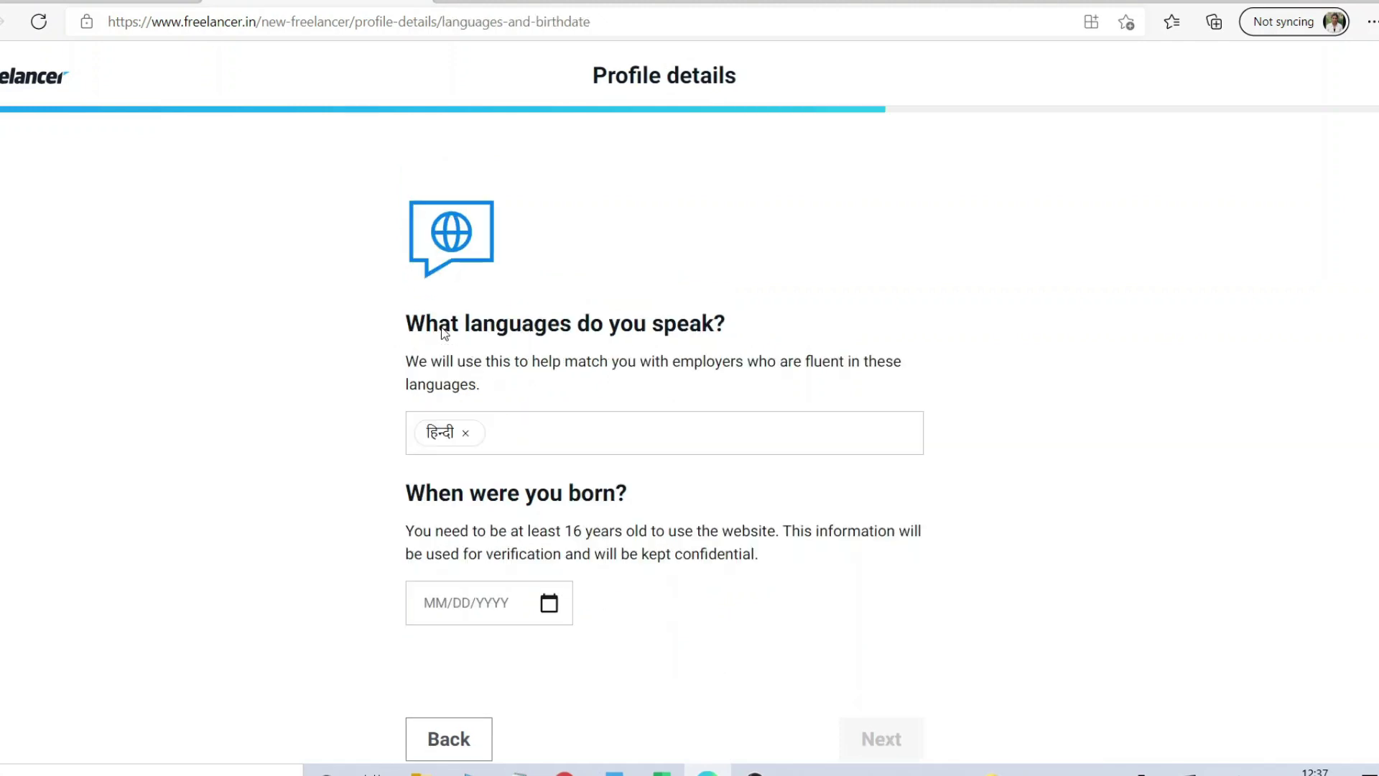
# Step: Add English to the spoken languages, fill in the date of birth and continue to the address
pyautogui.click(509, 431)
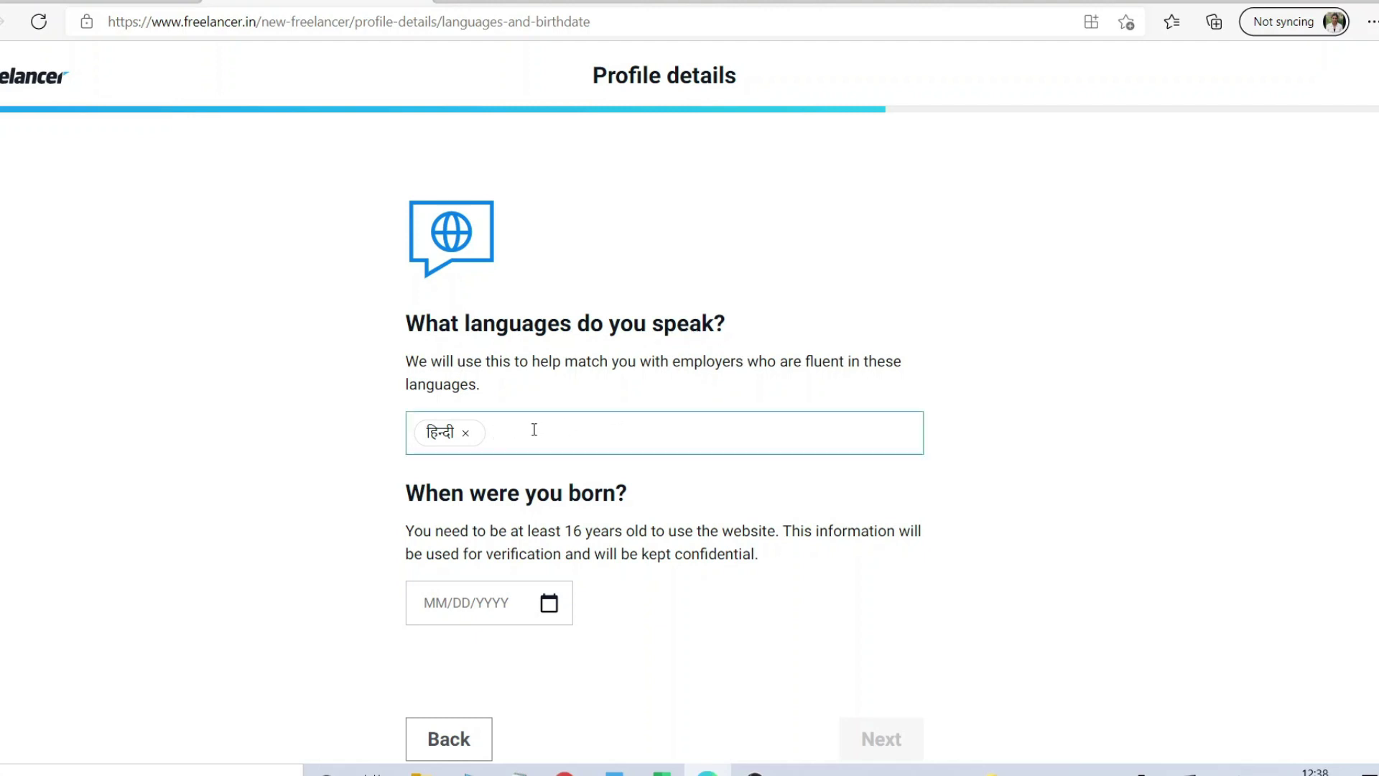
pyautogui.write('en')
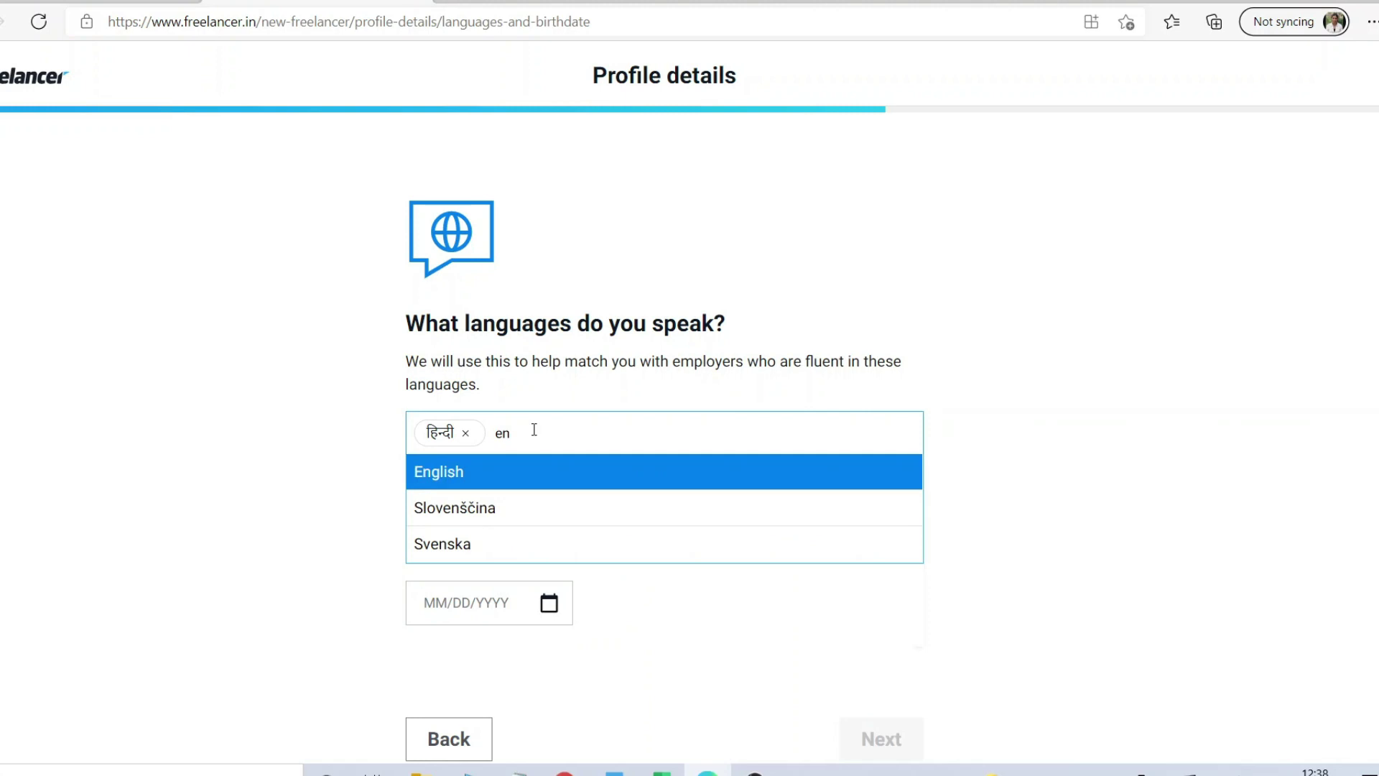
pyautogui.click(446, 481)
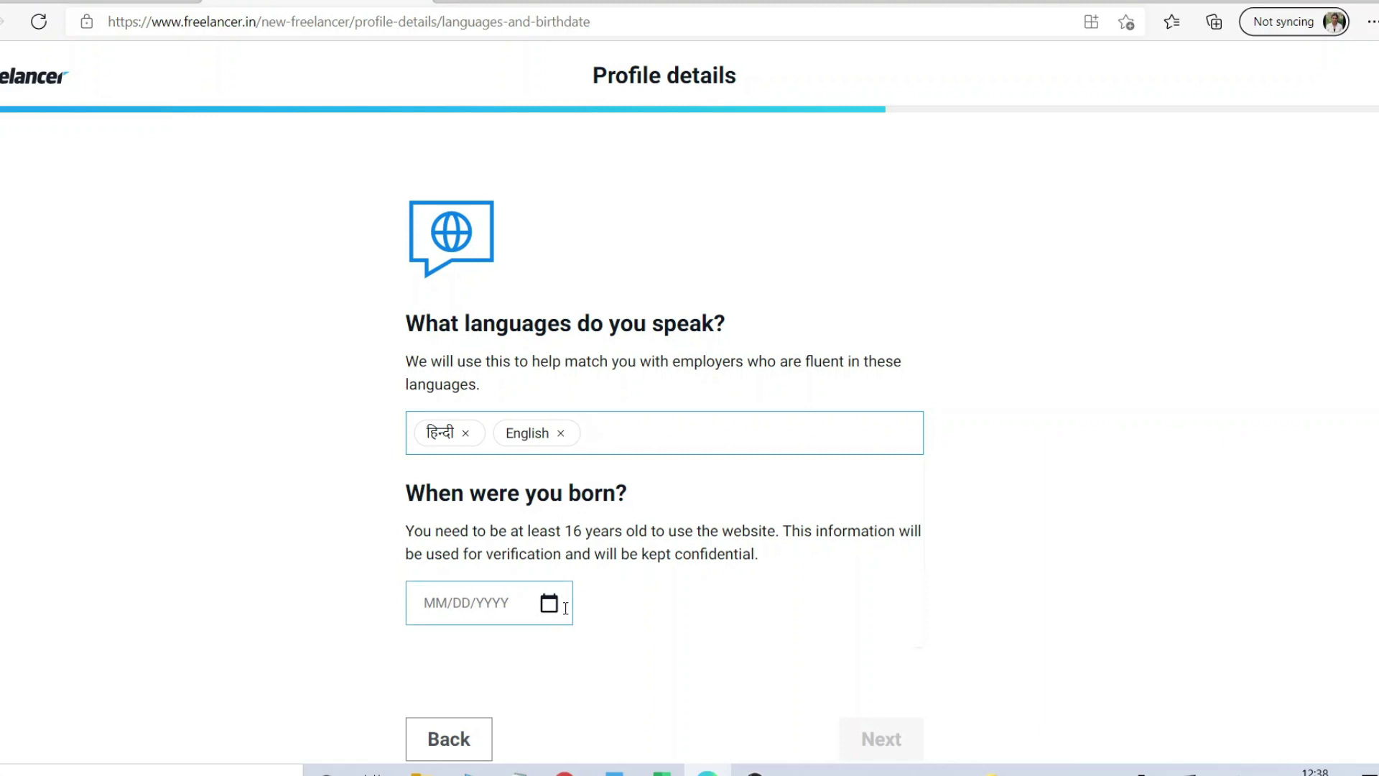
pyautogui.click(898, 735)
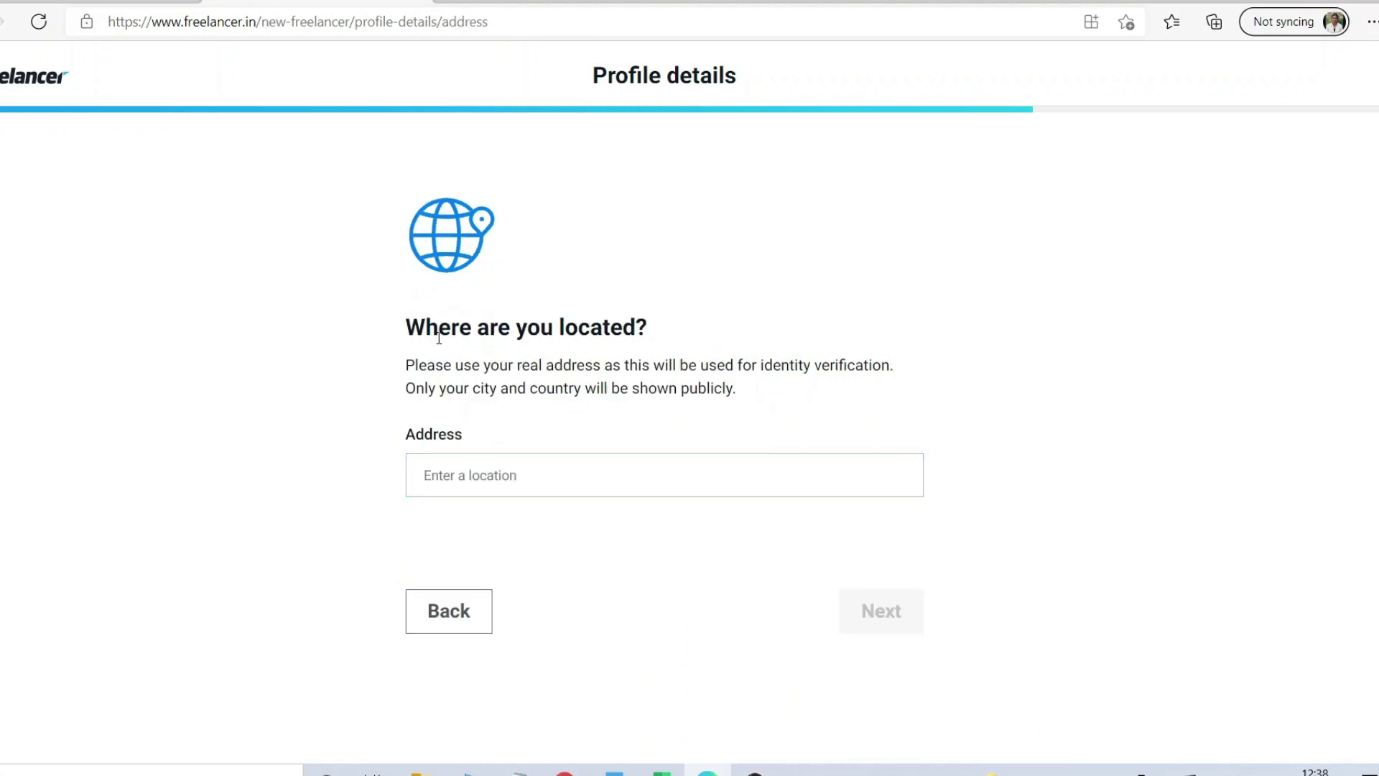
# Step: Fill in the address and continue past the email verification to the payment verification
pyautogui.click(463, 477)
pyautogui.click(880, 611)
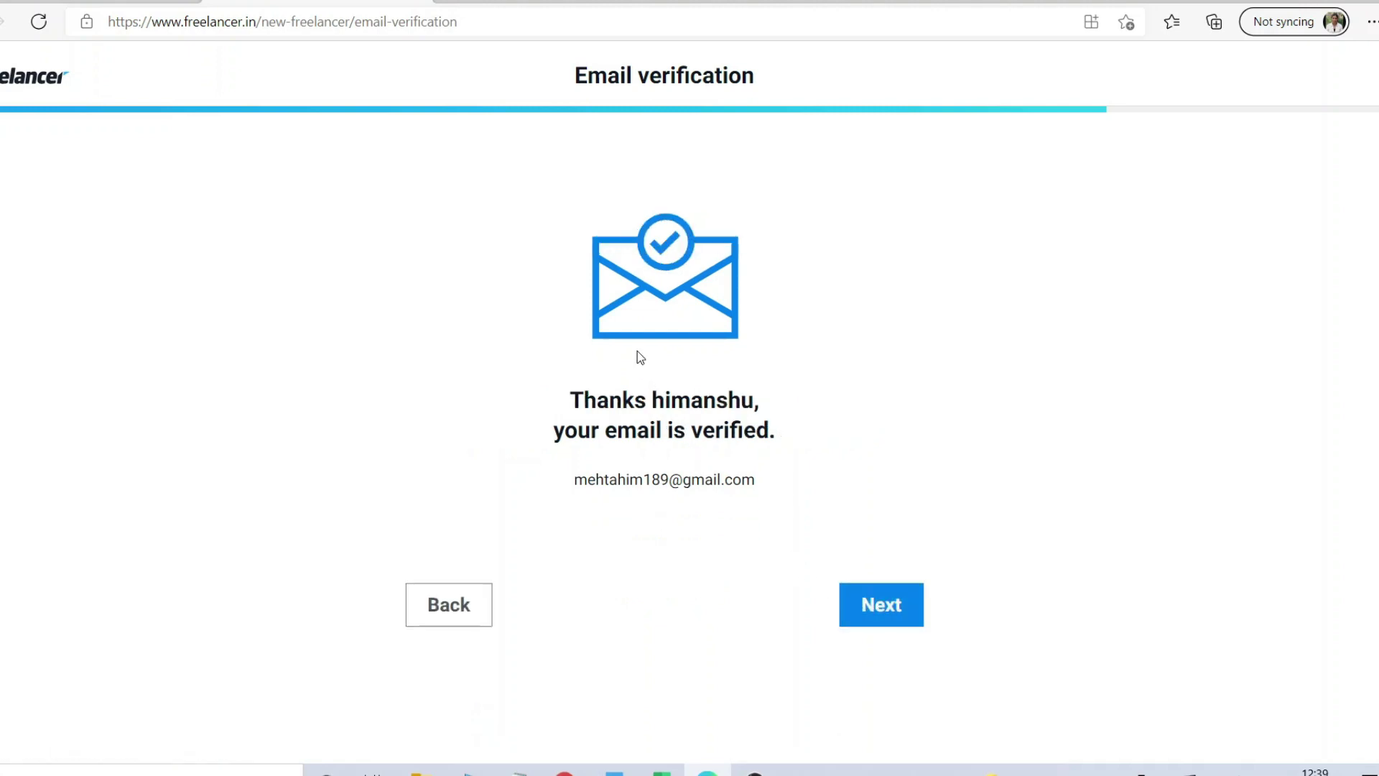
pyautogui.click(877, 620)
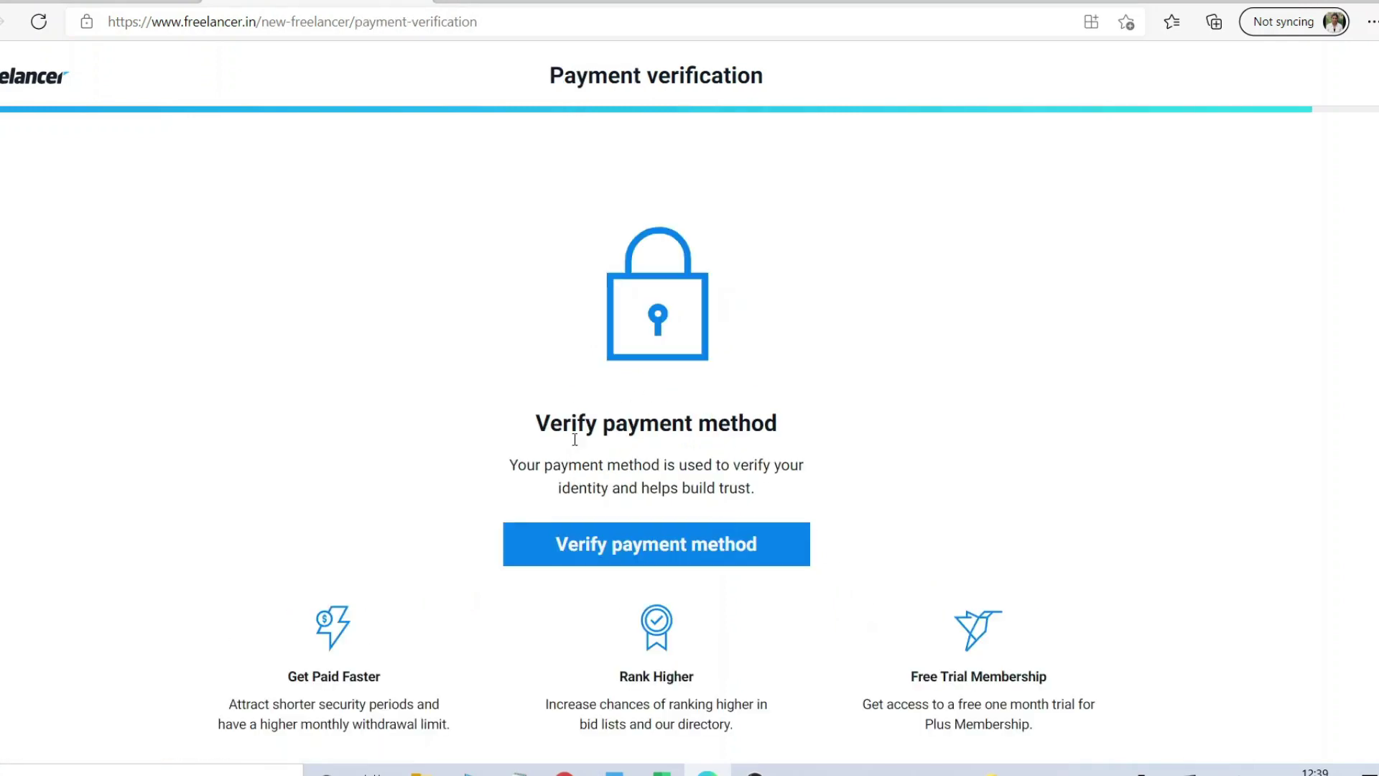
# Step: Skip the payment method verification and the Plus Membership offer to finish the account setup
pyautogui.scroll(-2, 678, 439)
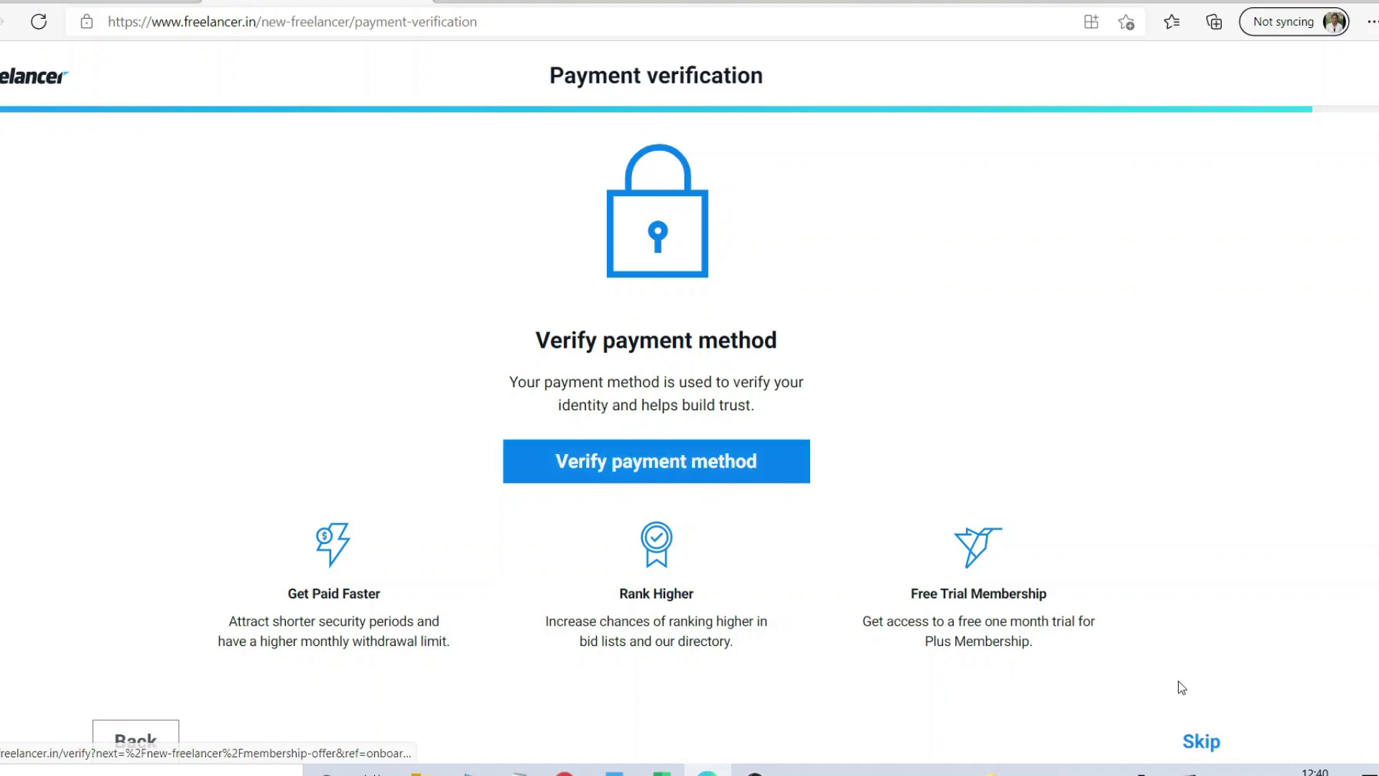
pyautogui.click(1206, 751)
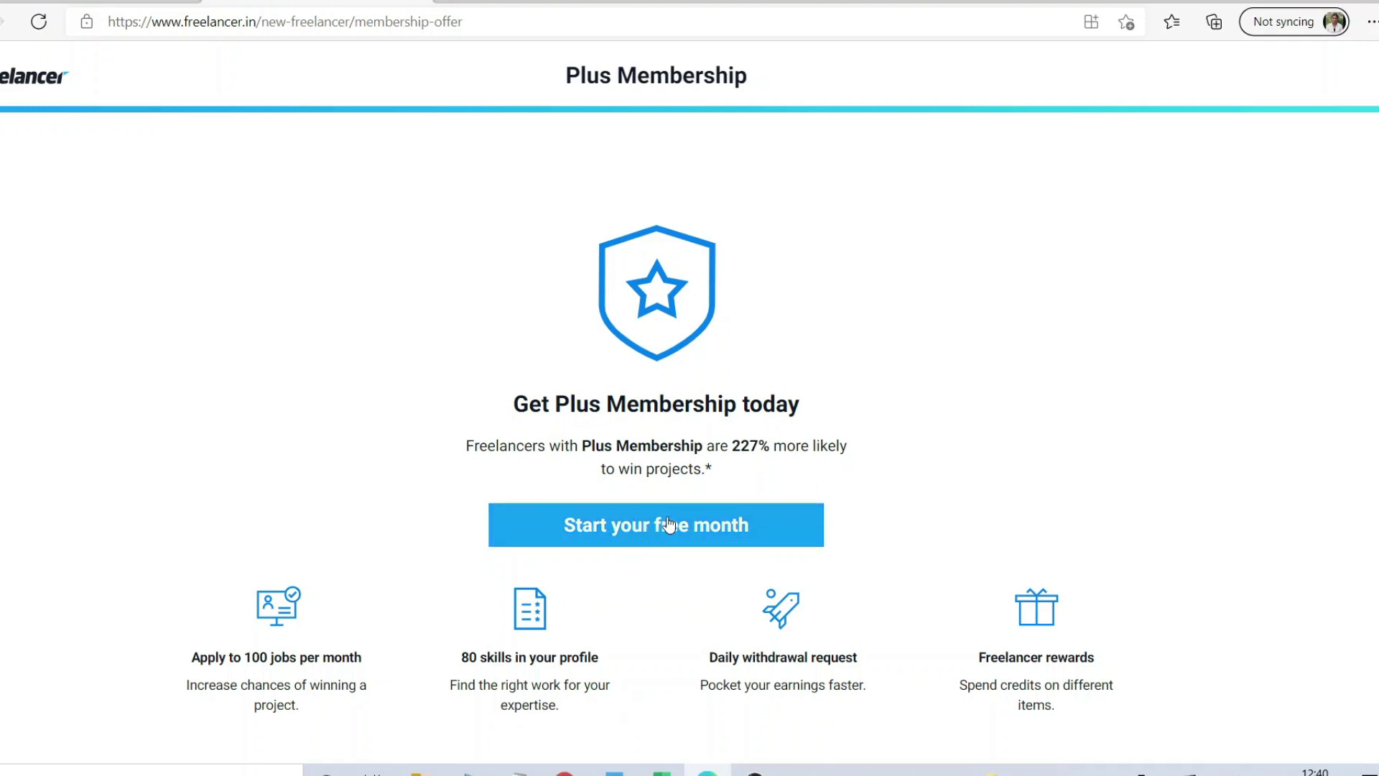
pyautogui.scroll(-3, 670, 523)
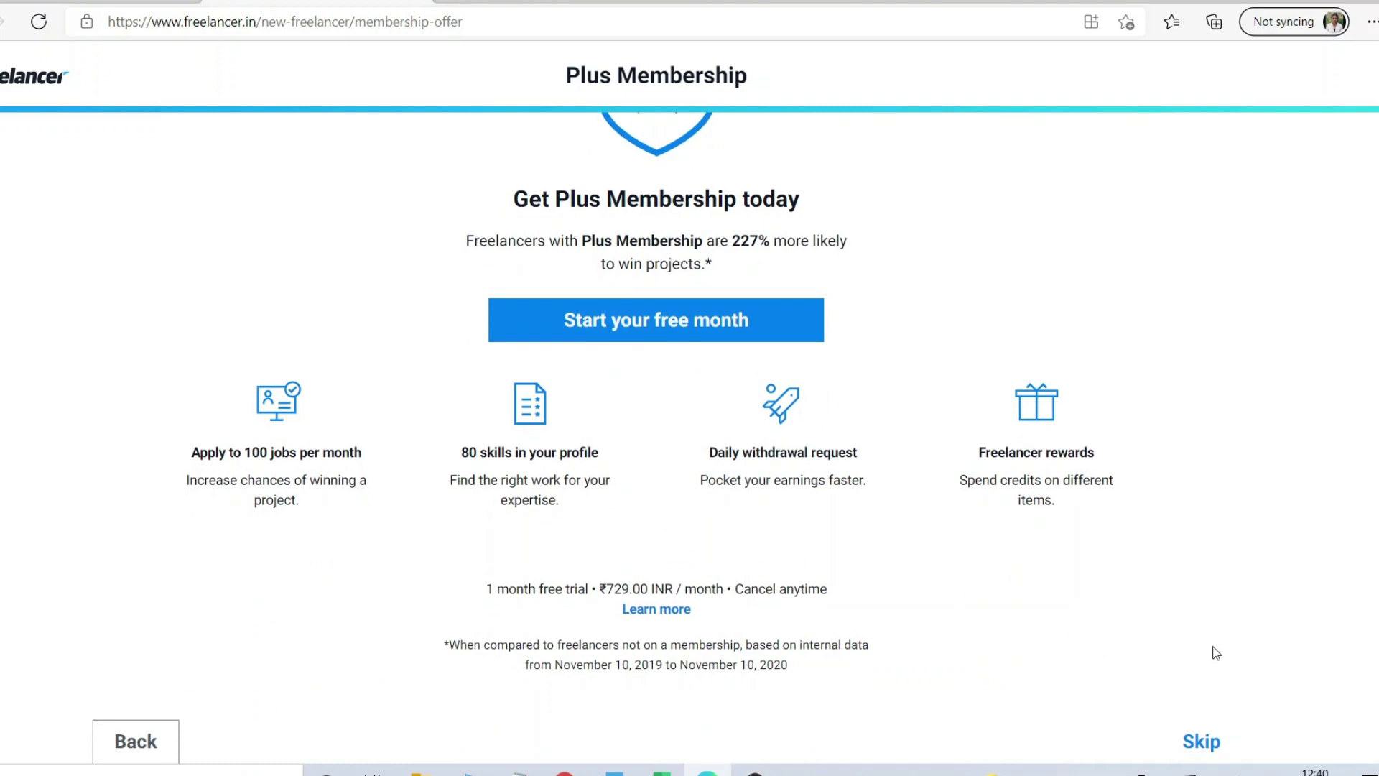
pyautogui.click(1212, 751)
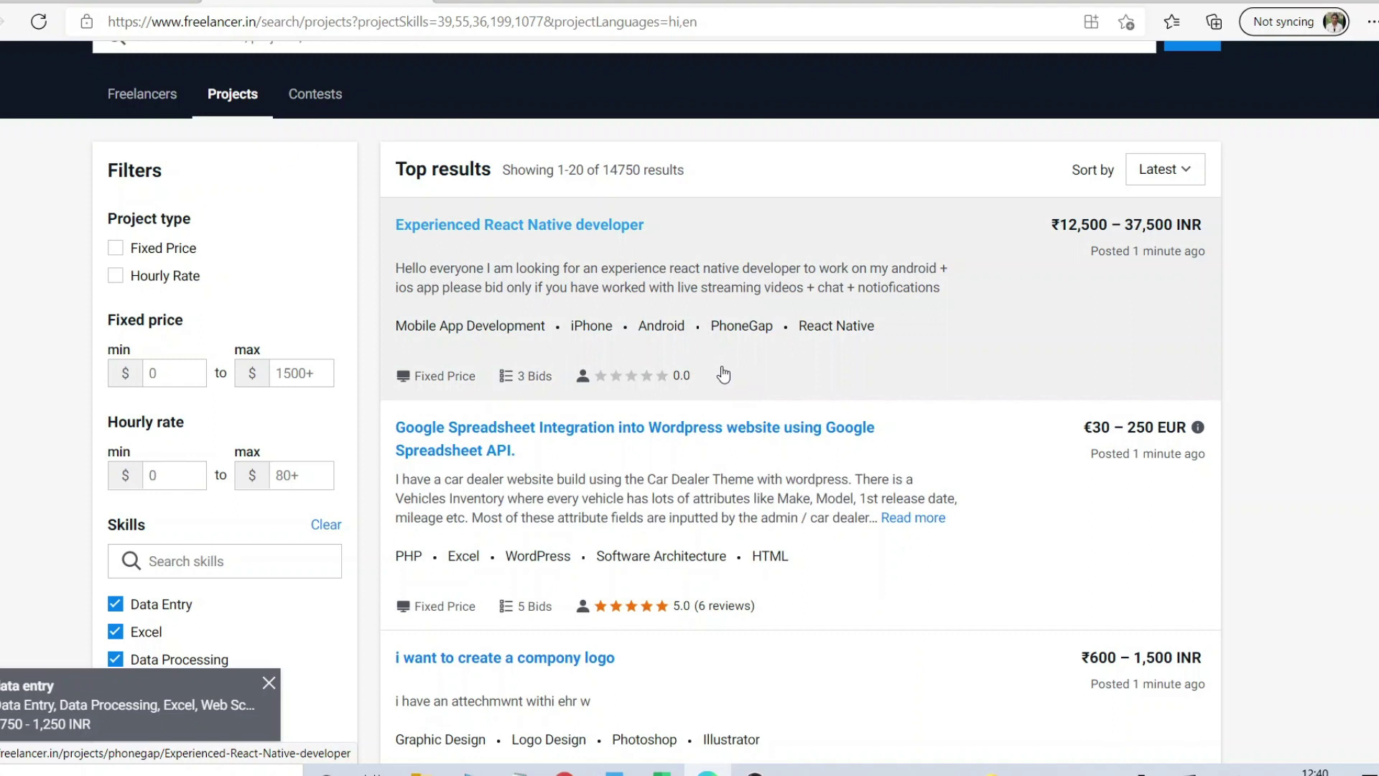
# Step: Look through the suggested projects and search the project listings for "data entry"
pyautogui.scroll(-6, 723, 374)
pyautogui.scroll(-8, 723, 374)
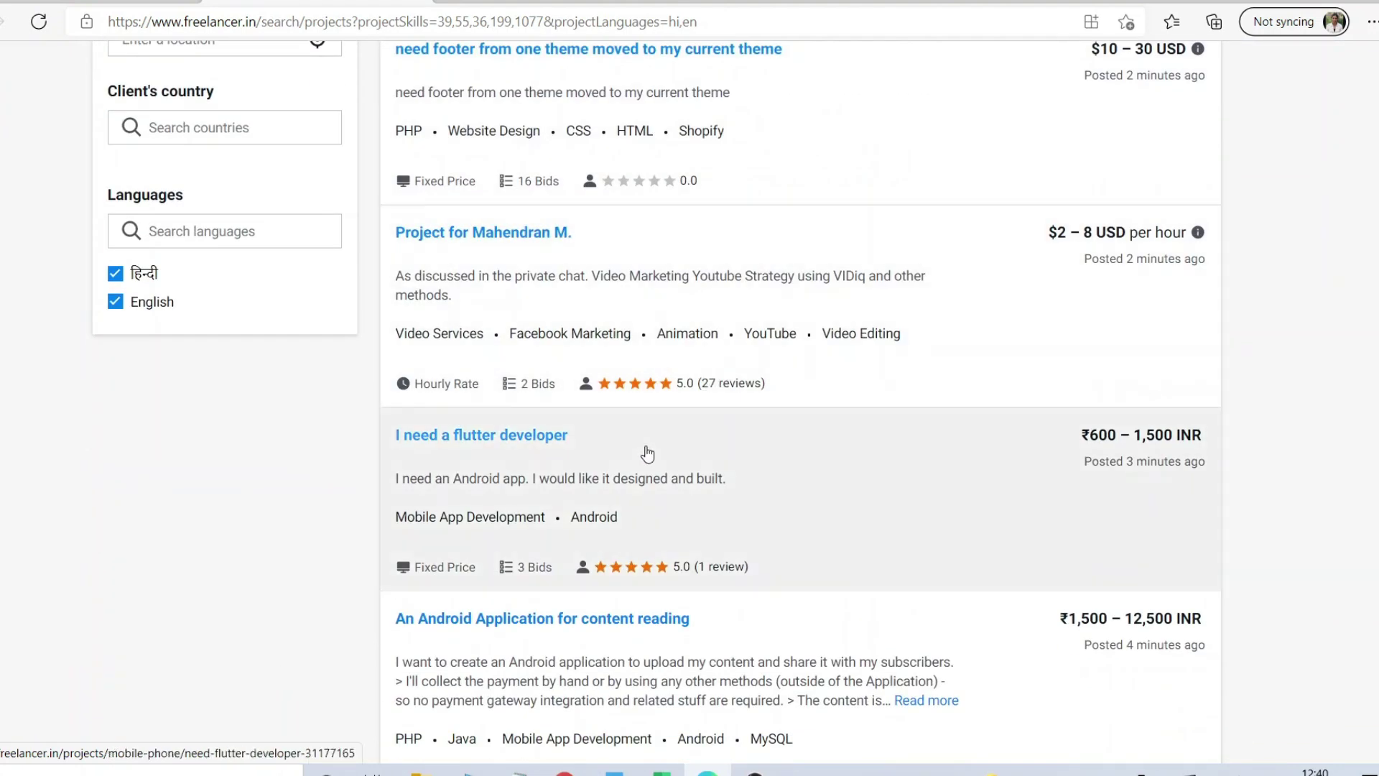
pyautogui.scroll(14, 647, 451)
pyautogui.scroll(3, 649, 448)
pyautogui.click(368, 252)
pyautogui.write('d')
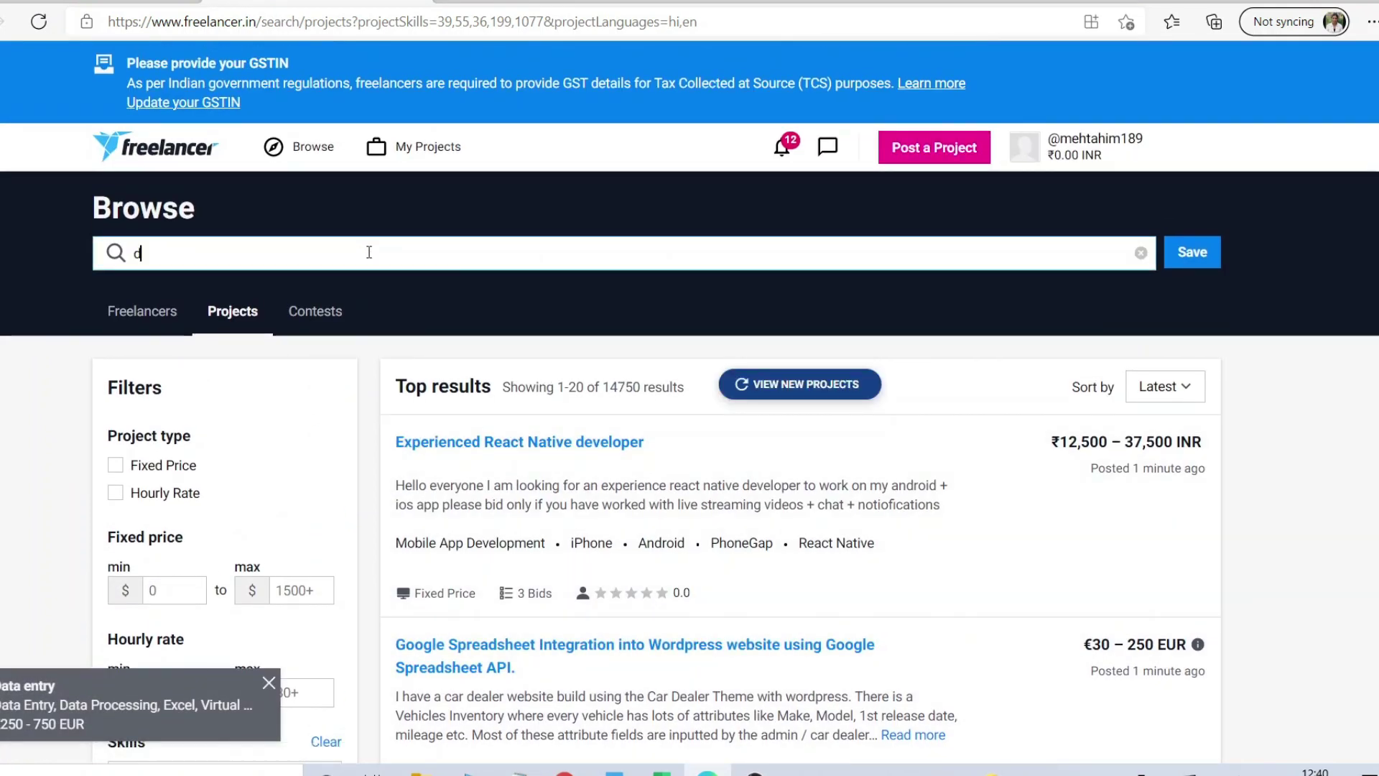
pyautogui.write('ata e')
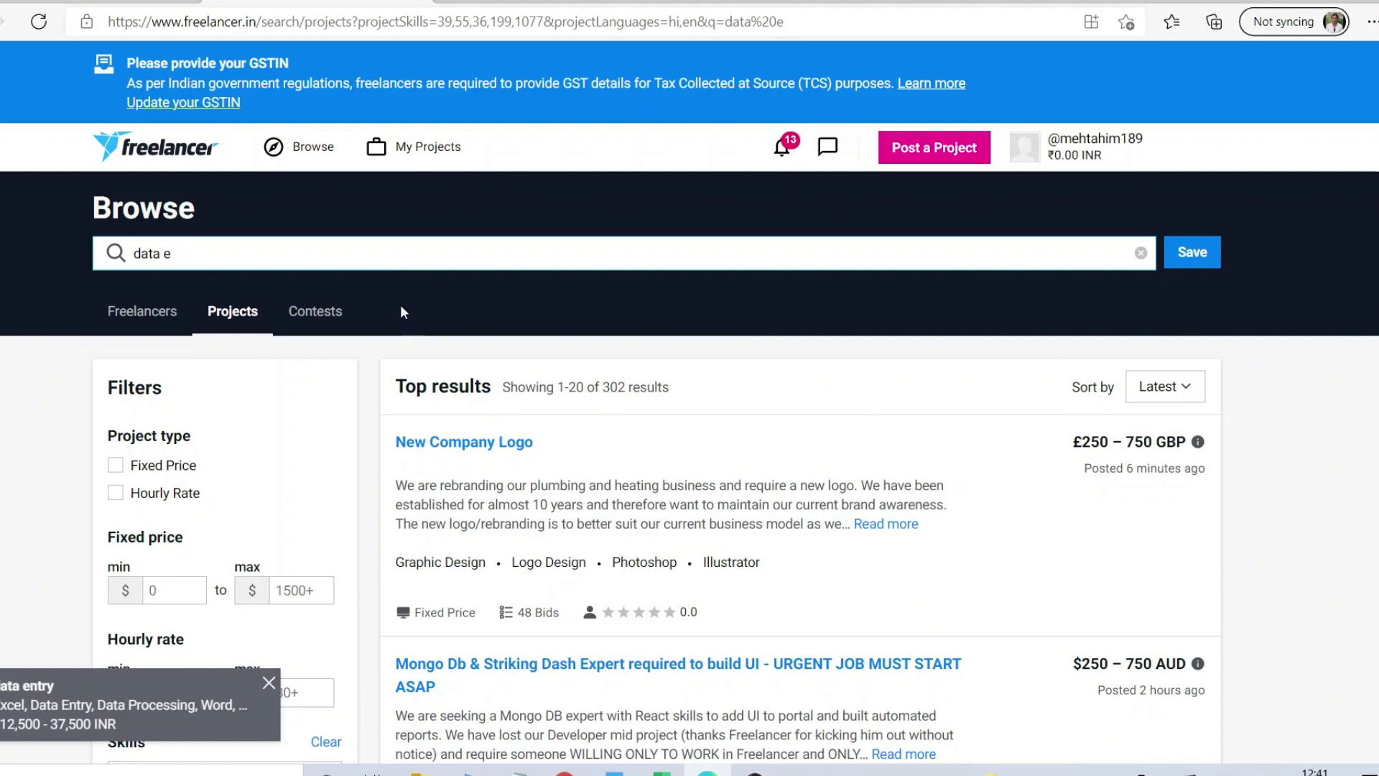
pyautogui.write('ntry')
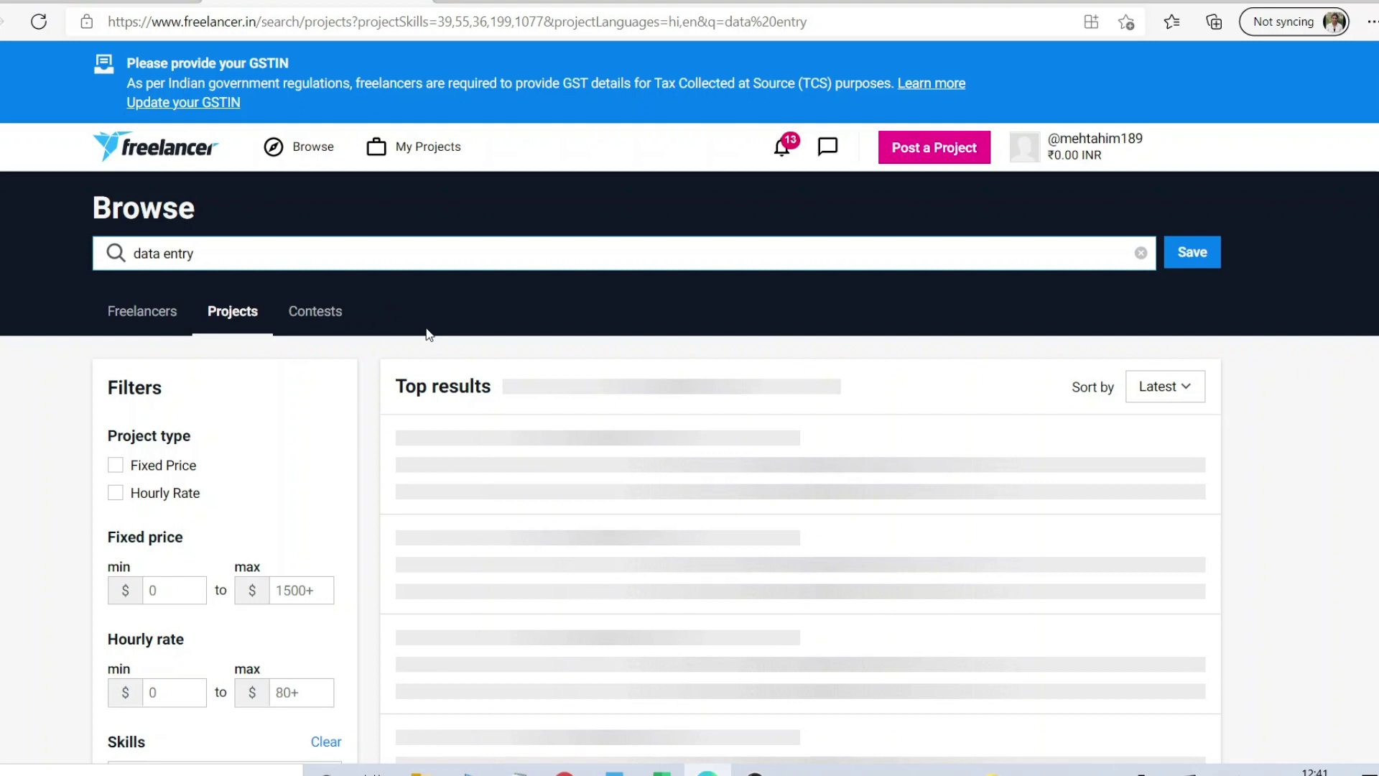
# Step: Open the project "Need data entry for an accounting software", dismiss the bookmark feature notice and review the project details
pyautogui.scroll(-1, 508, 421)
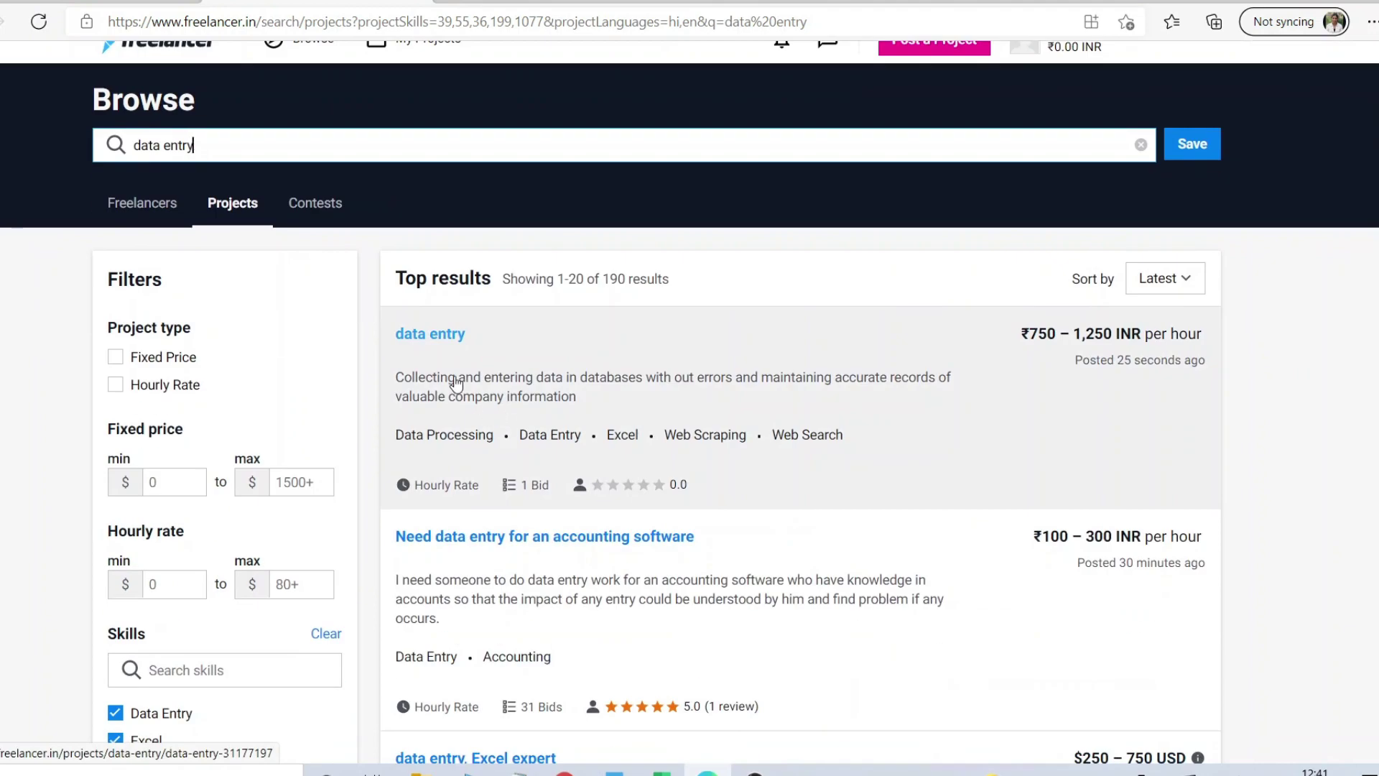
pyautogui.scroll(-2, 457, 382)
pyautogui.scroll(-1, 457, 382)
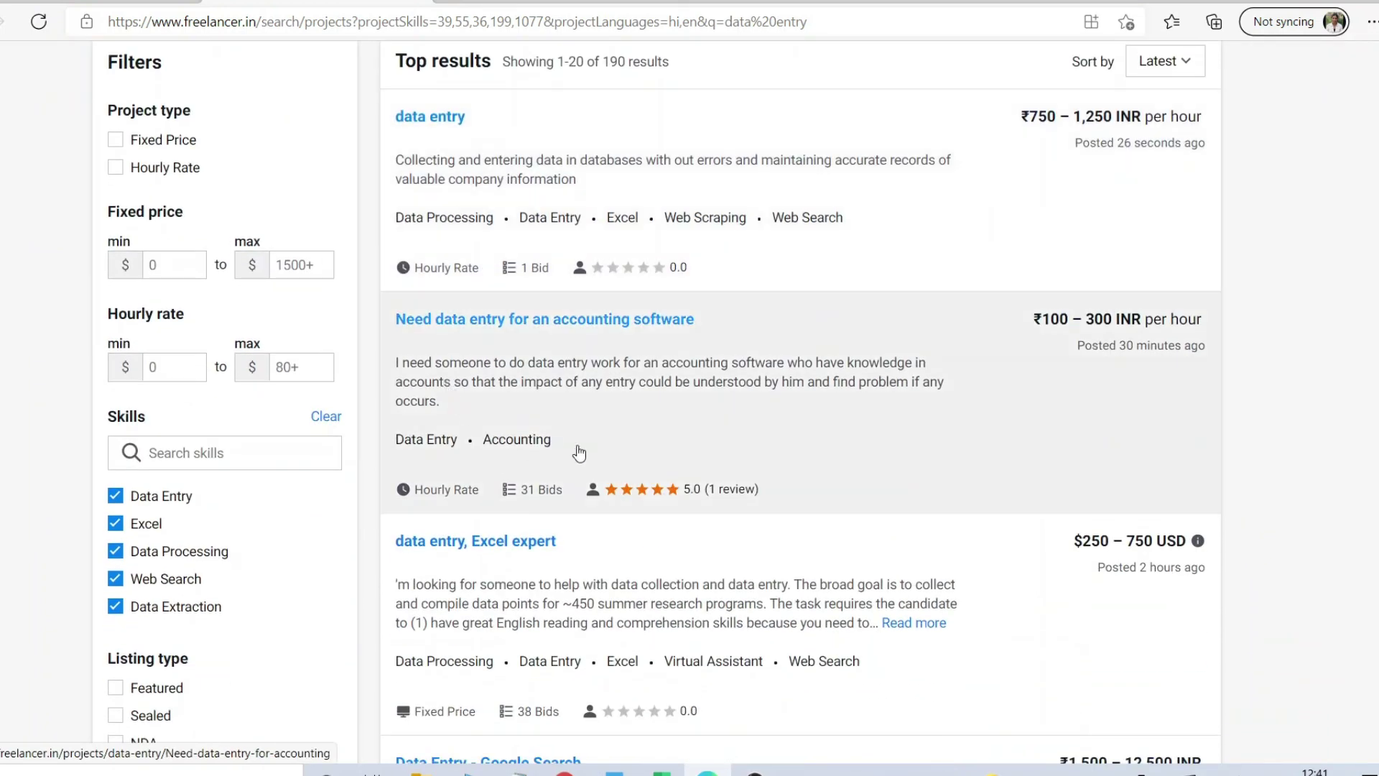
pyautogui.click(545, 325)
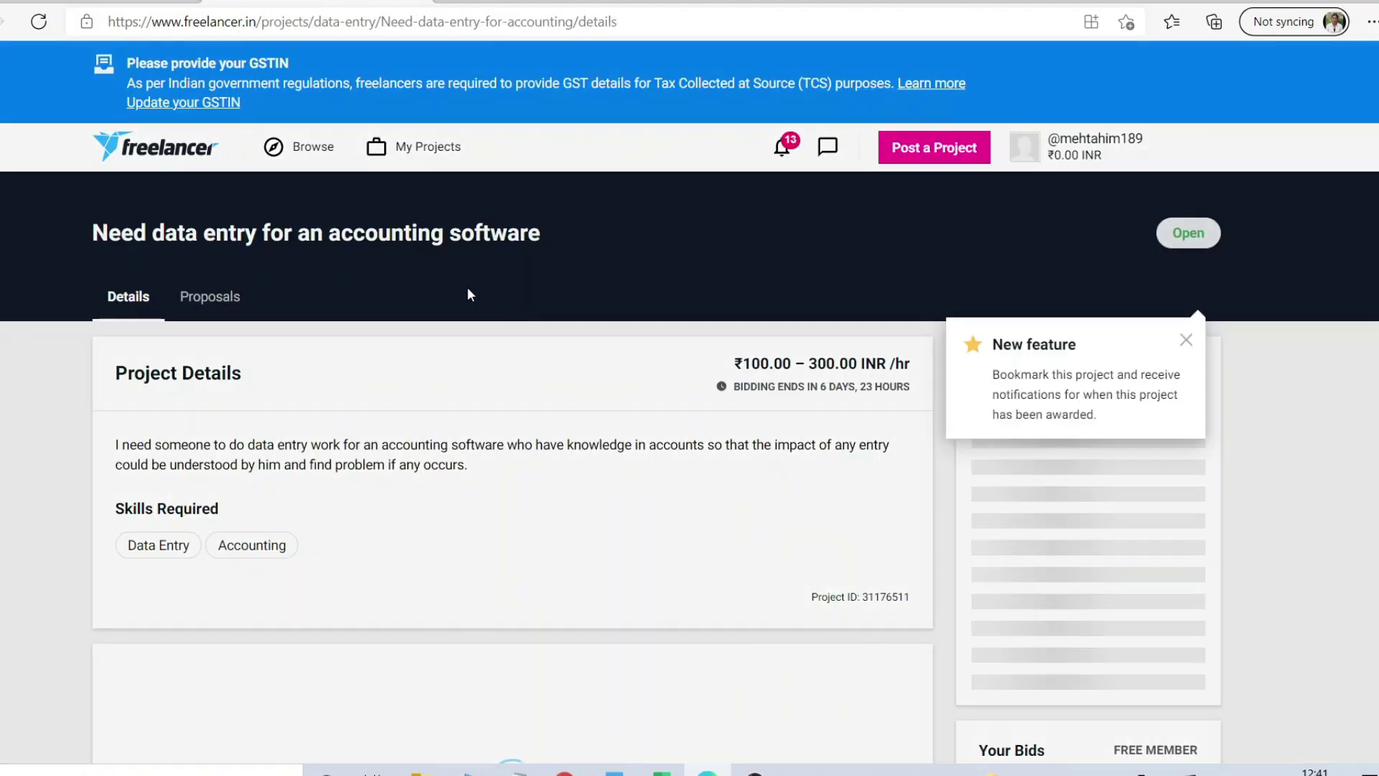
pyautogui.scroll(-1, 471, 293)
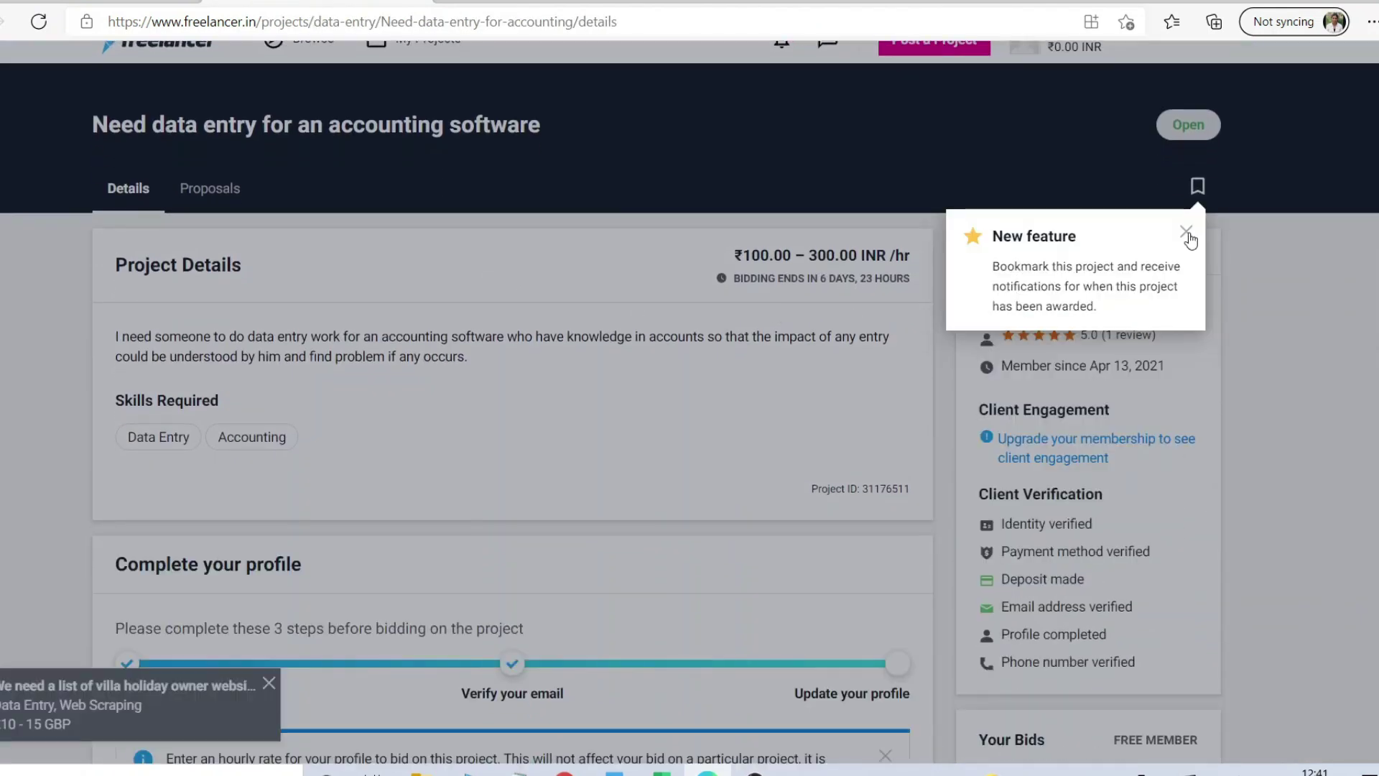
pyautogui.click(1187, 231)
pyautogui.scroll(-3, 525, 395)
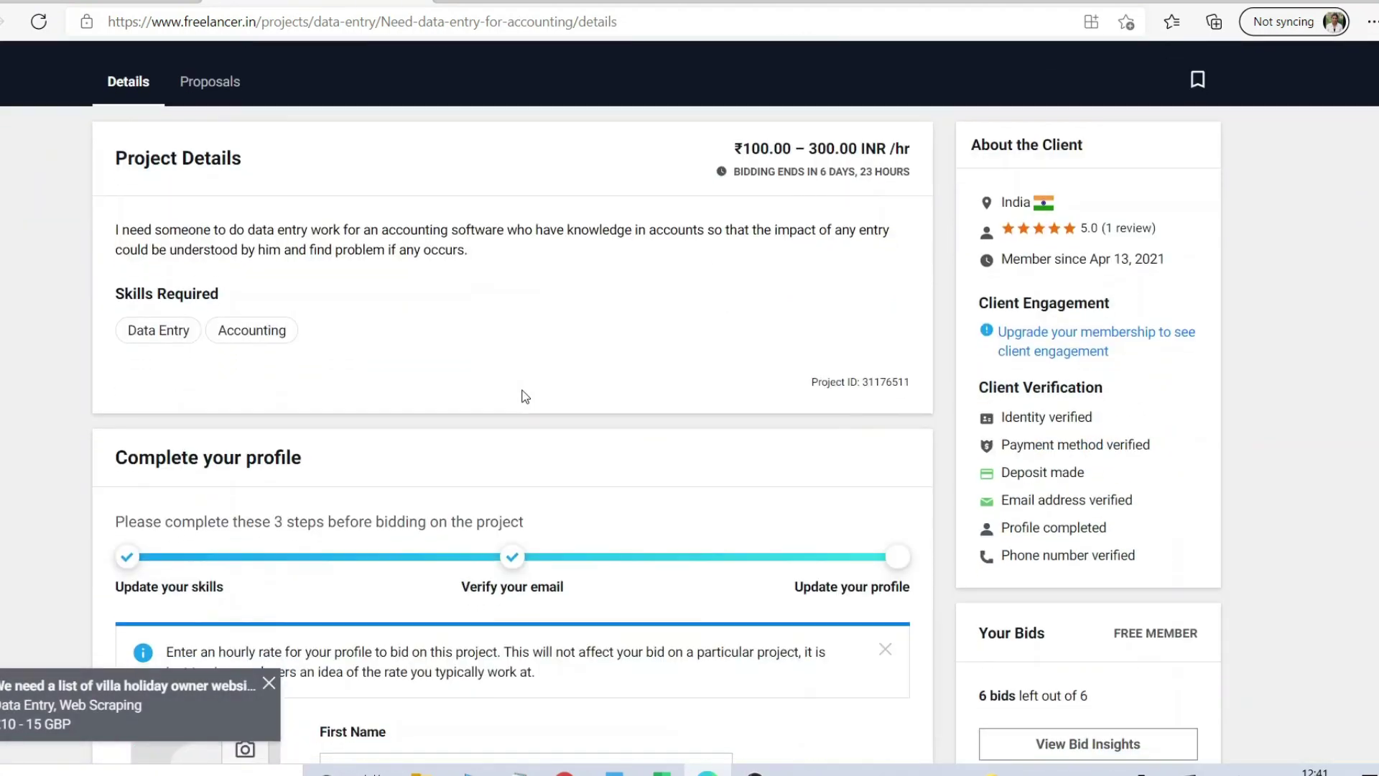
pyautogui.scroll(-3, 525, 395)
pyautogui.scroll(3, 523, 395)
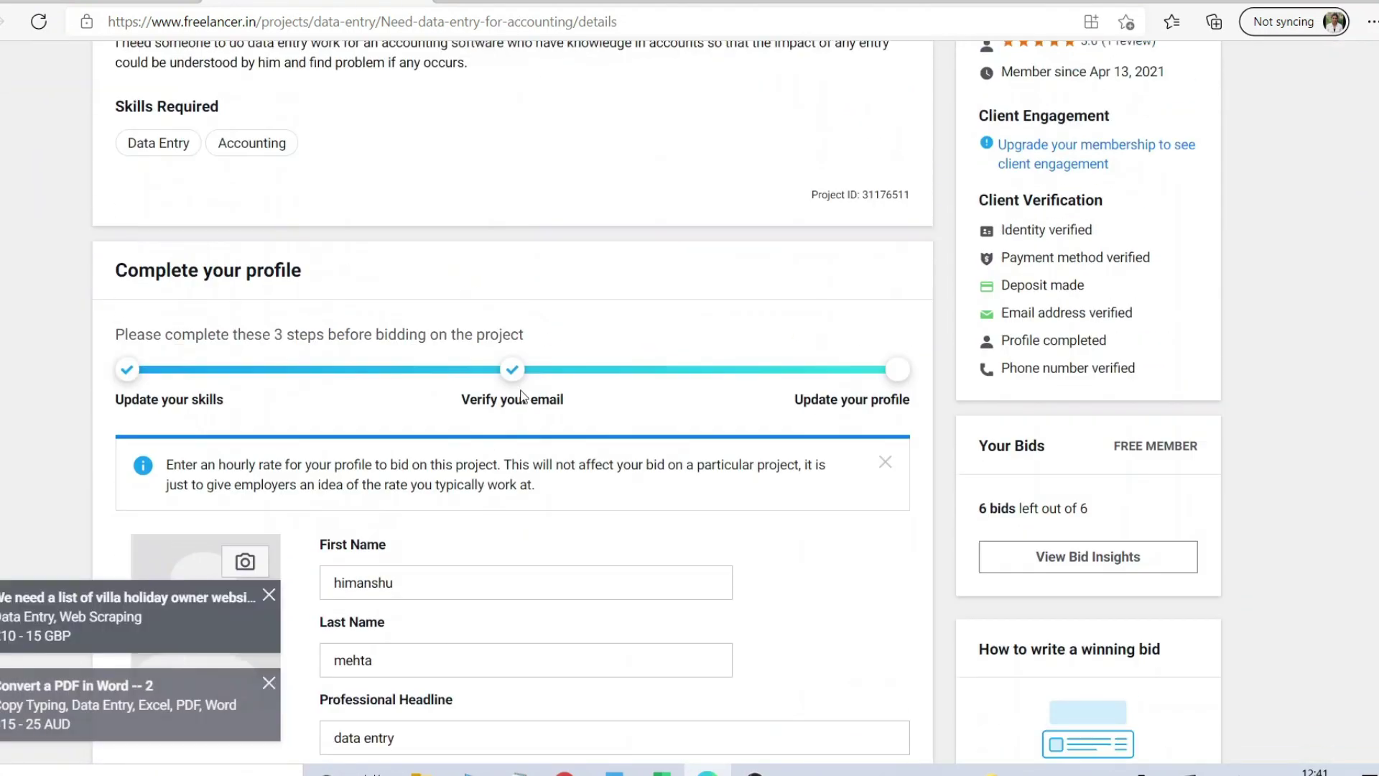
pyautogui.scroll(3, 281, 253)
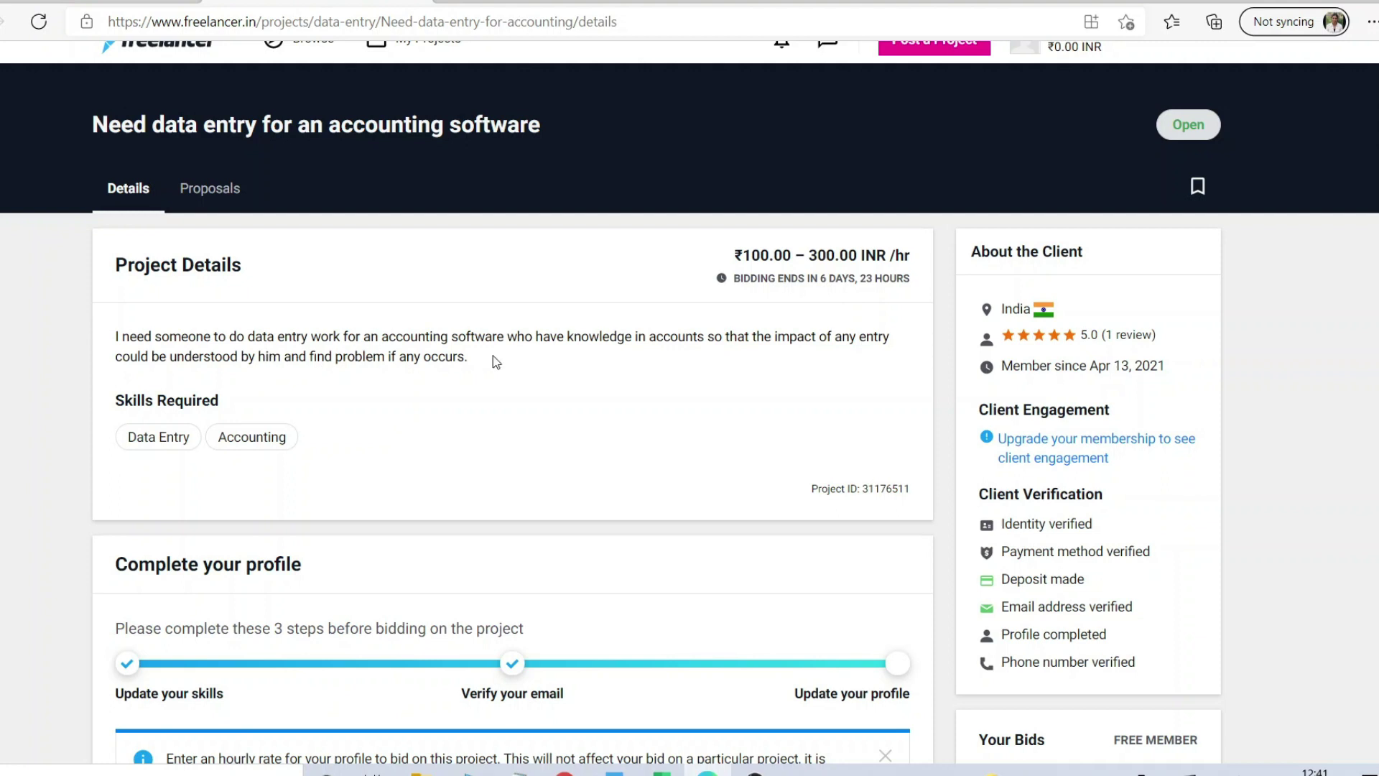
# Step: Set the profile's hourly rate to 5 USD in the profile completion form and try to save it
pyautogui.scroll(-3, 503, 358)
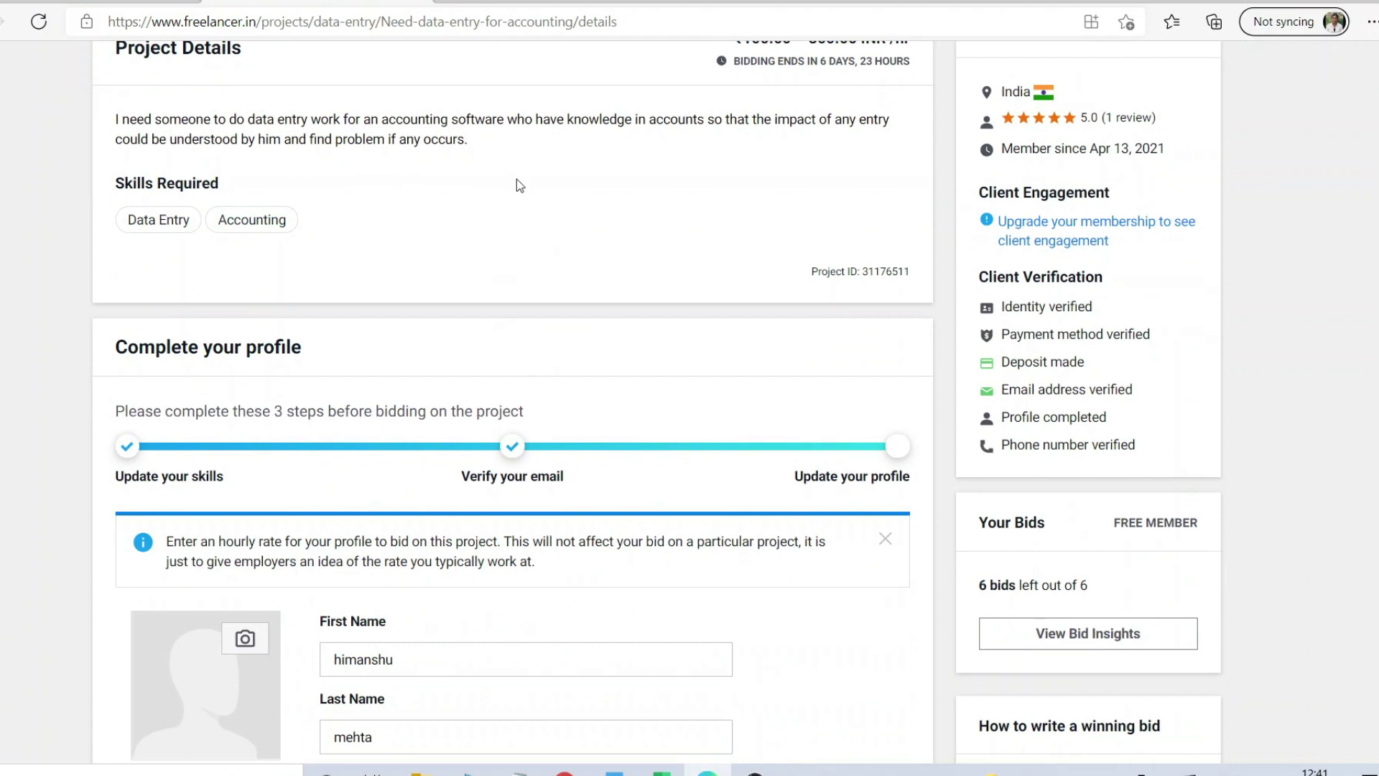
pyautogui.scroll(-3, 518, 192)
pyautogui.scroll(-3, 417, 548)
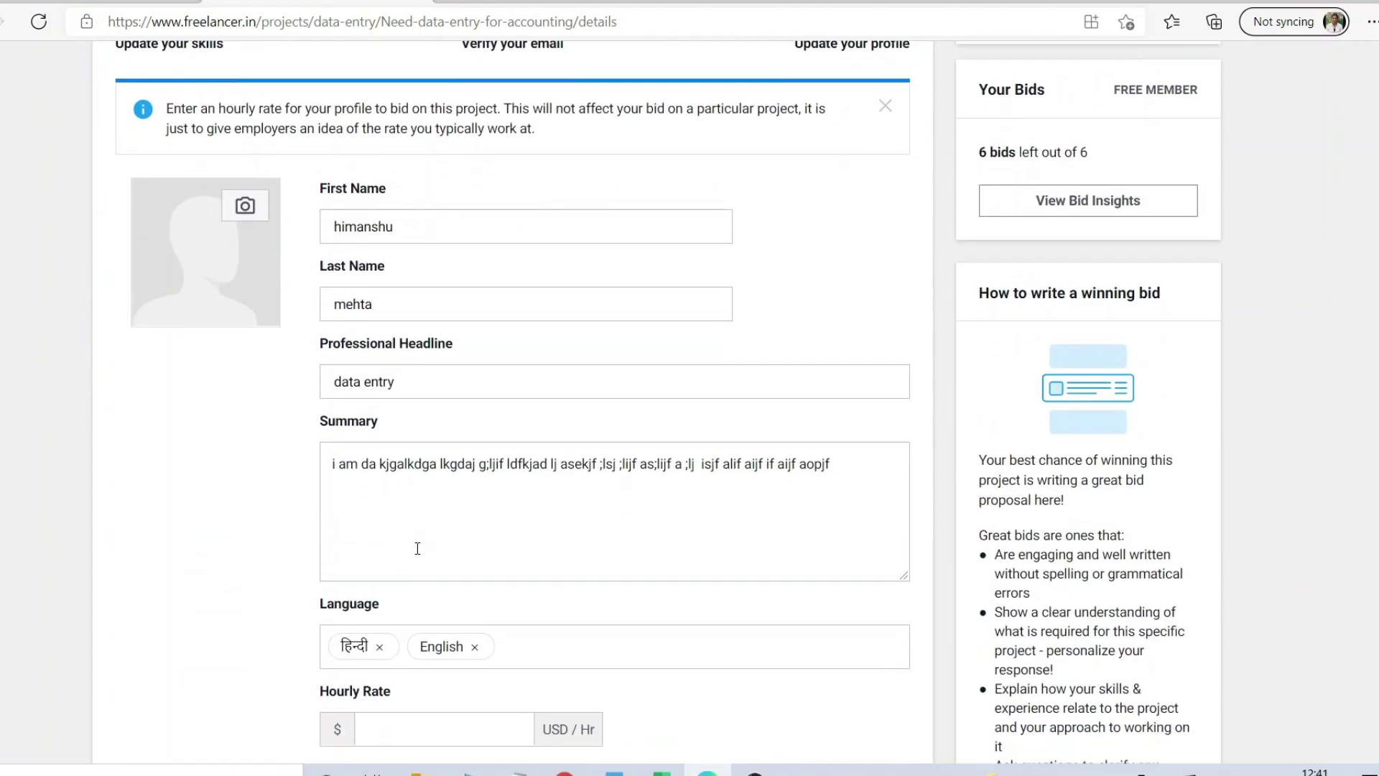
pyautogui.scroll(-3, 373, 489)
pyautogui.click(368, 283)
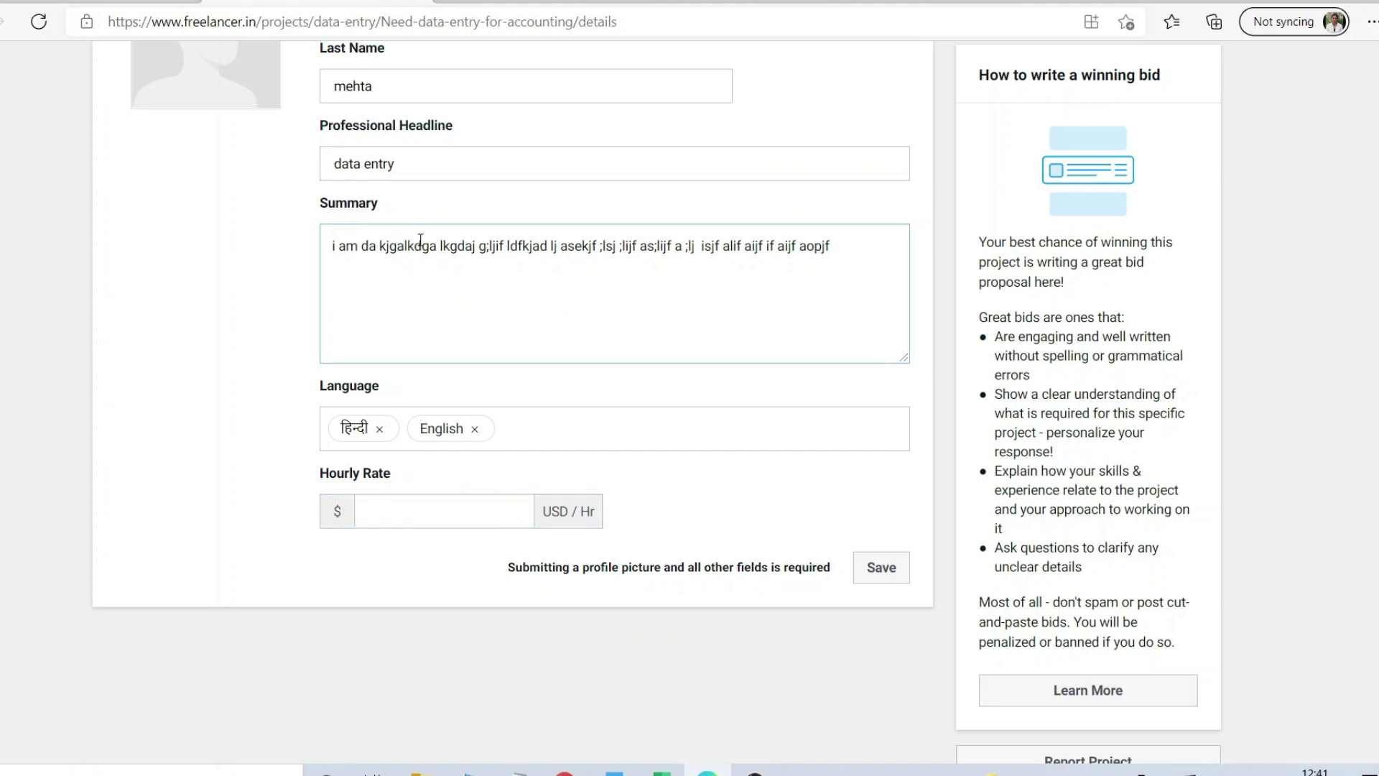
pyautogui.click(412, 515)
pyautogui.write('5')
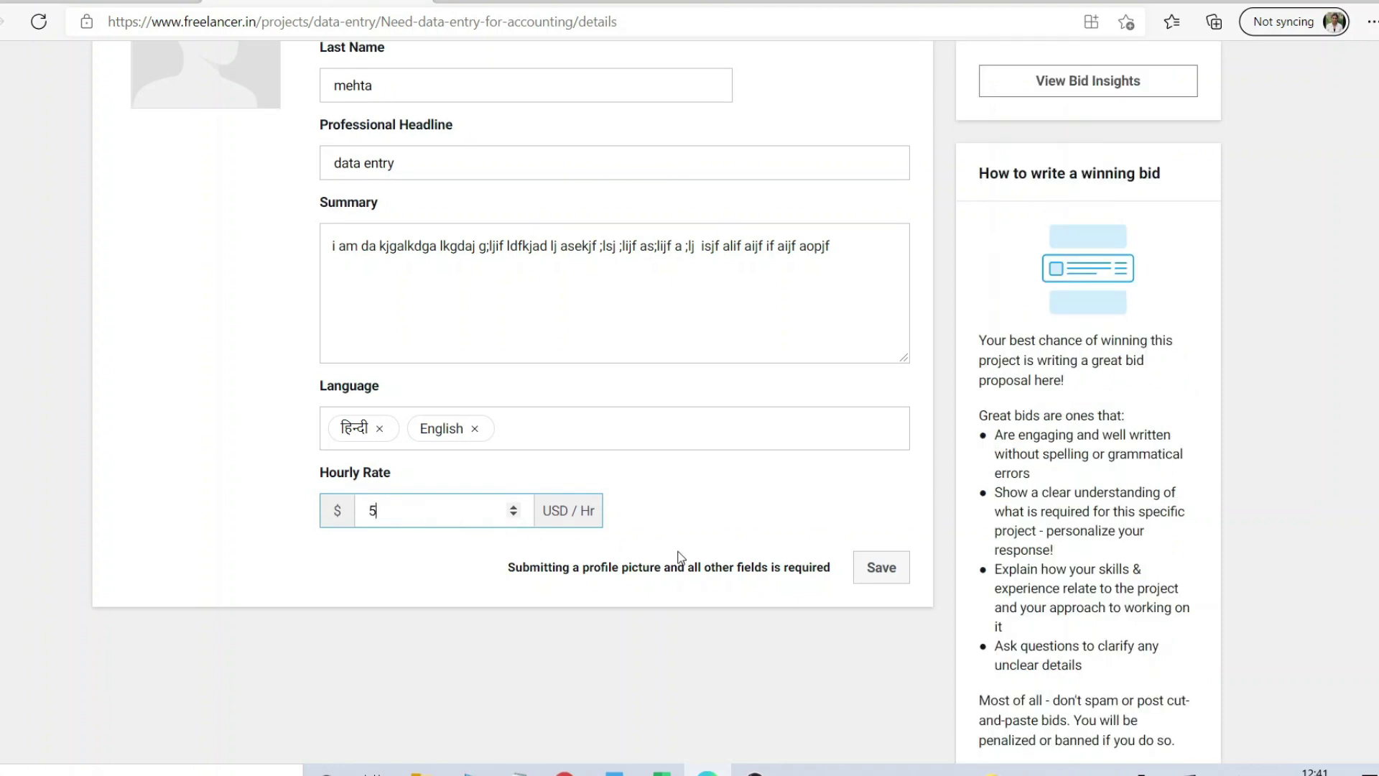
pyautogui.click(874, 567)
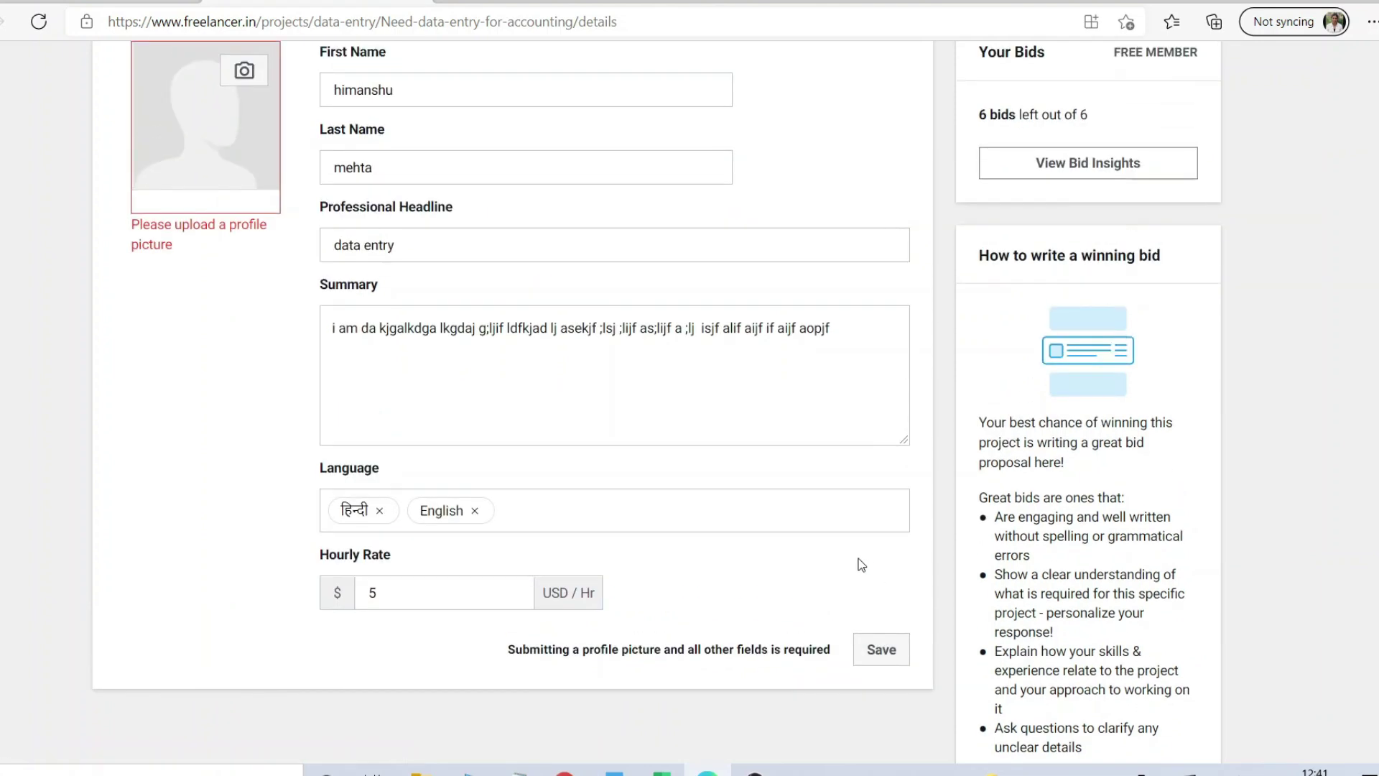
# Step: Add a profile picture and save the completed profile to open the bidding form
pyautogui.scroll(1, 168, 192)
pyautogui.scroll(1, 168, 192)
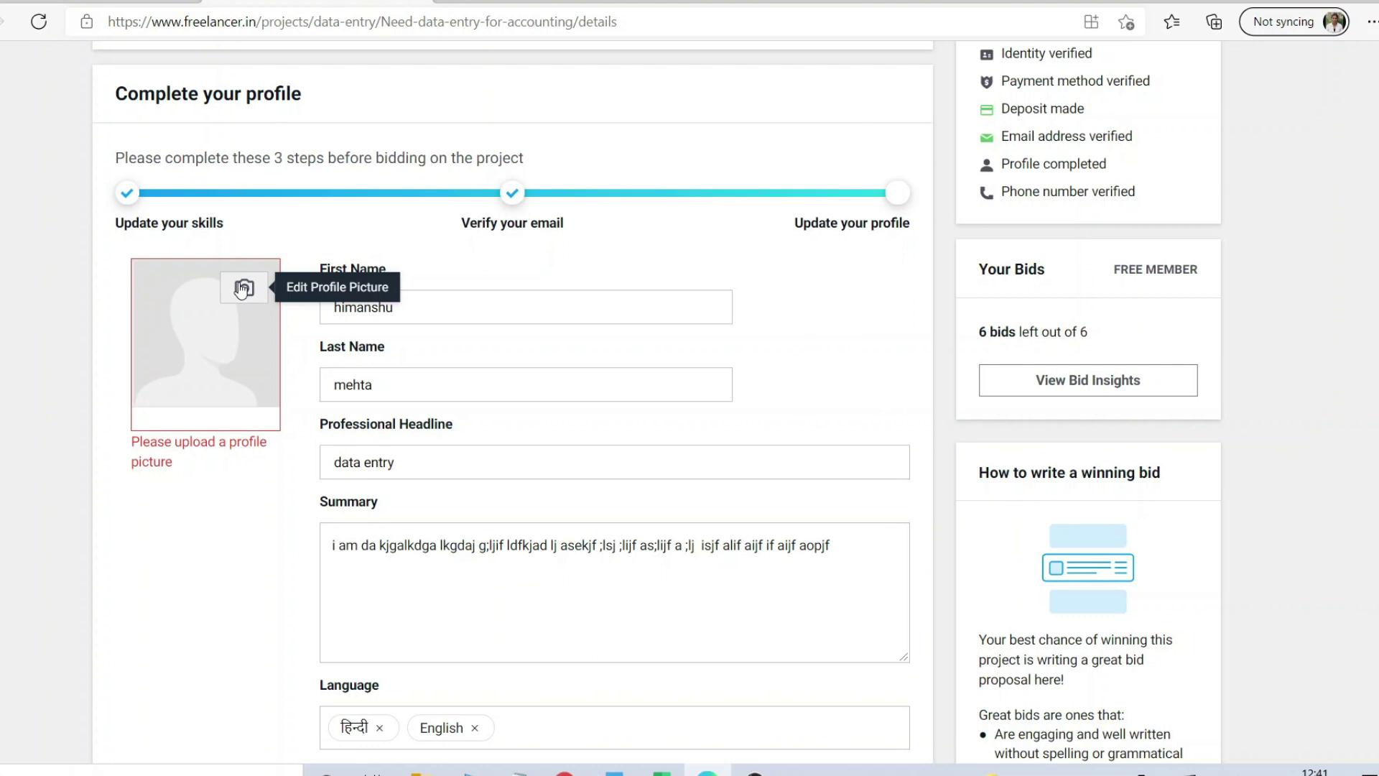
pyautogui.scroll(-4, 736, 403)
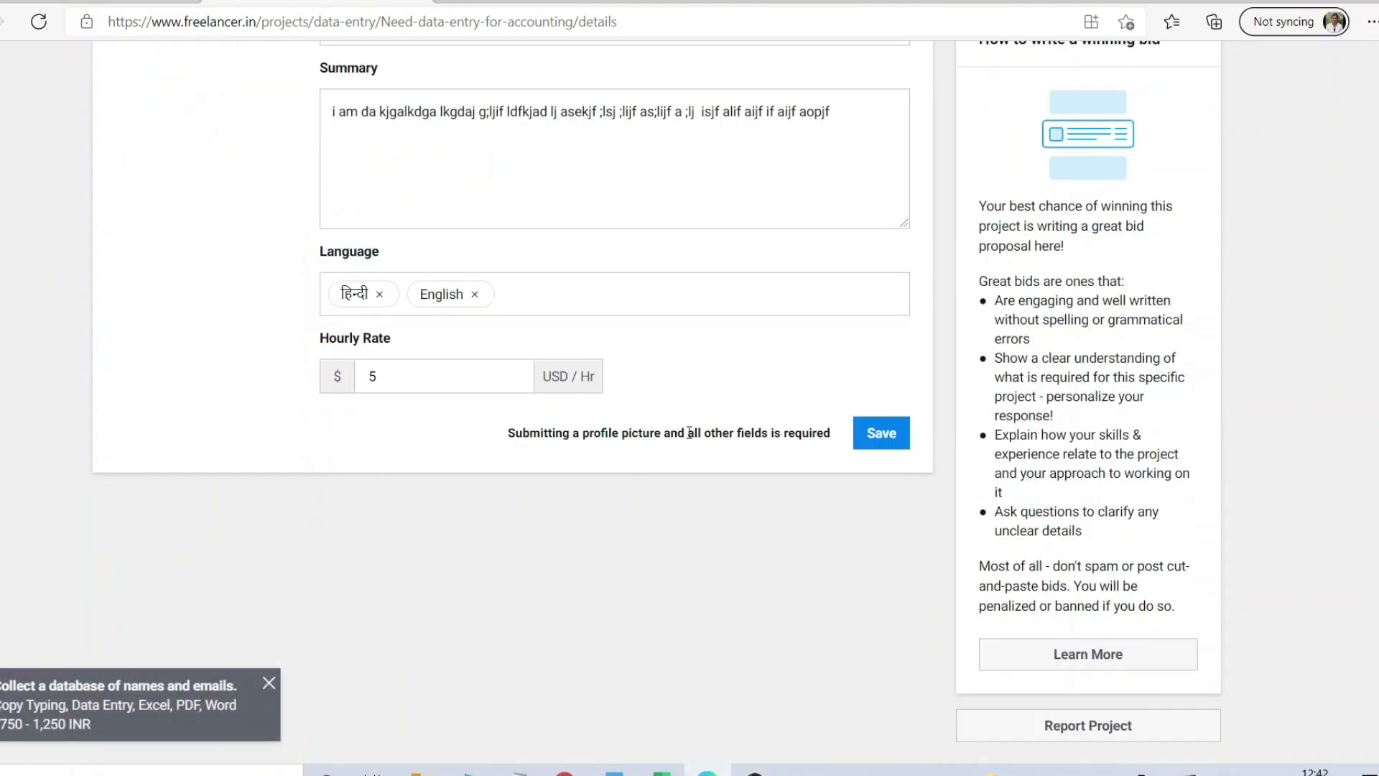
pyautogui.click(890, 444)
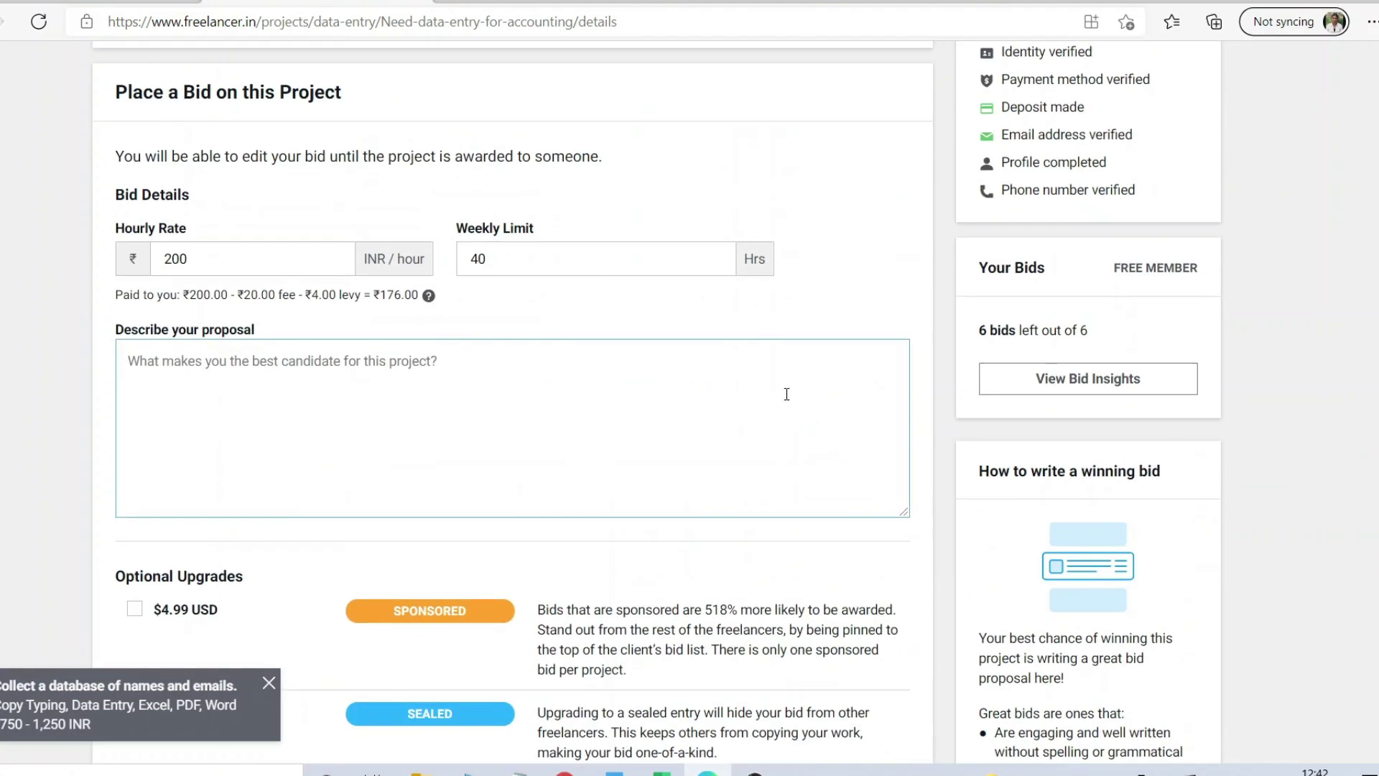
# Step: Examine the hourly rate and weekly limit in the bid form of the accounting software project
pyautogui.scroll(7, 745, 391)
pyautogui.scroll(-3, 726, 385)
pyautogui.scroll(-2, 546, 364)
pyautogui.scroll(-1, 282, 369)
pyautogui.click(284, 369)
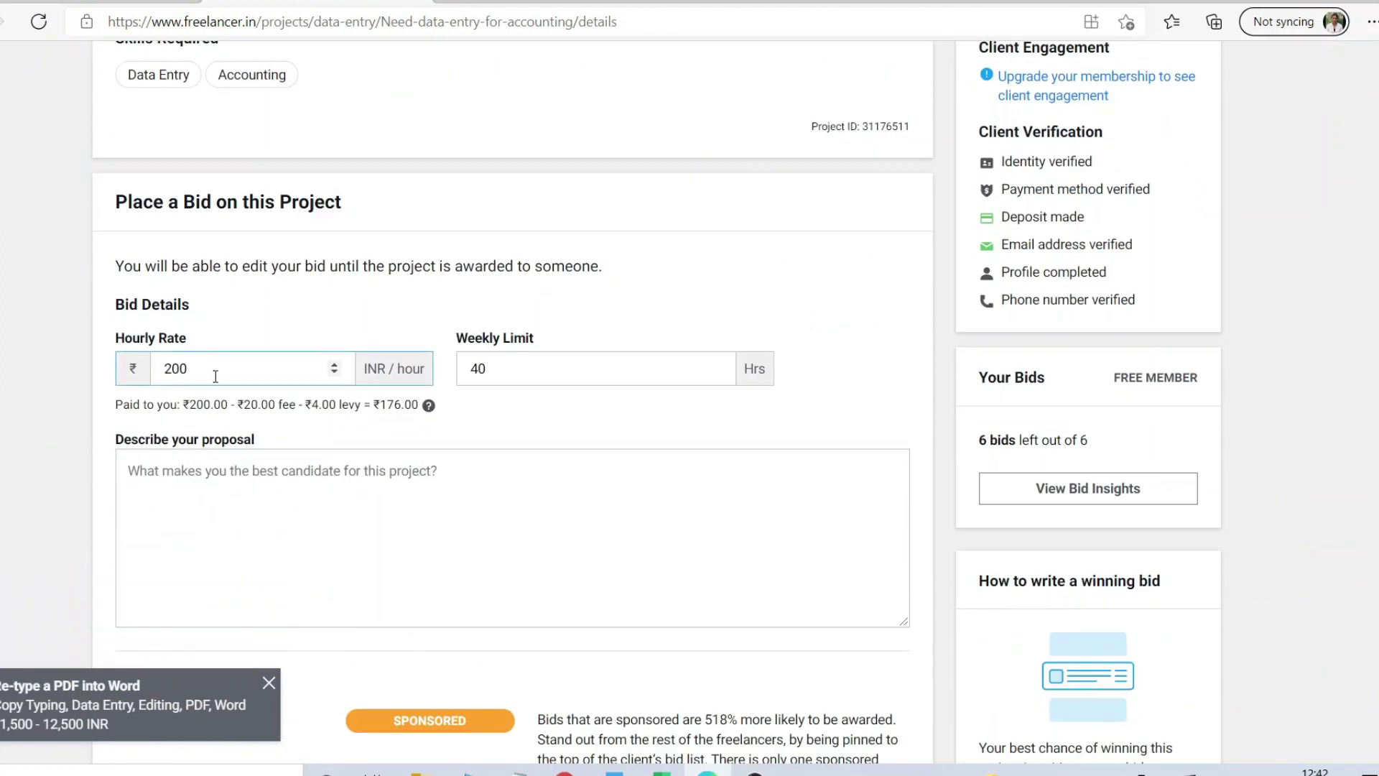
pyautogui.scroll(-2, 228, 374)
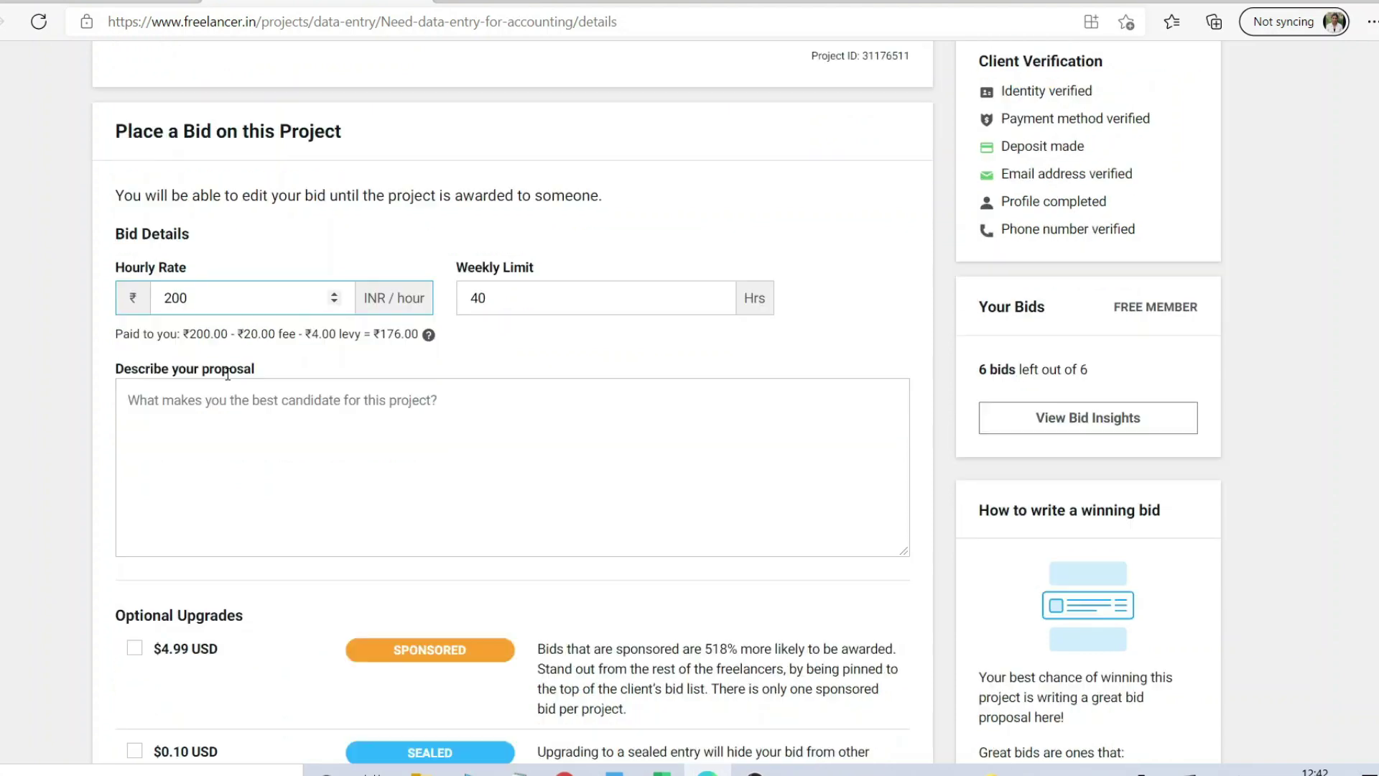
pyautogui.click(539, 252)
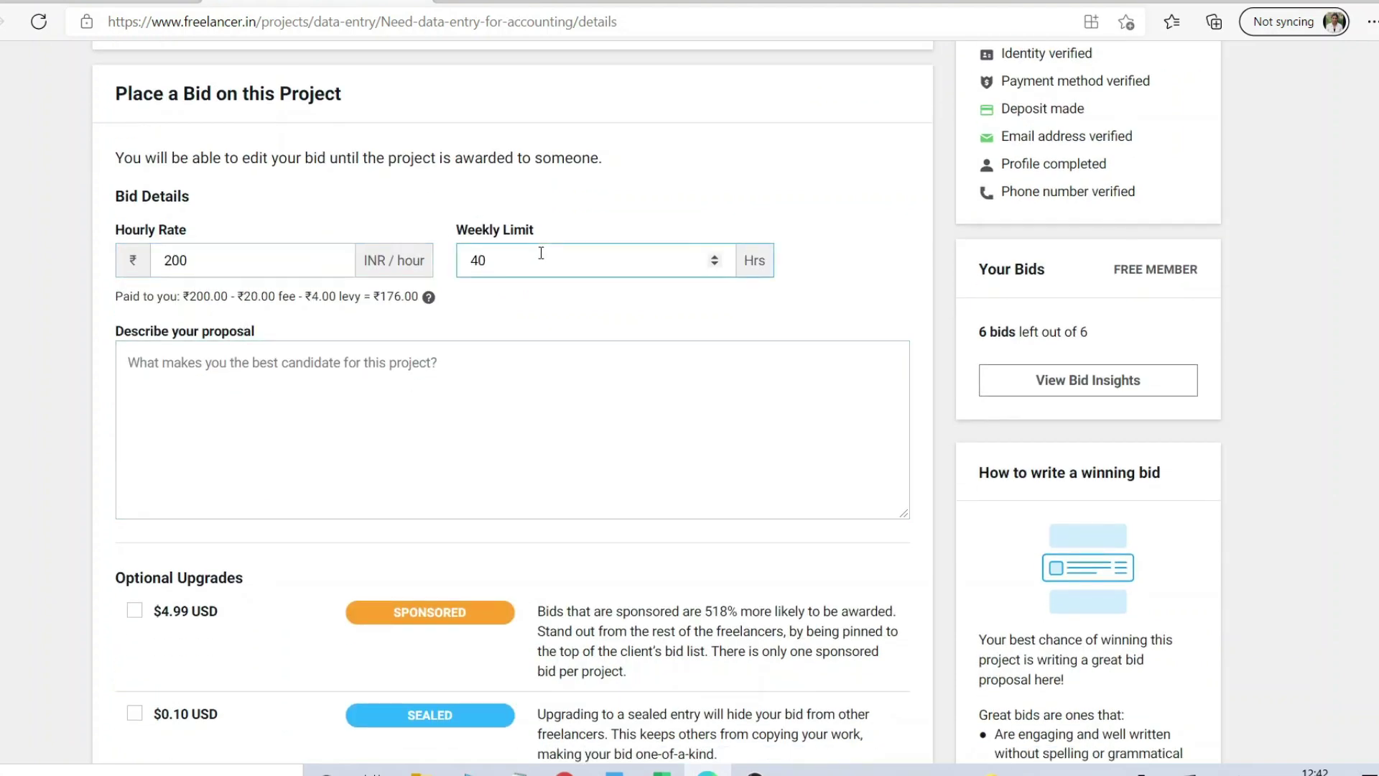
pyautogui.scroll(5, 546, 259)
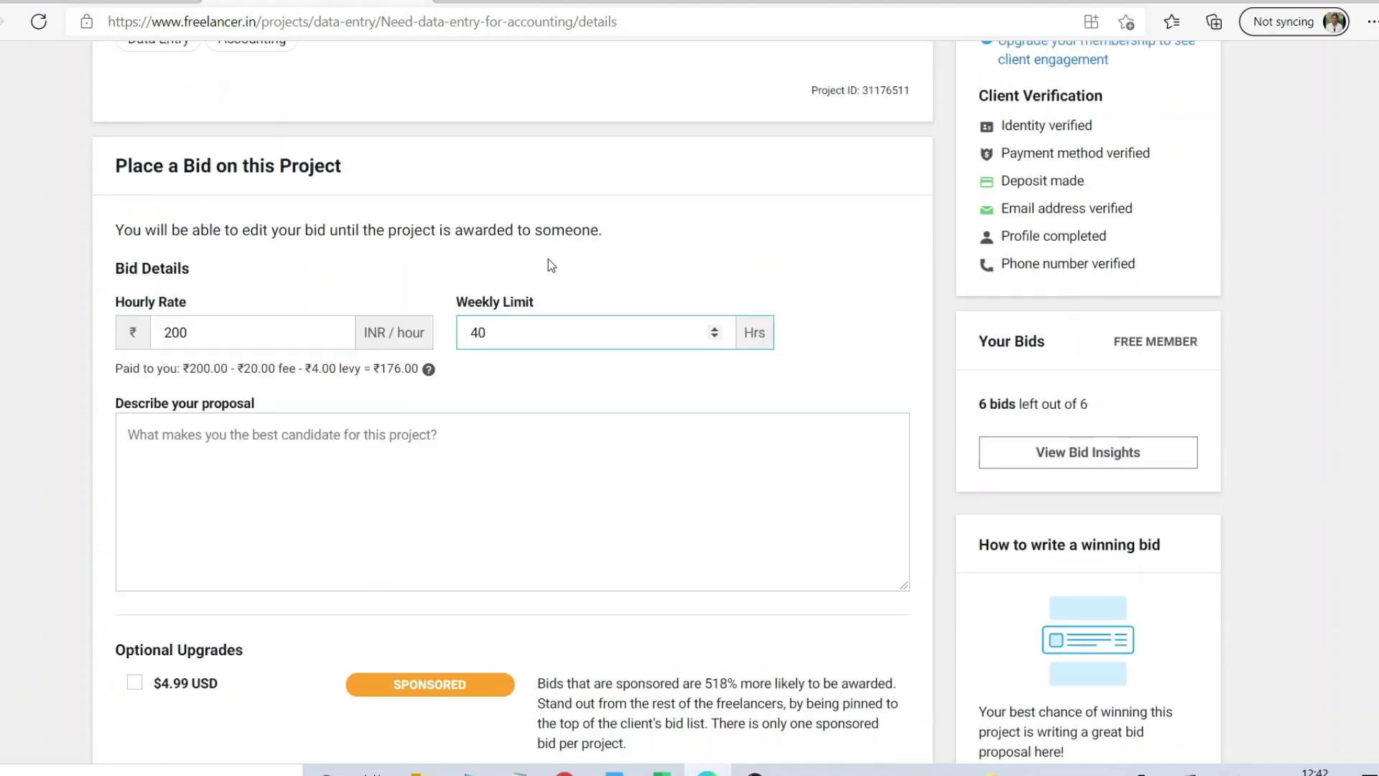
# Step: Compare the proposal description field with the project's requirements and examine the optional bid upgrades
pyautogui.click(200, 471)
pyautogui.scroll(2, 172, 456)
pyautogui.scroll(5, 191, 439)
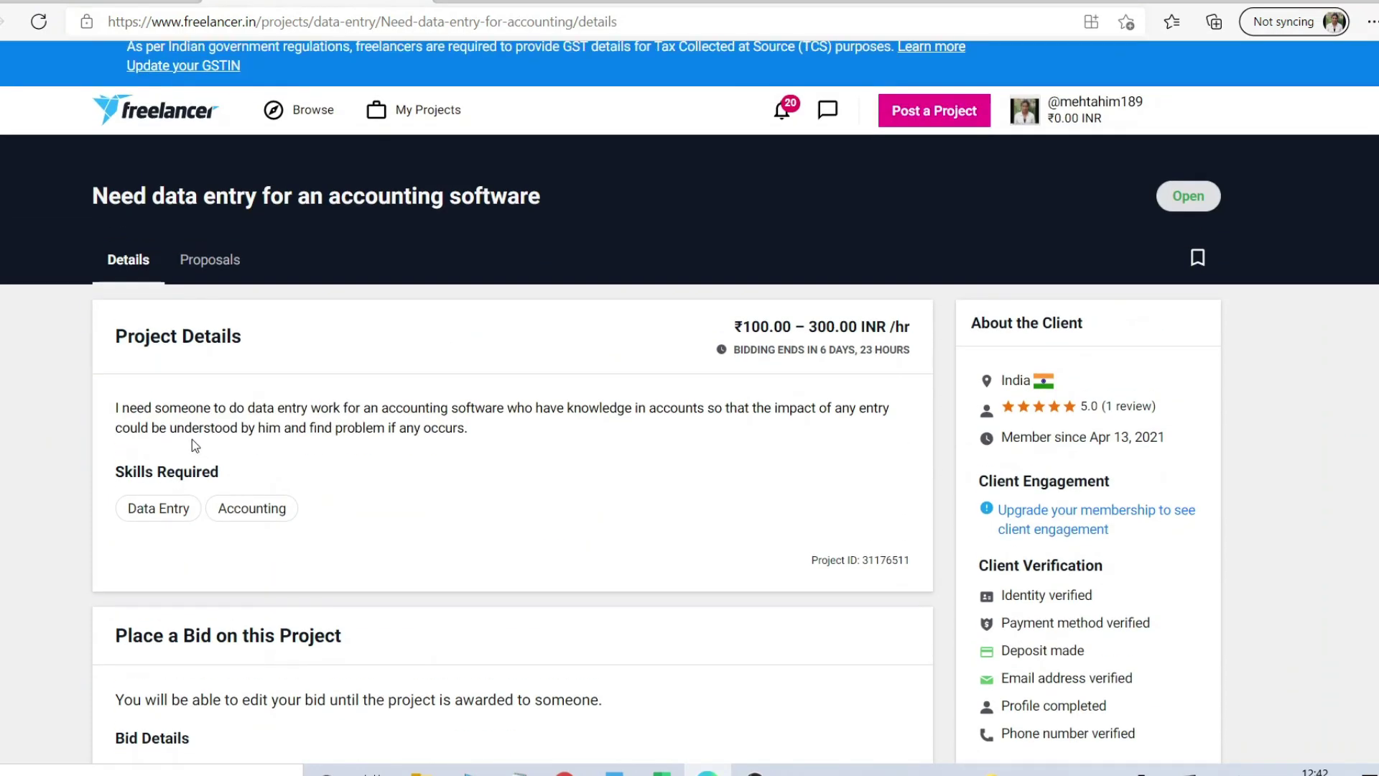
pyautogui.scroll(-6, 132, 472)
pyautogui.click(132, 471)
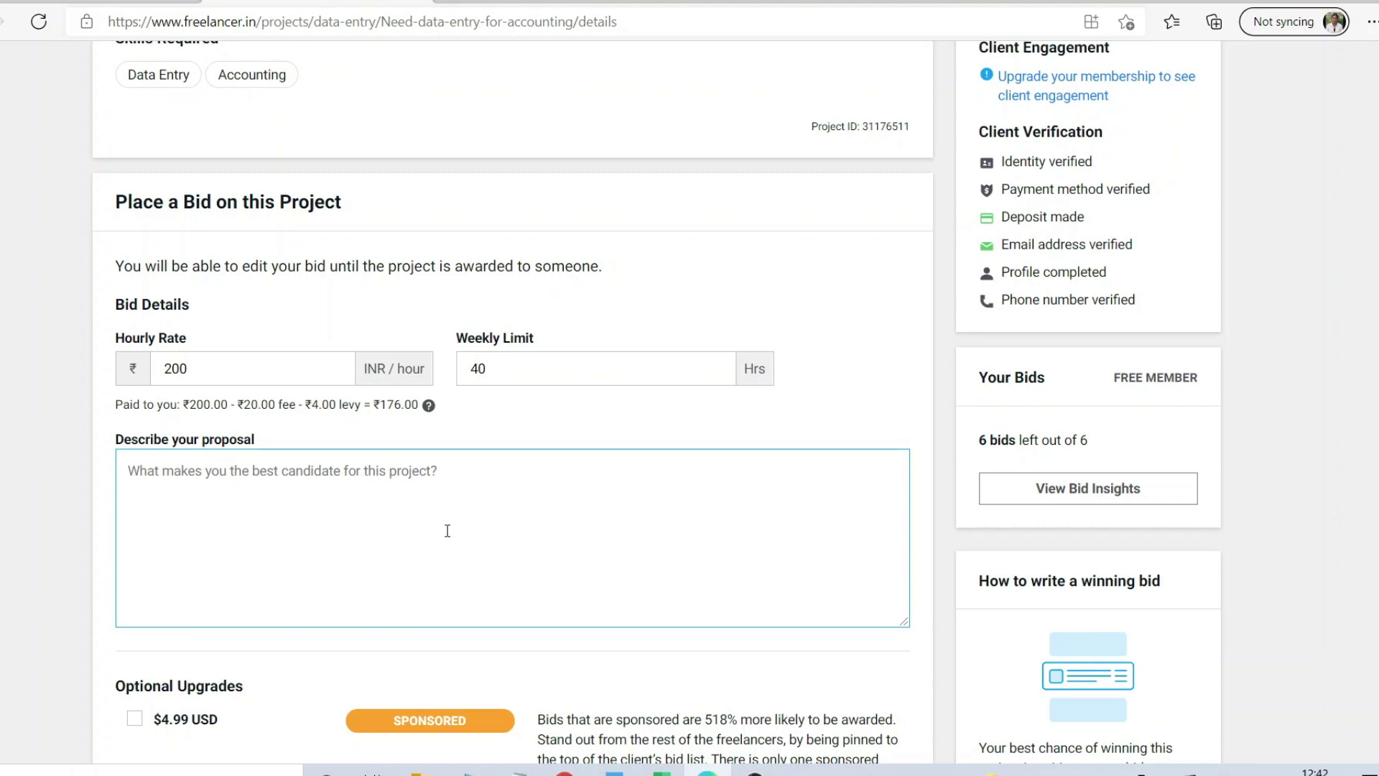
pyautogui.scroll(-5, 419, 513)
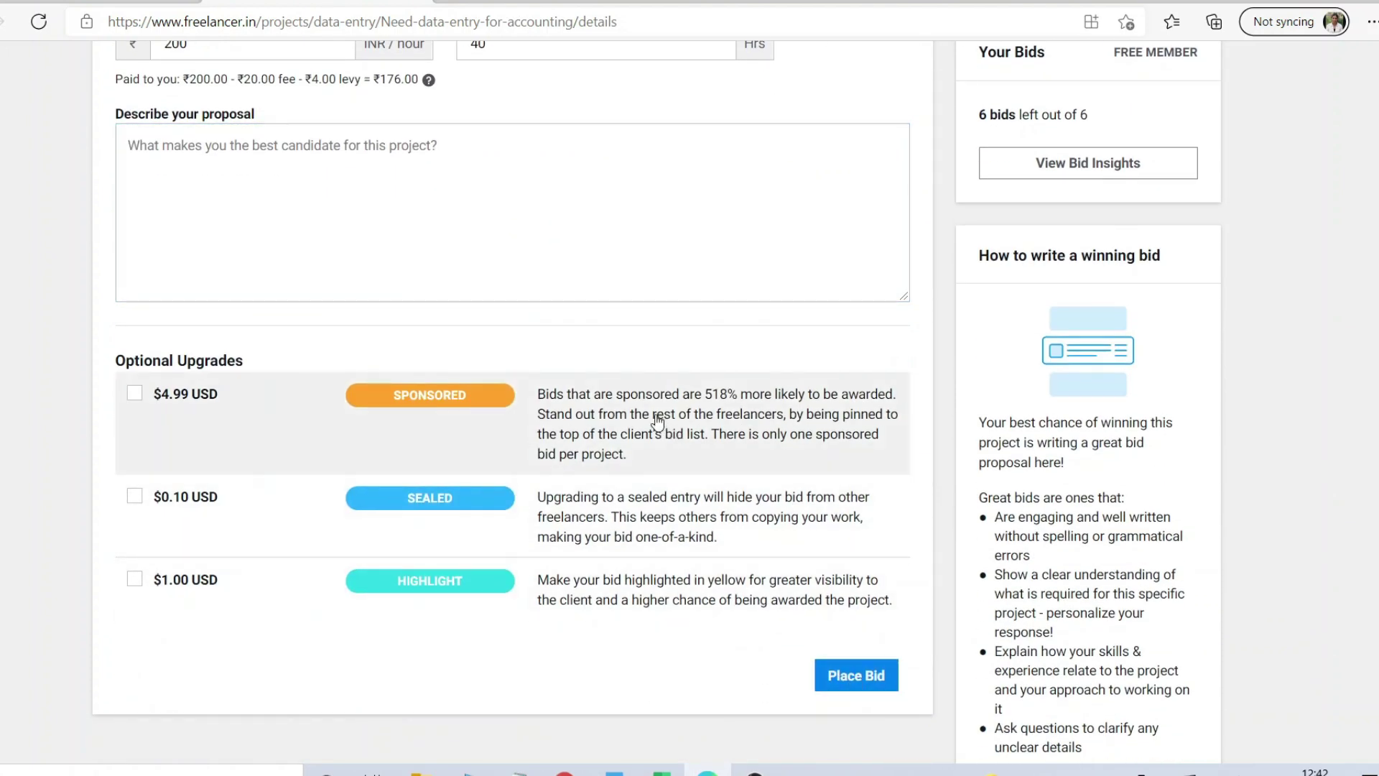
pyautogui.scroll(5, 655, 420)
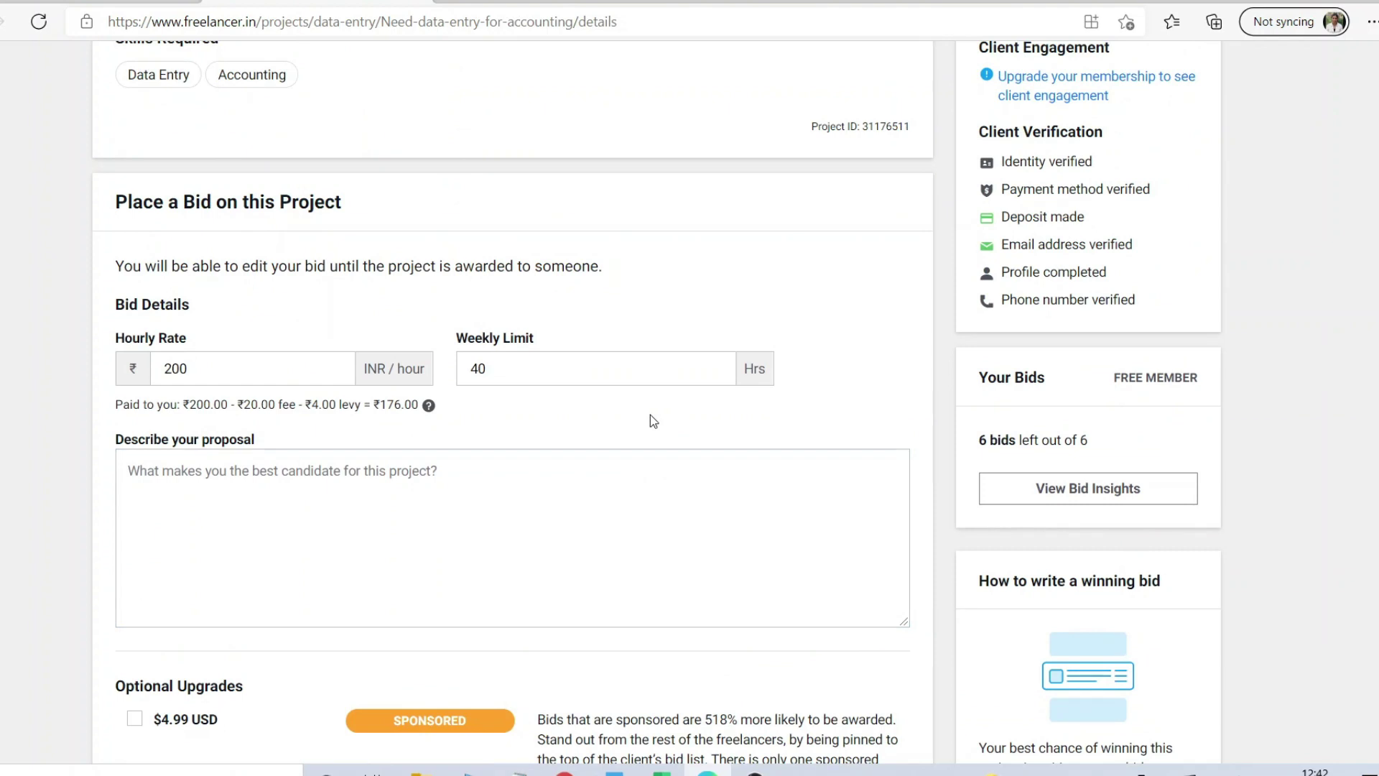
pyautogui.scroll(5, 649, 421)
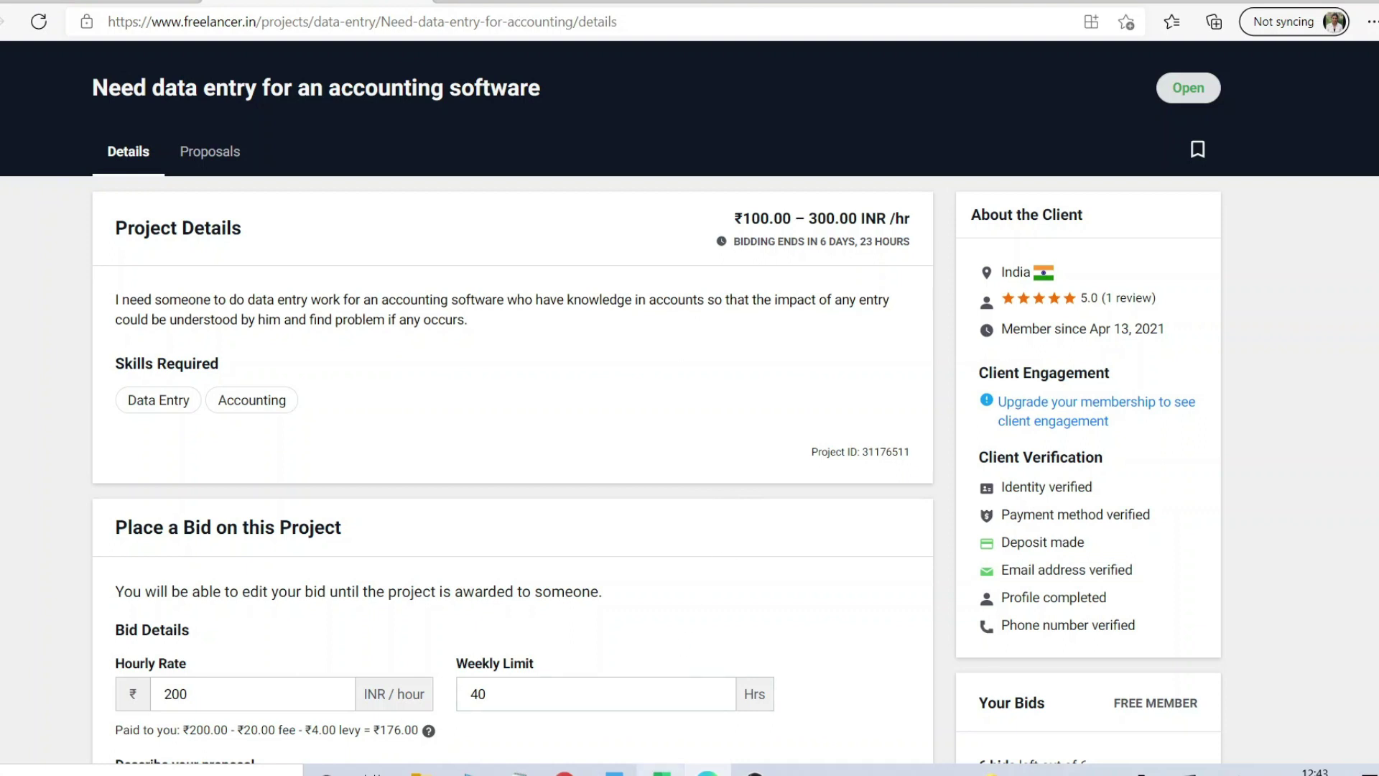
# Step: Switch to the browser window with the established Freelancer account's dashboard and check its messages and notifications
pyautogui.moveTo(661, 771)
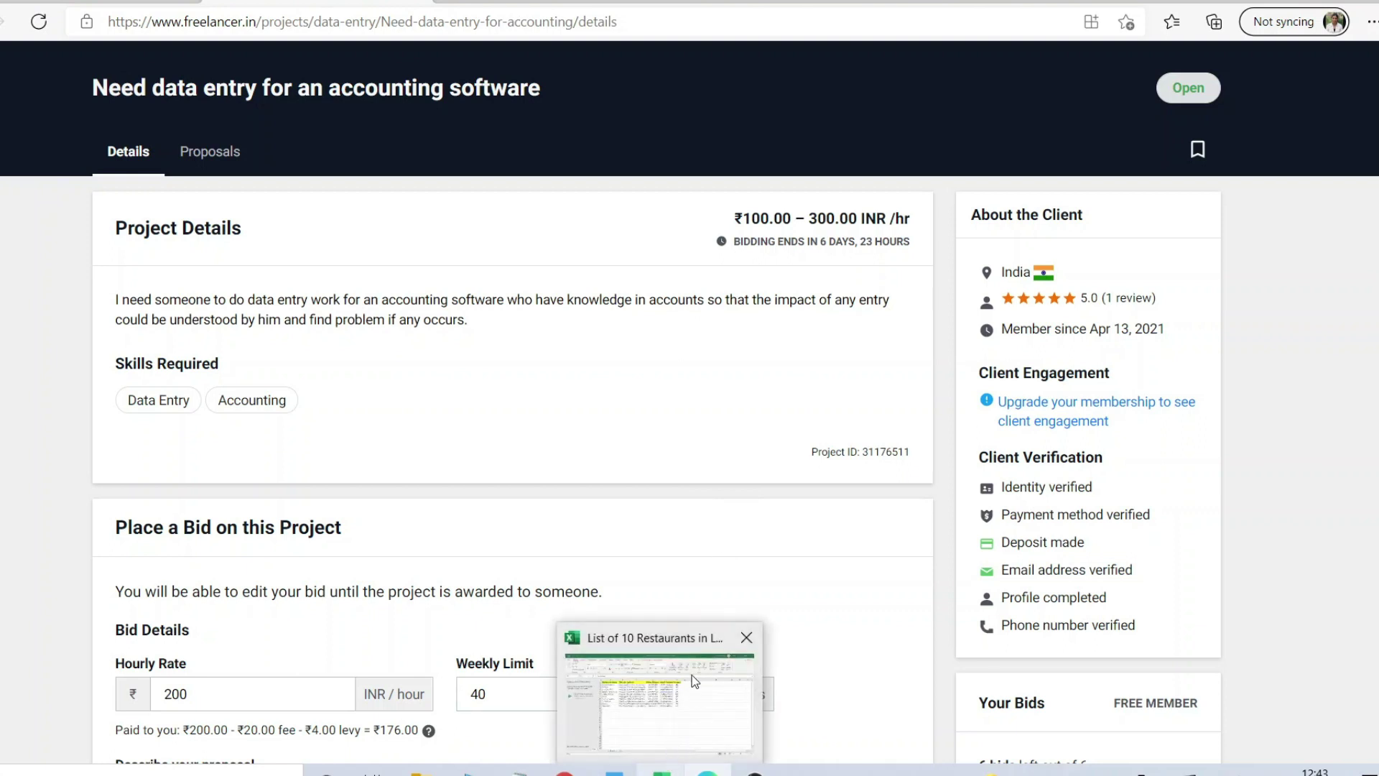
pyautogui.hotkey('alt', 'Tab')
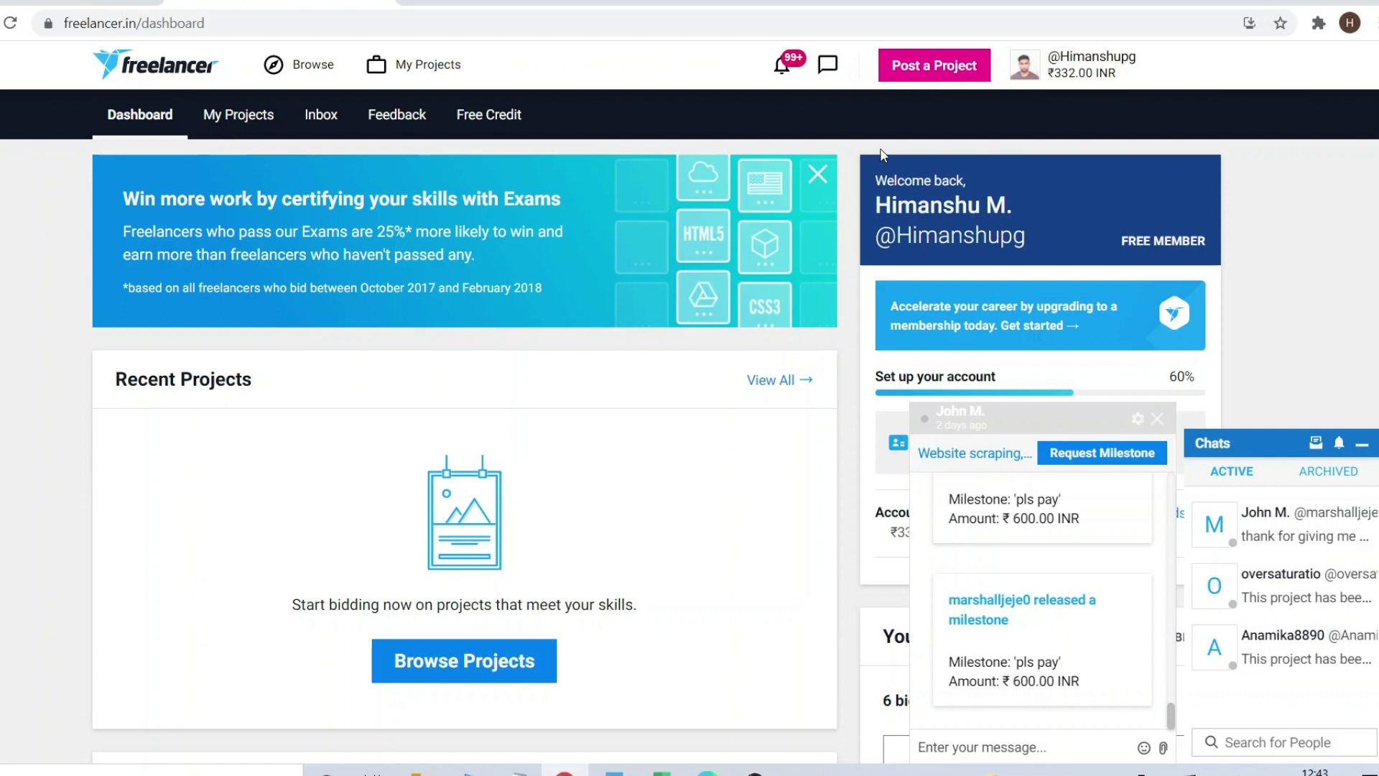
pyautogui.click(827, 64)
pyautogui.click(780, 65)
pyautogui.click(830, 64)
pyautogui.click(830, 65)
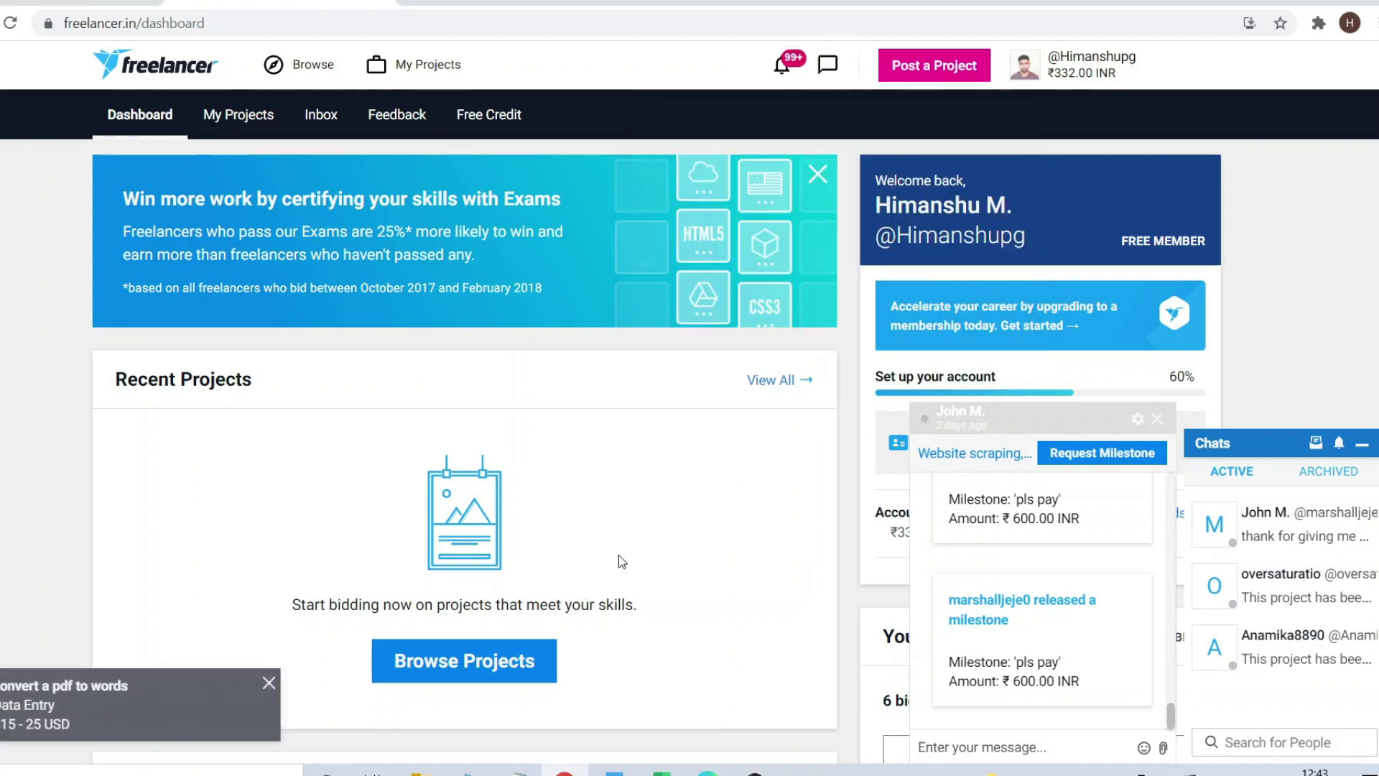
# Step: Clear the pending notifications and review the list of recent client messages
pyautogui.click(817, 68)
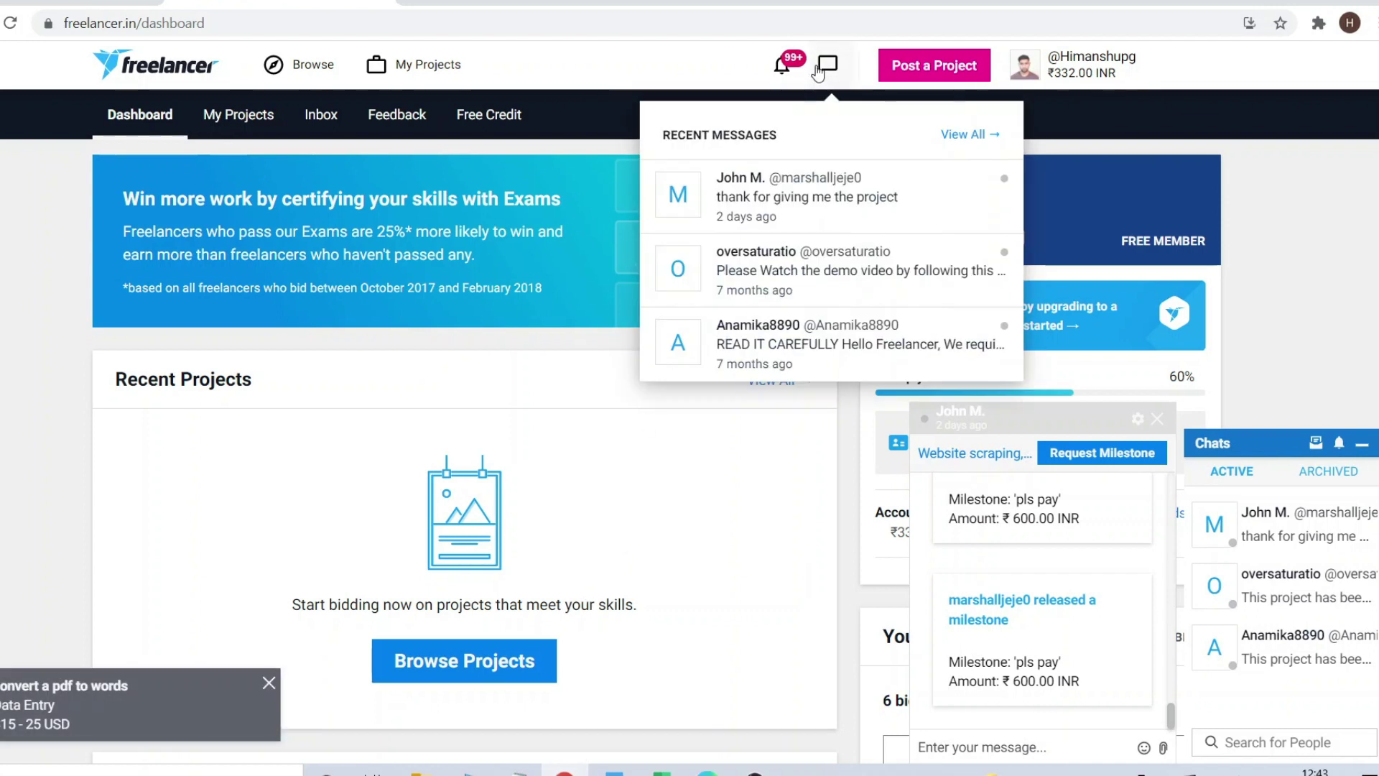
pyautogui.click(782, 64)
pyautogui.click(782, 65)
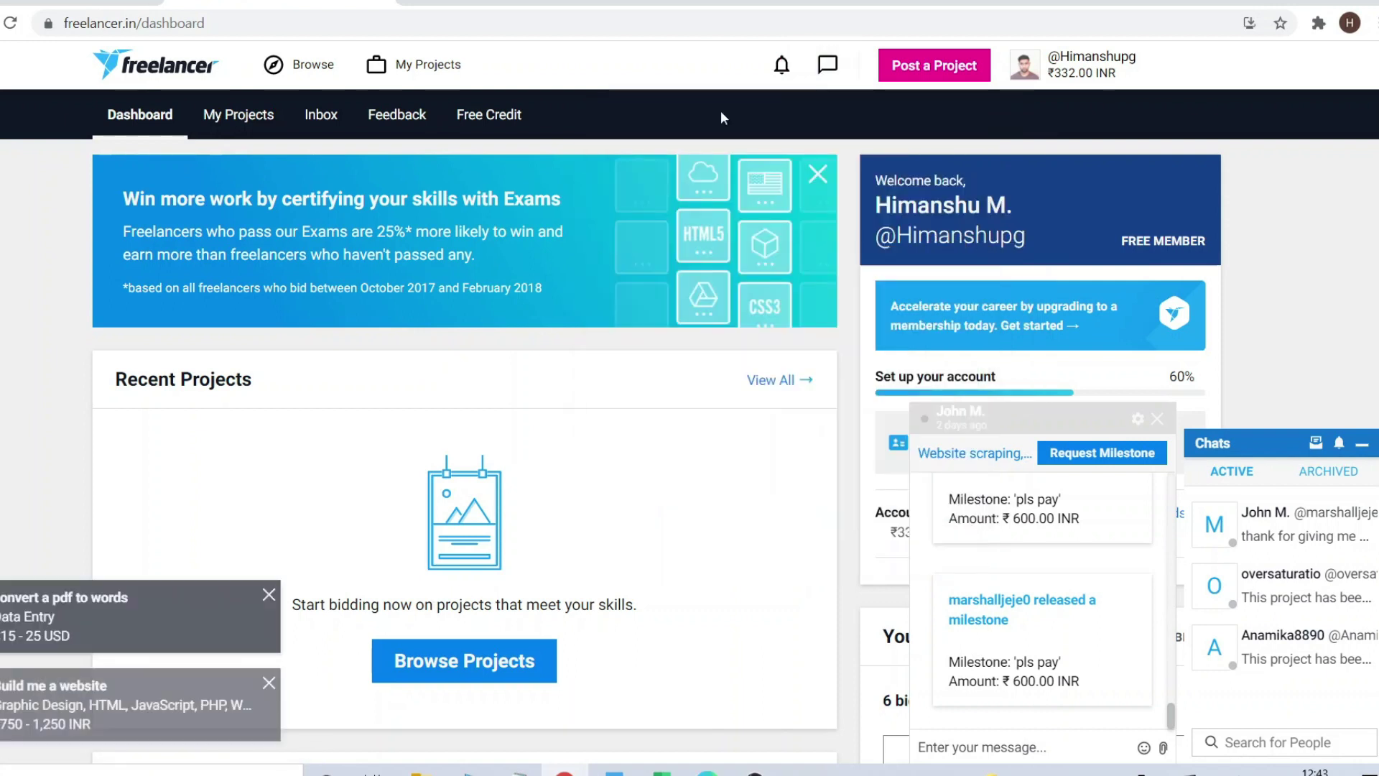
pyautogui.click(781, 65)
pyautogui.click(828, 65)
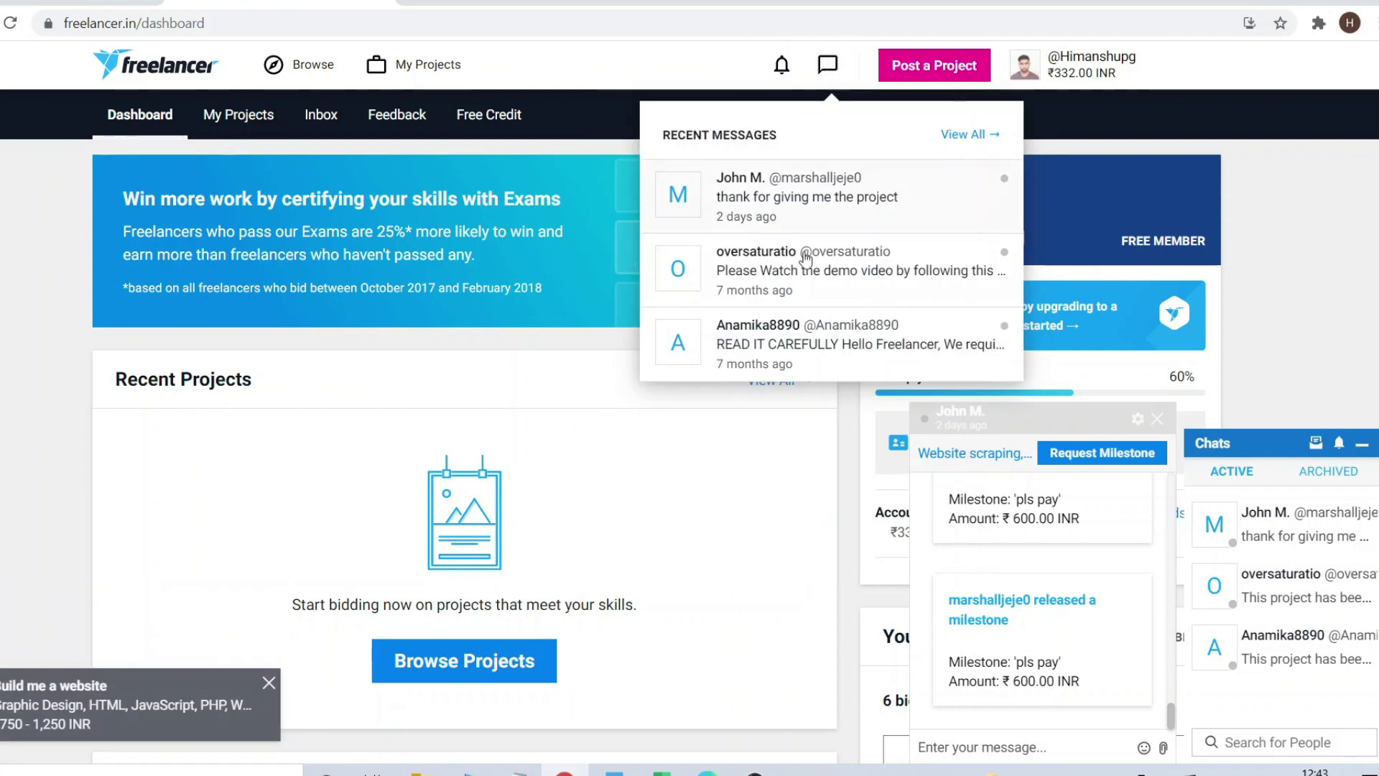
pyautogui.click(626, 381)
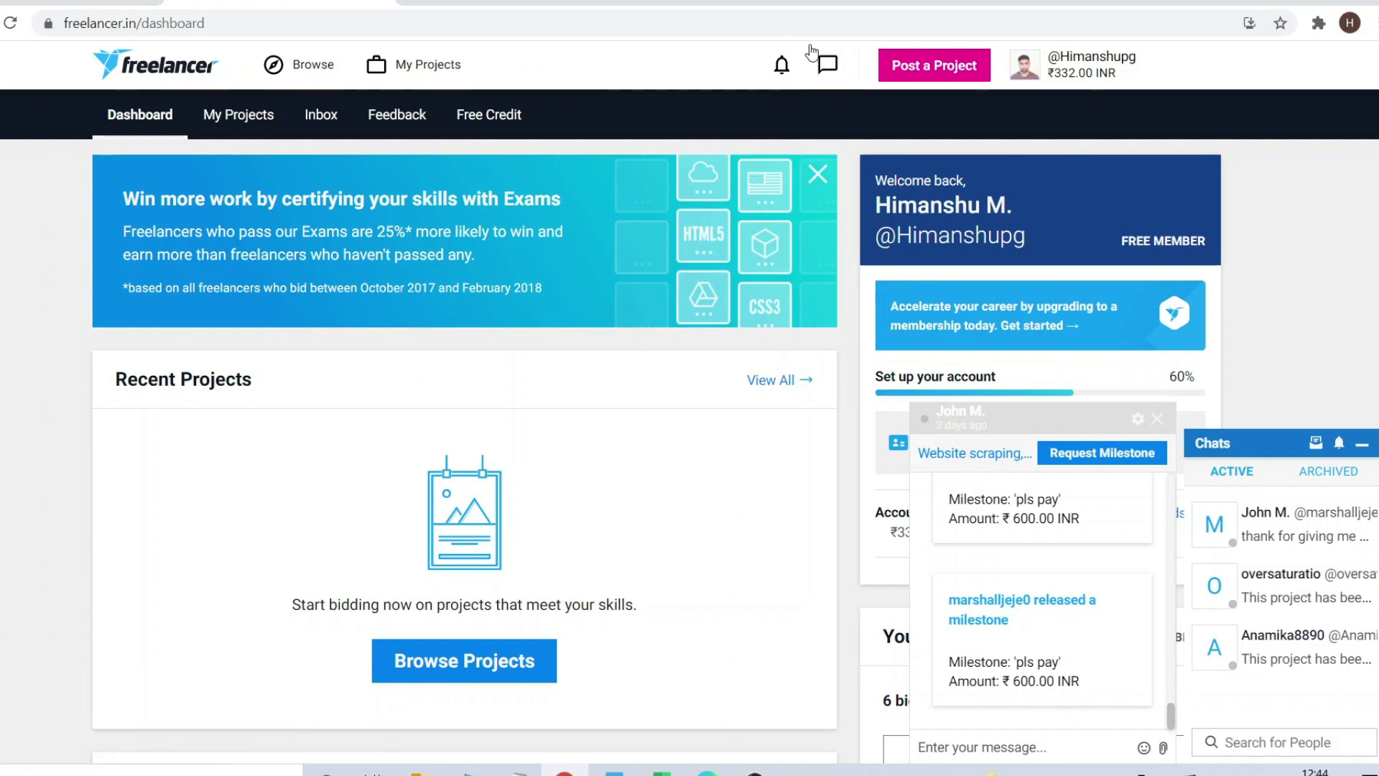
pyautogui.click(823, 72)
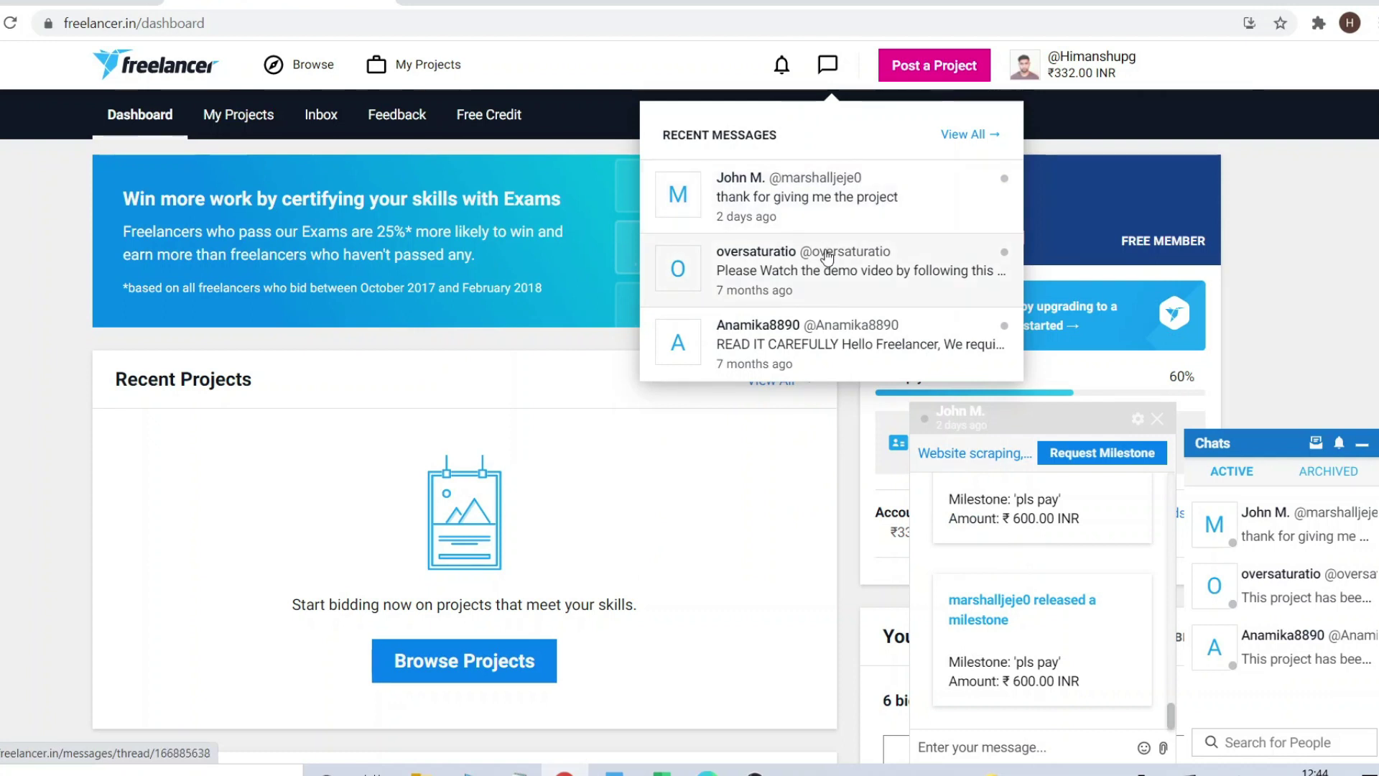
pyautogui.click(817, 393)
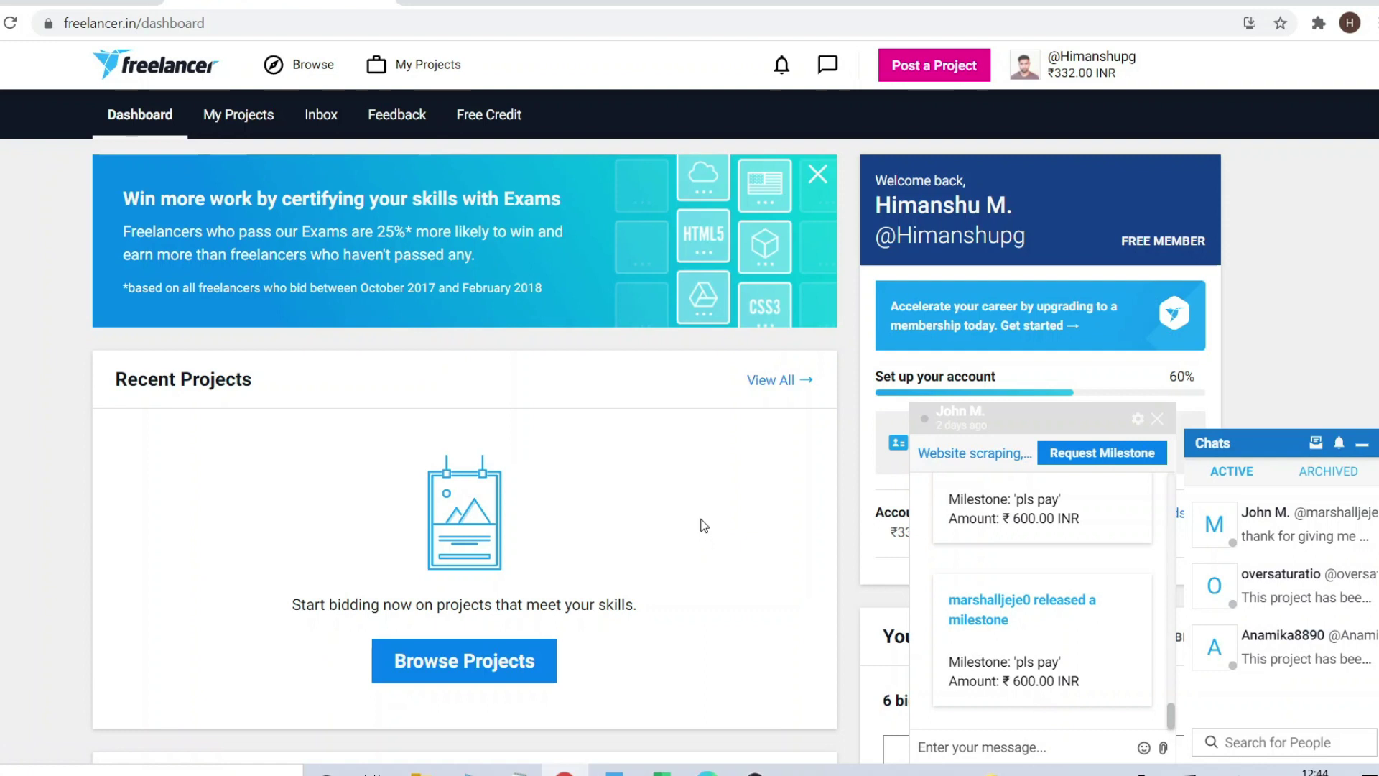
# Step: Look over the dashboard's recent projects, account balance and news feed
pyautogui.scroll(-1, 704, 526)
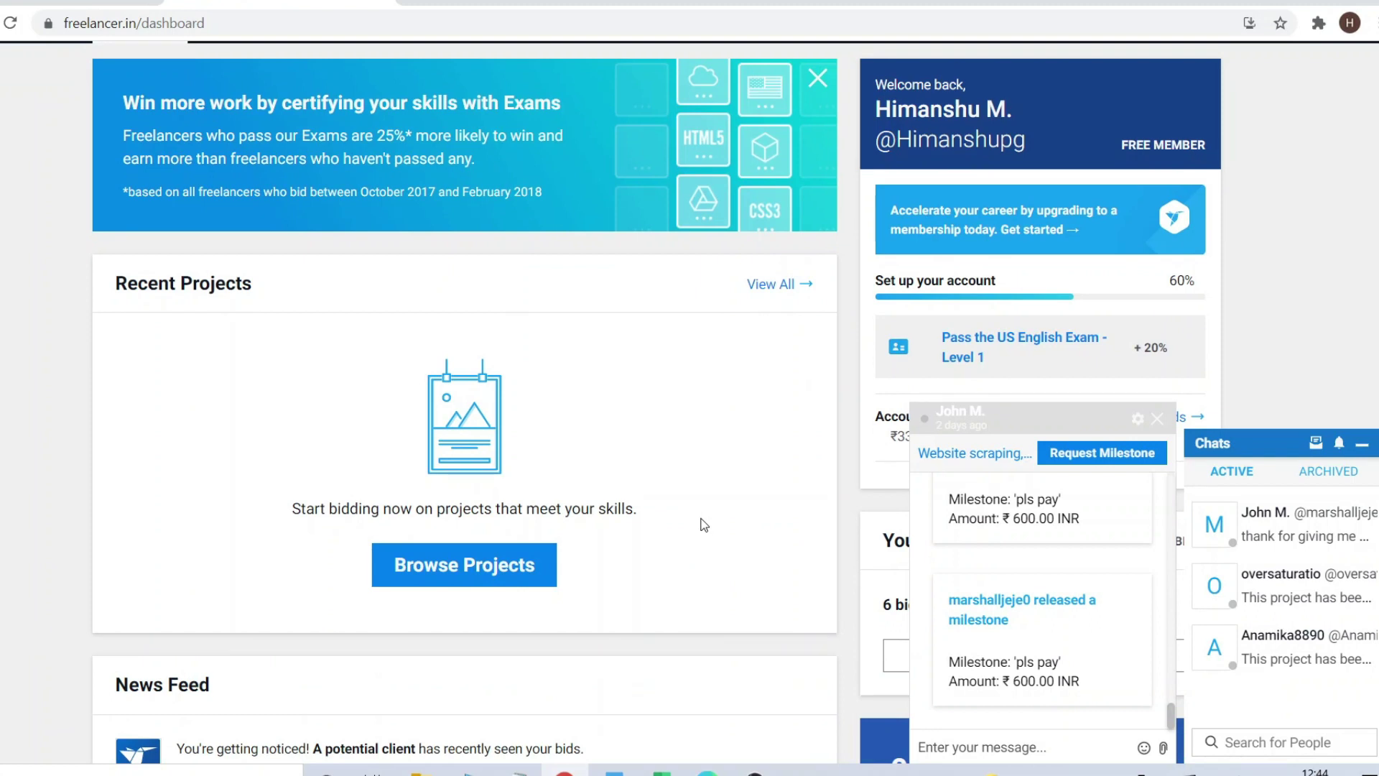
pyautogui.scroll(1, 703, 525)
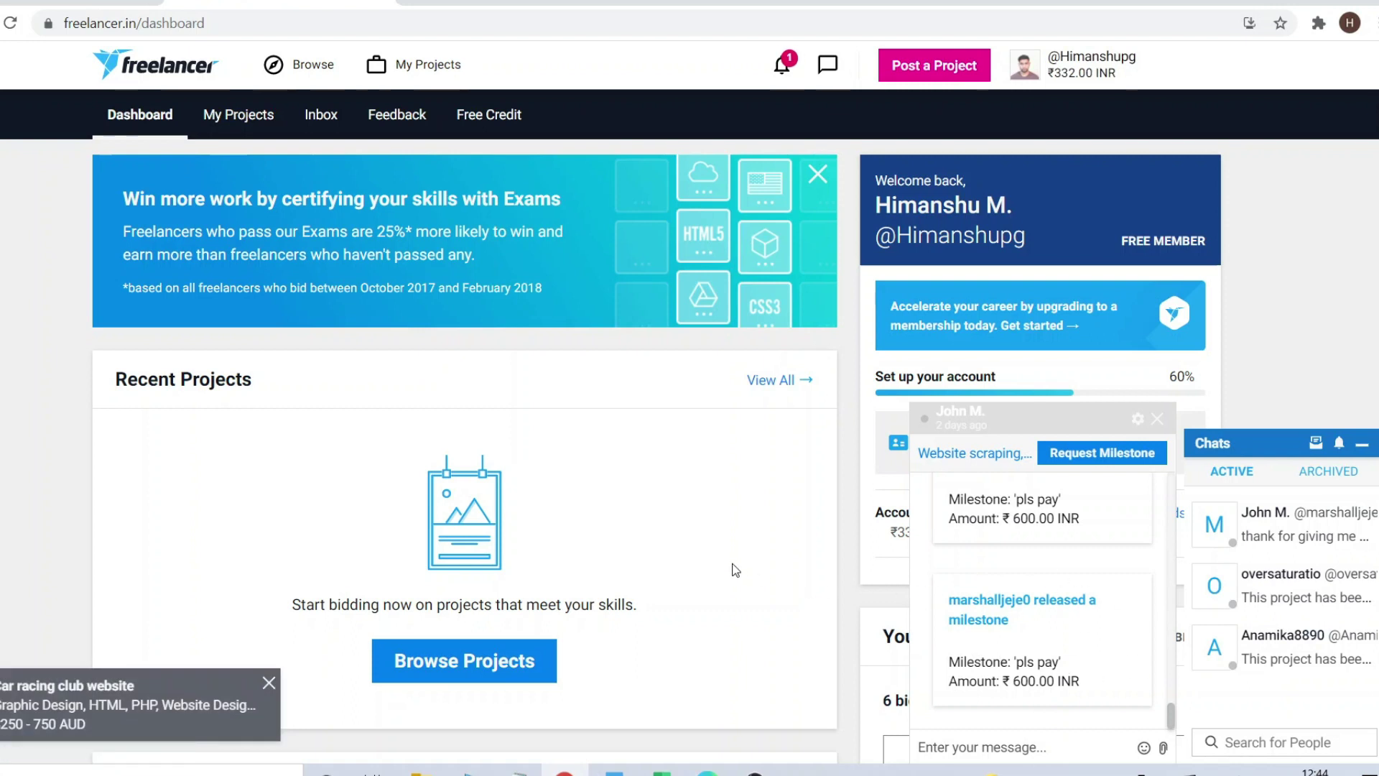
pyautogui.scroll(-1, 705, 536)
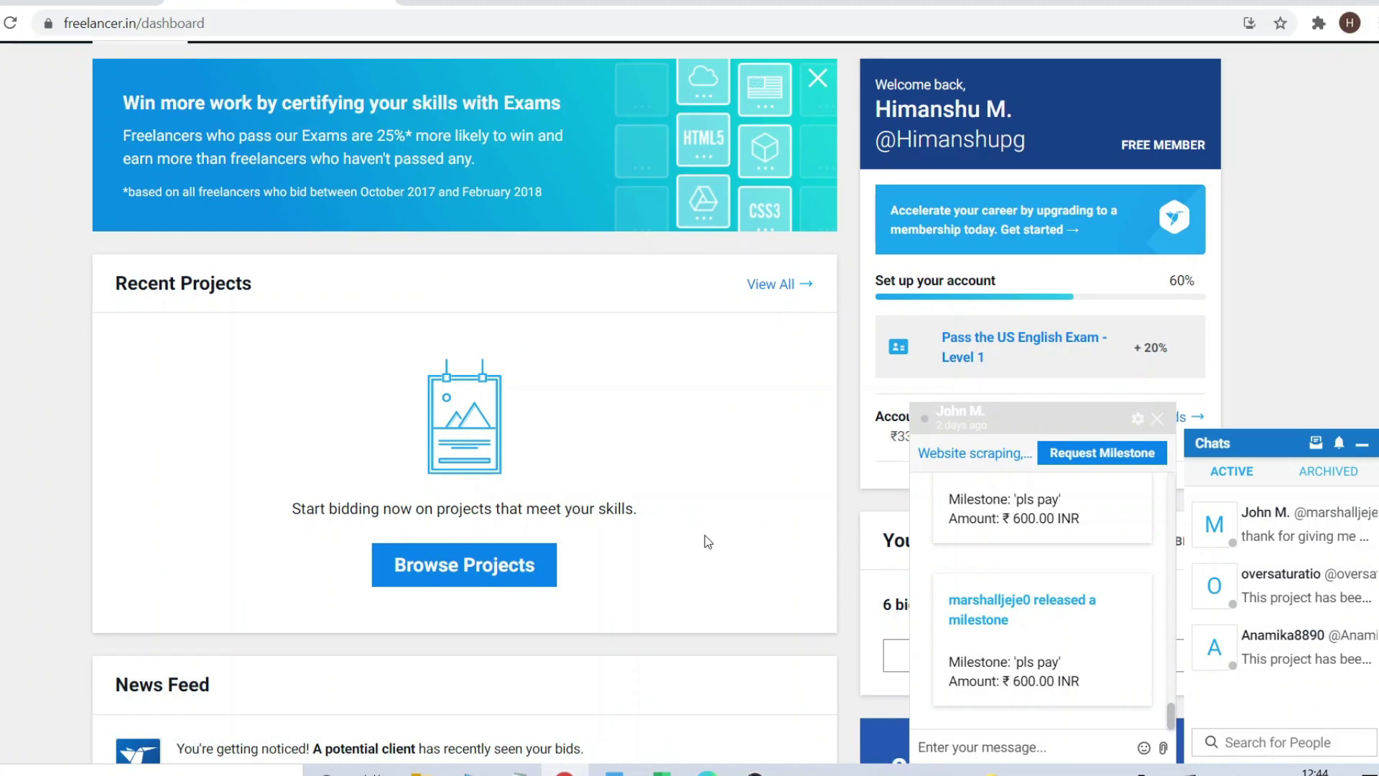
pyautogui.scroll(-1, 704, 536)
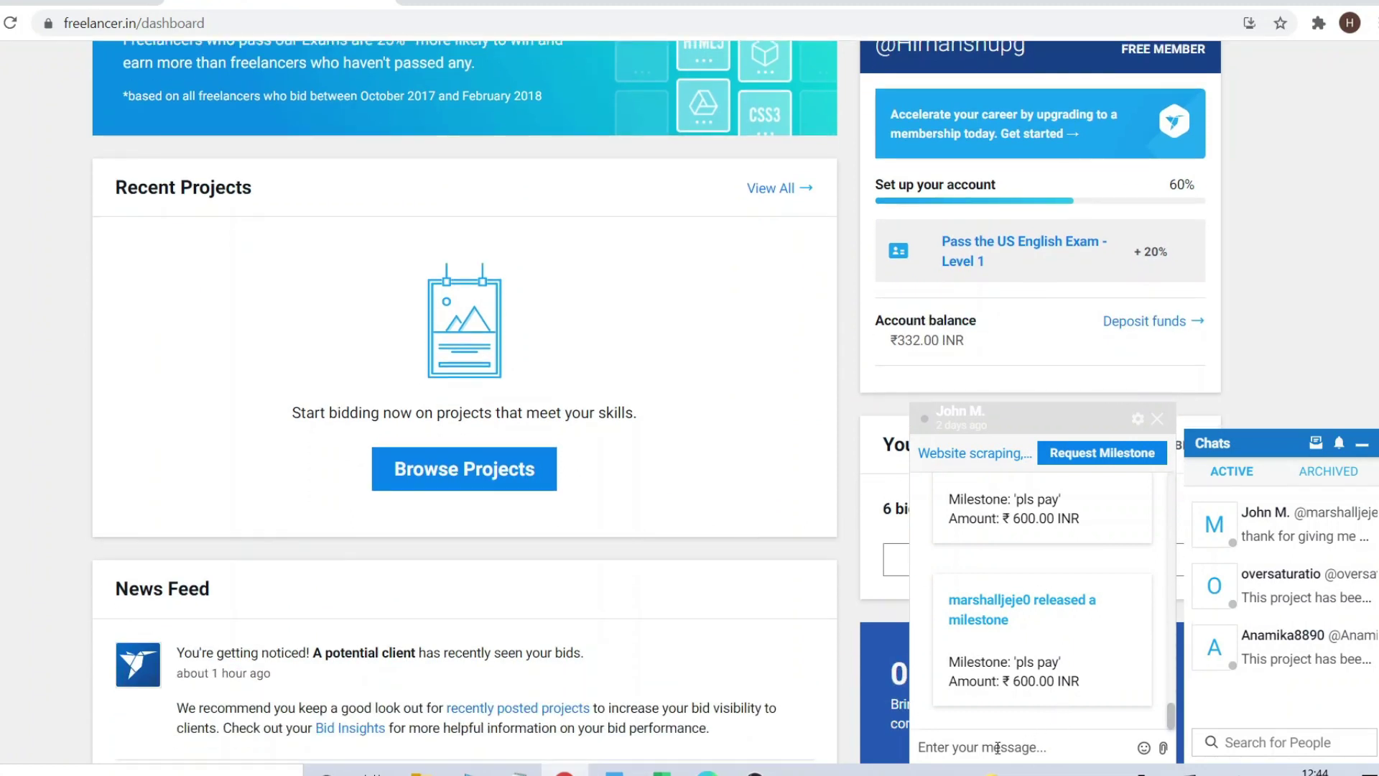